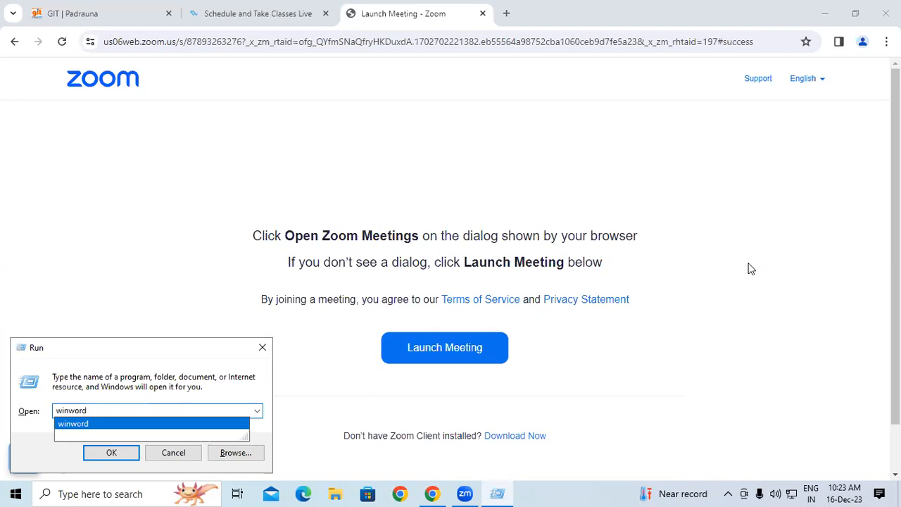
Start Word from the Run command and open a new blank document.
key("Return")
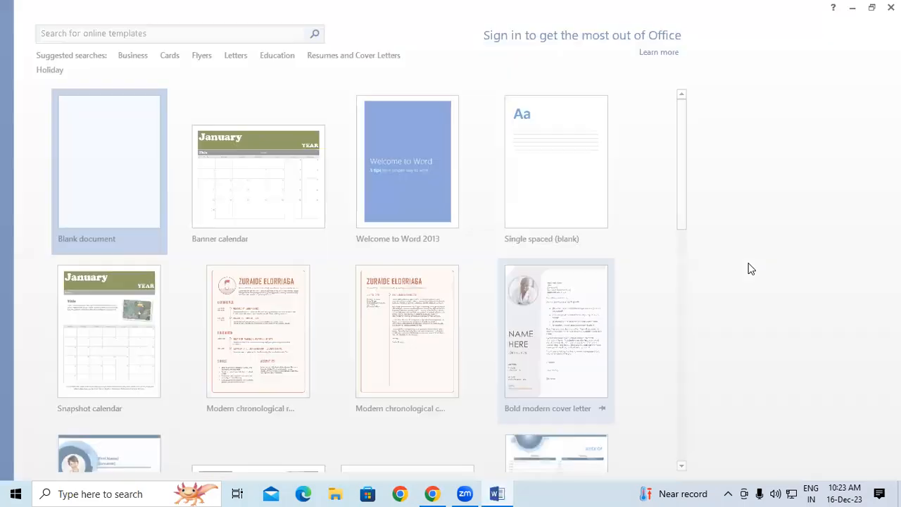
key("Escape")
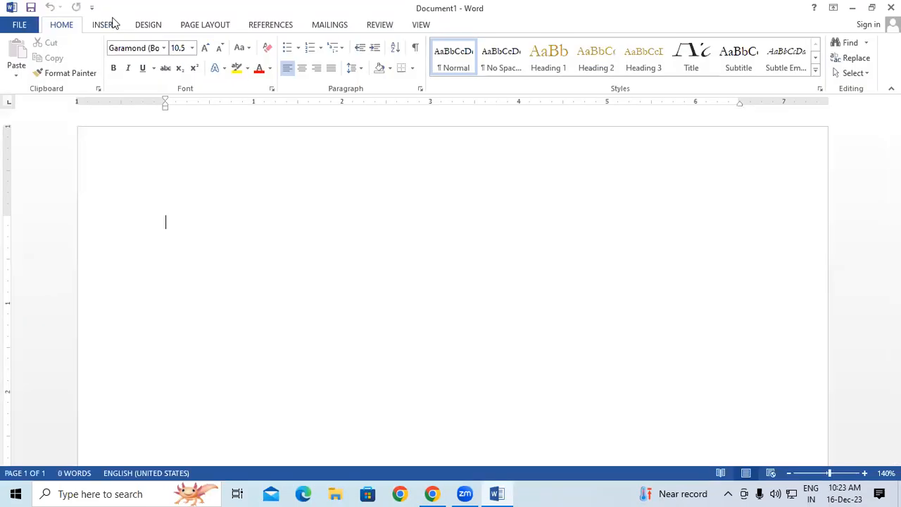
left_click(105, 24)
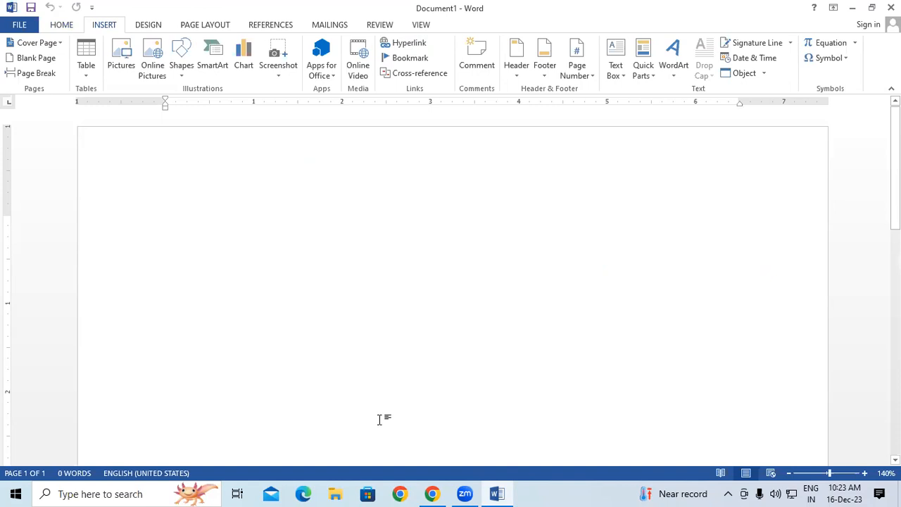
left_click(505, 492)
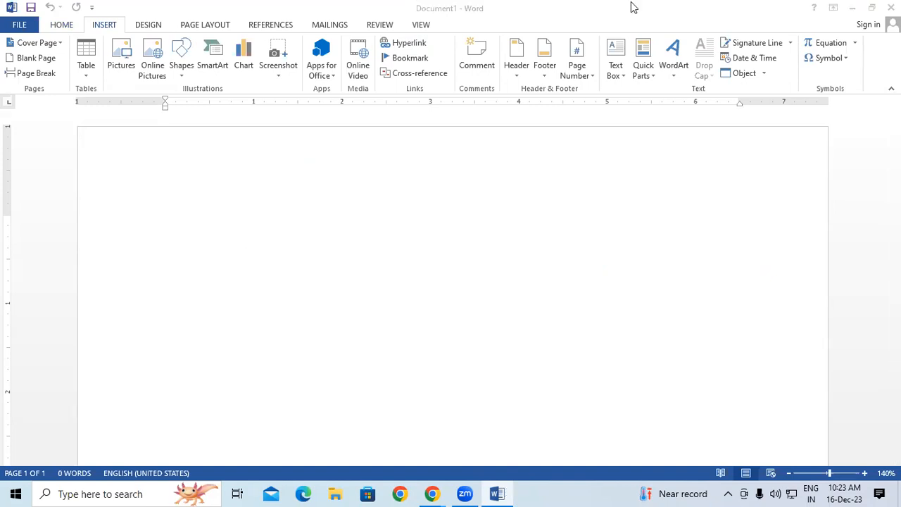
left_click(371, 216)
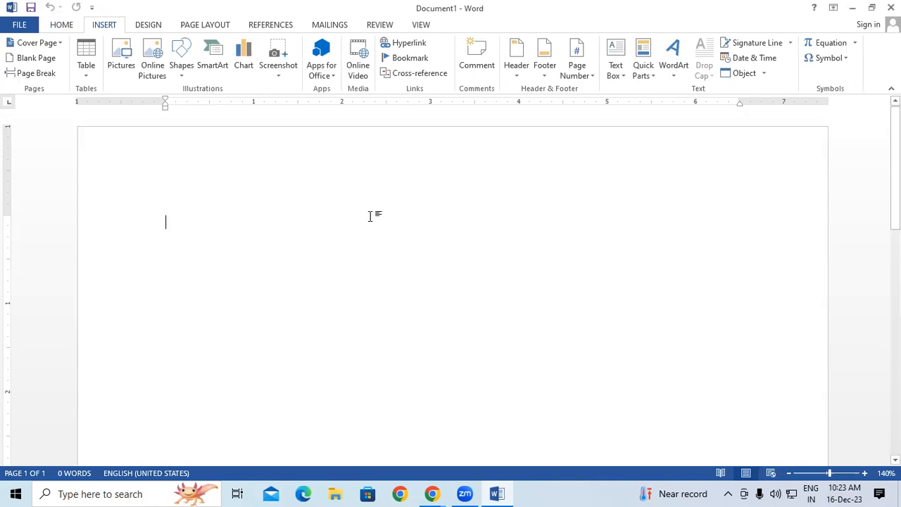
Insert a hyperlink to EXCEL DATA.xlsx in Documents and follow it to open the workbook.
left_click(407, 44)
left_click(270, 123)
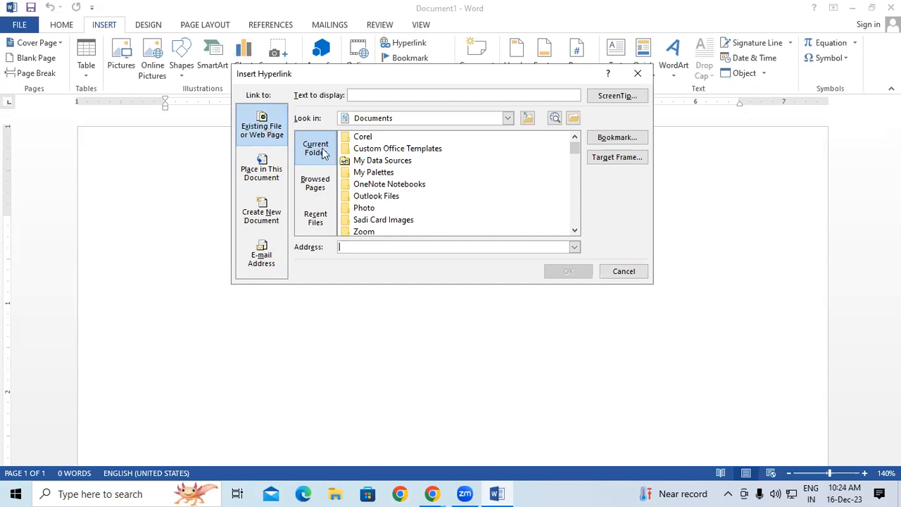
scroll(418, 186, "down", 2)
scroll(418, 186, "down", 2)
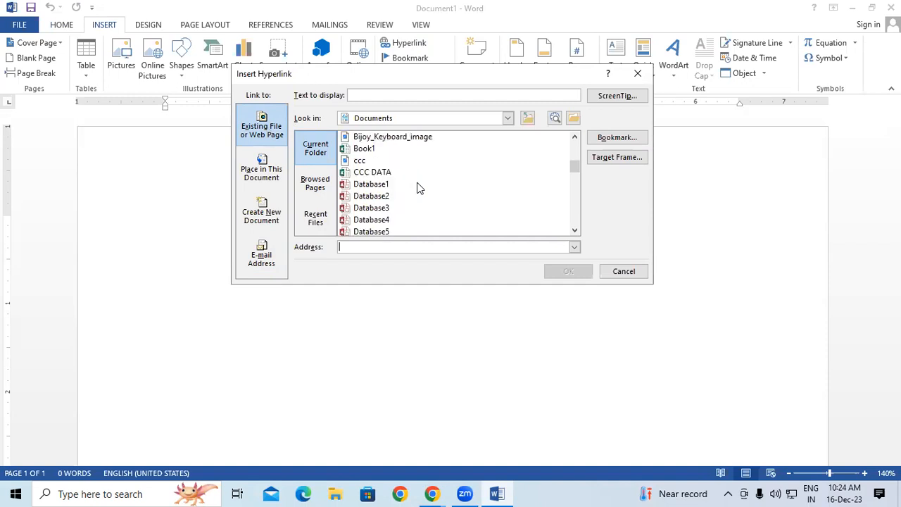
scroll(418, 188, "down", 2)
scroll(418, 187, "down", 1)
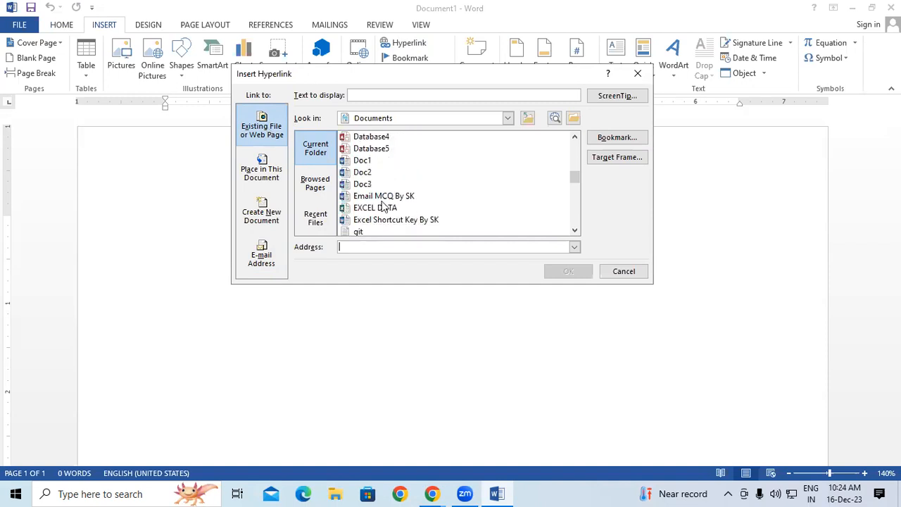
left_click(382, 208)
left_click(565, 272)
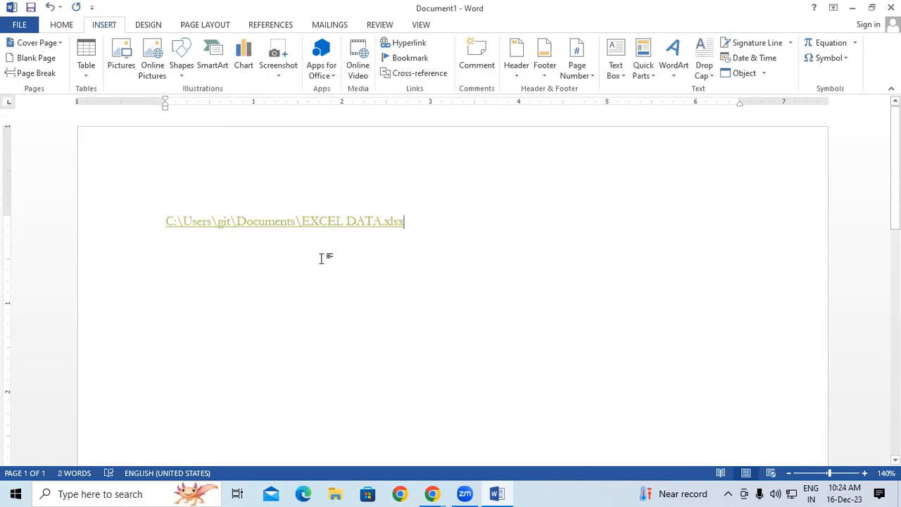
left_click(315, 224, "ctrl")
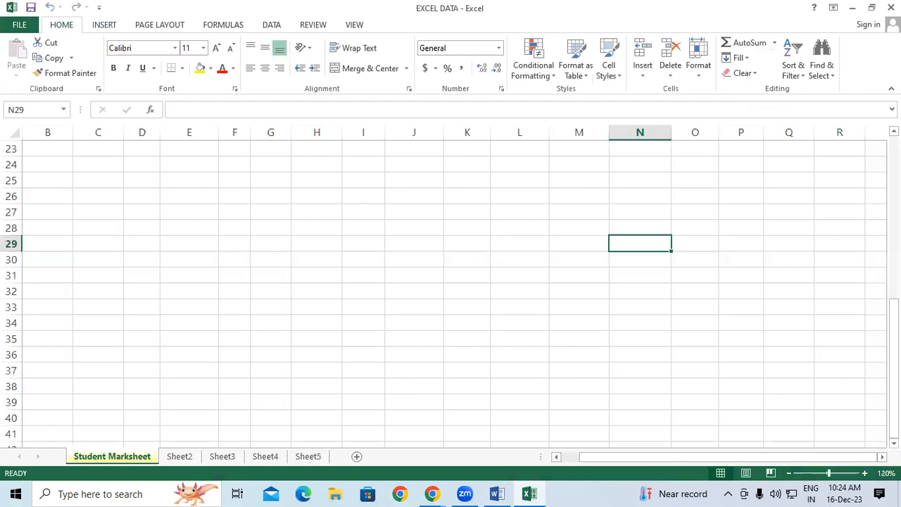
Close the EXCEL DATA workbook with Alt+F4 and add an empty line below the Word hyperlink.
key("alt+F4")
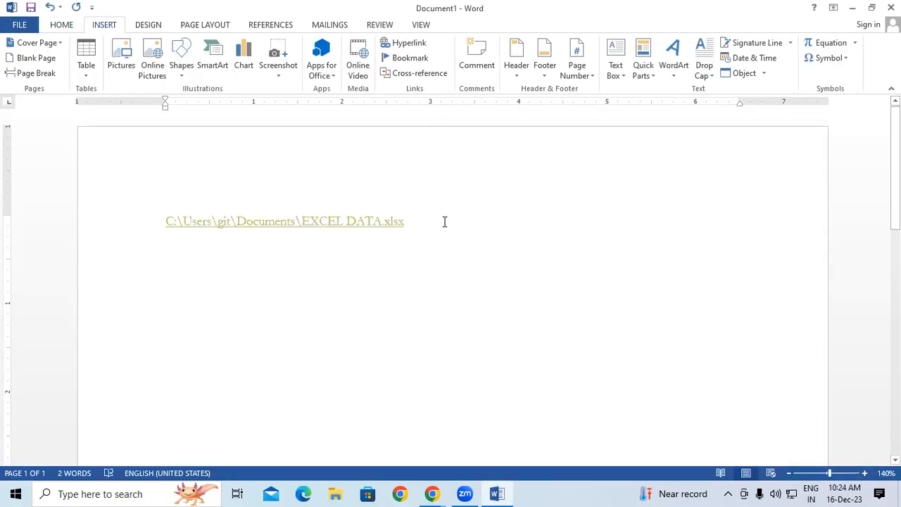
key("Return")
Rerun the 'sarkari result' Google search from history, copy its URL, and close that tab.
mouse_move(432, 493)
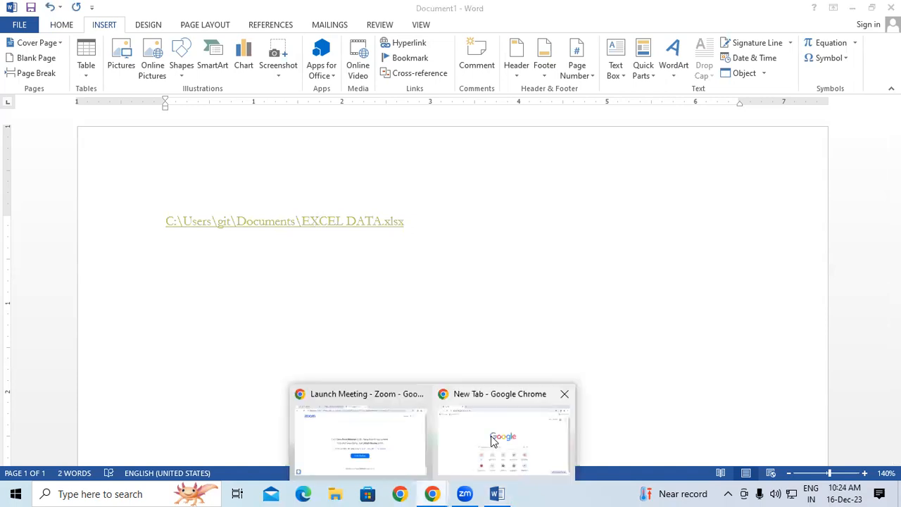
left_click(493, 439)
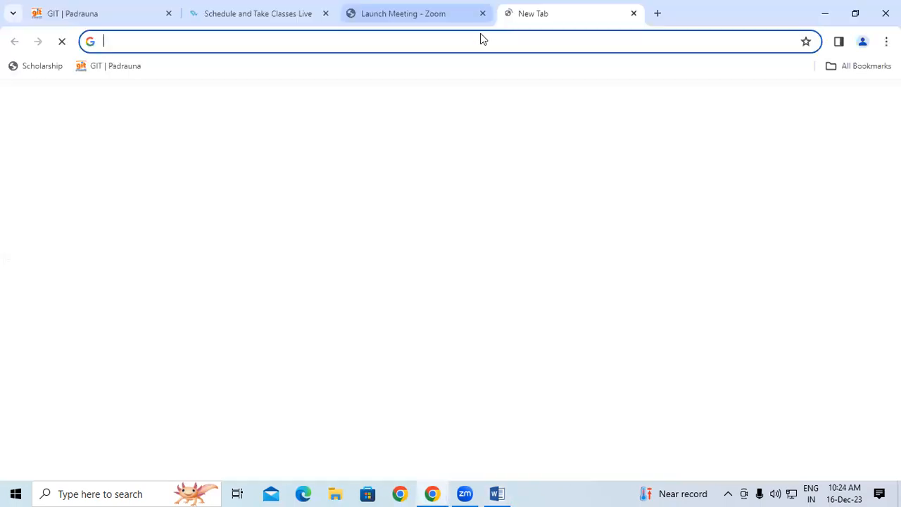
left_click(480, 35)
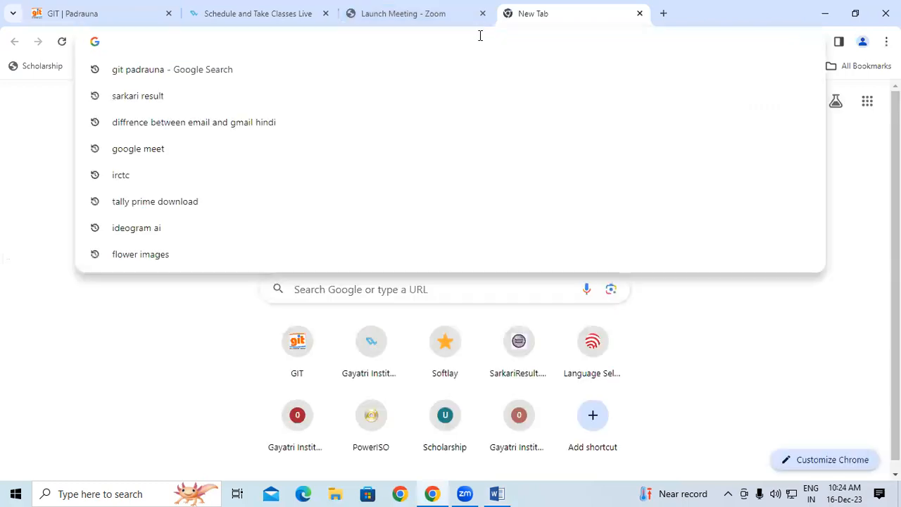
left_click(254, 99)
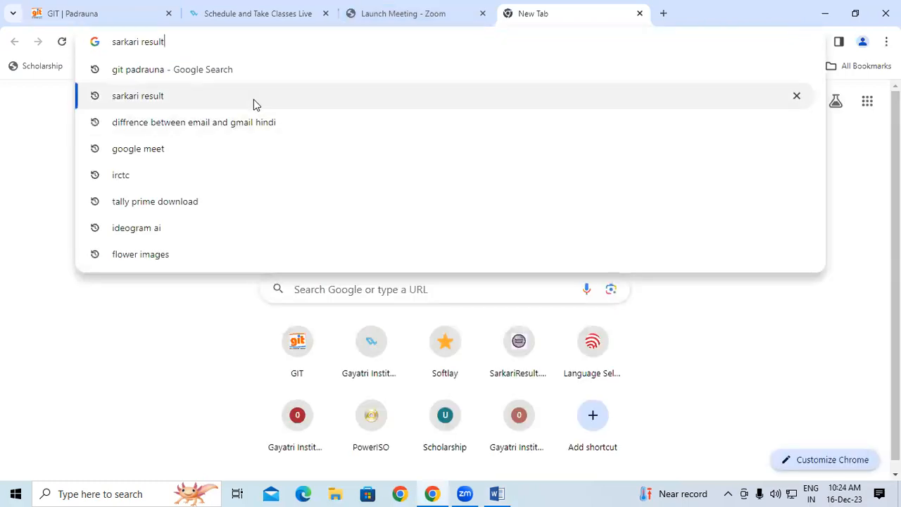
left_click(225, 43)
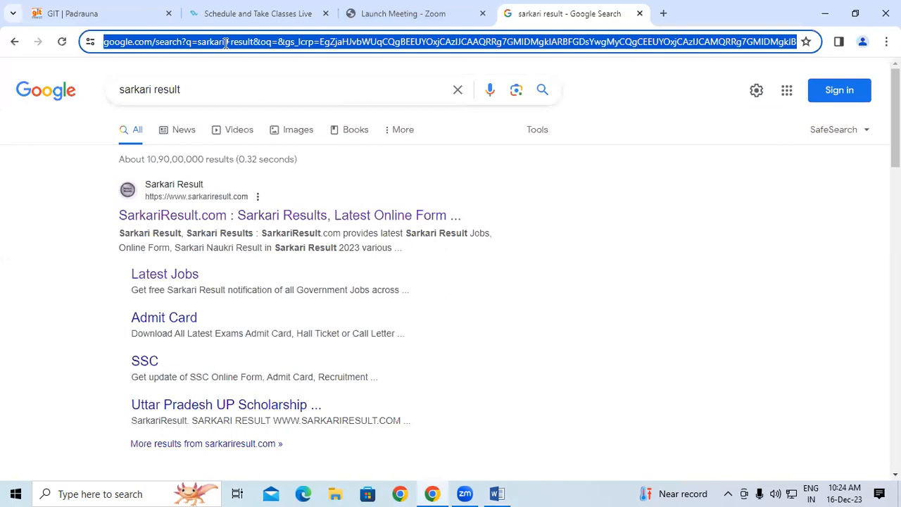
right_click(225, 44)
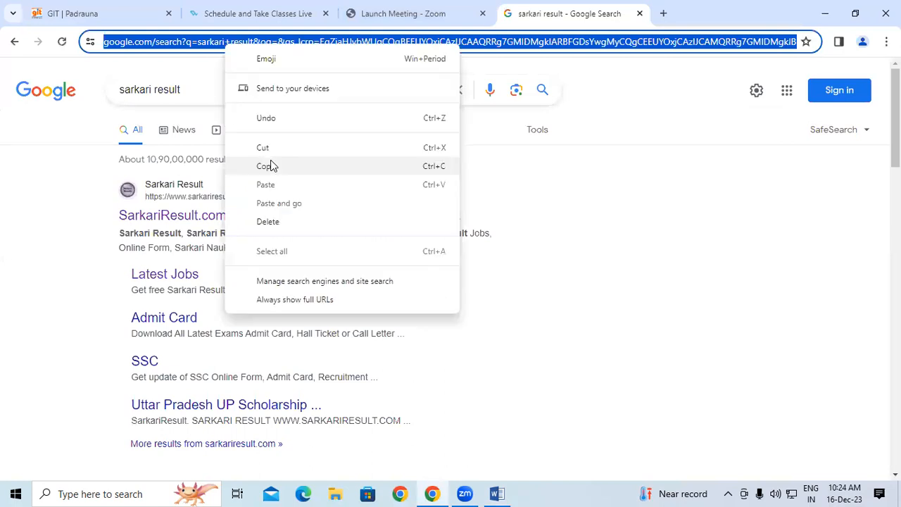
left_click(270, 169)
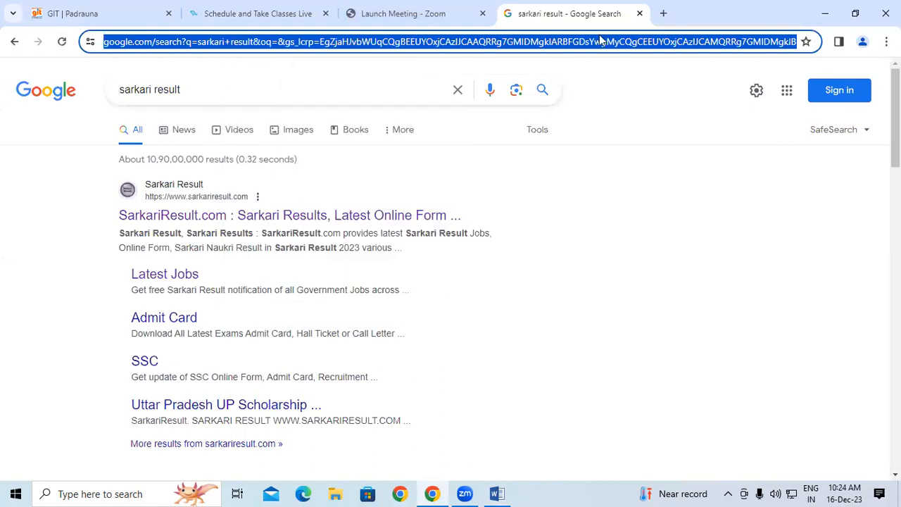
left_click(640, 14)
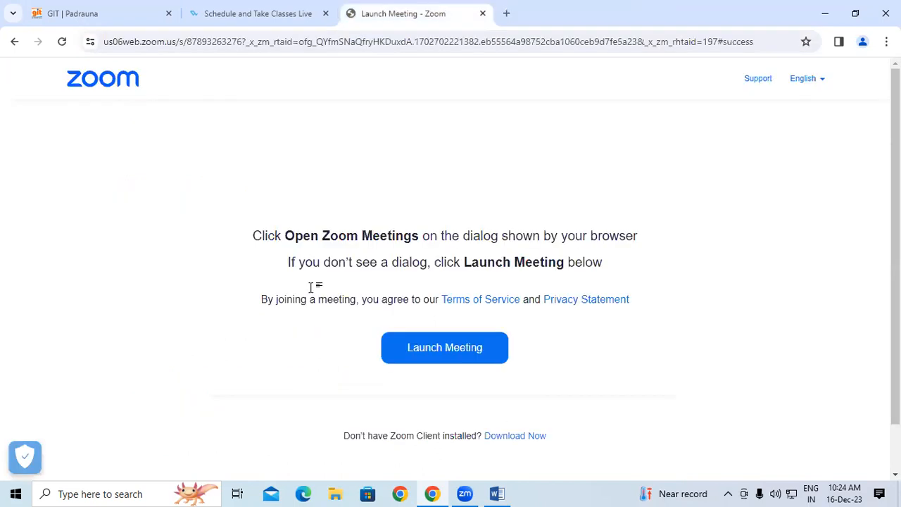
Type 'sd' in Word and hyperlink it to the copied sarkari result search address.
key("alt+Tab")
type("sd")
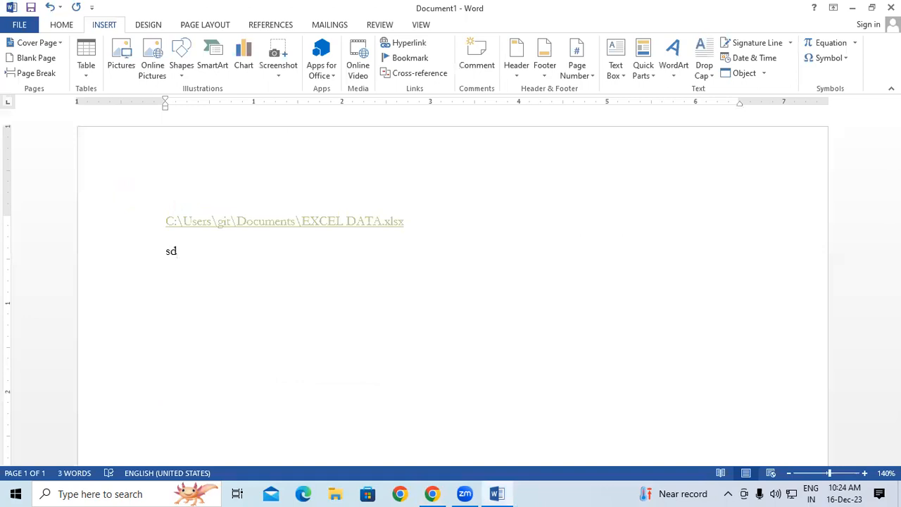
left_click_drag(165, 255, 182, 255)
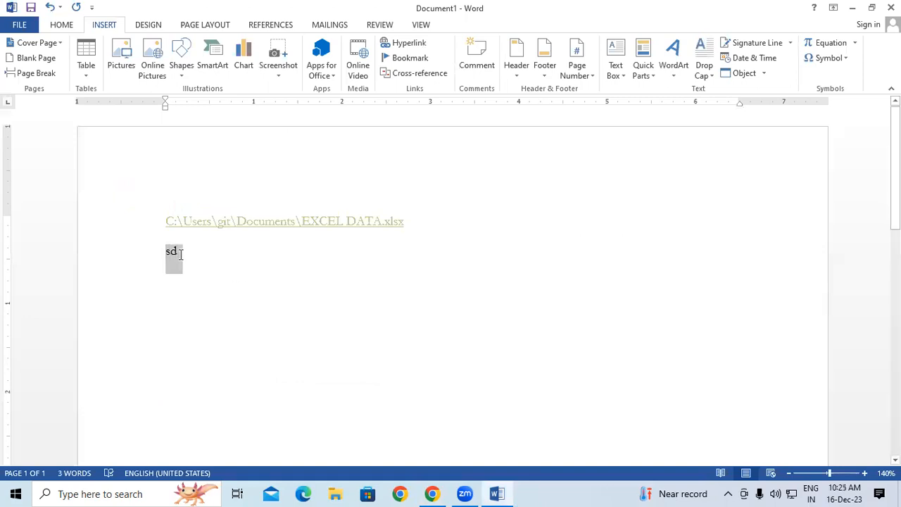
left_click(418, 45)
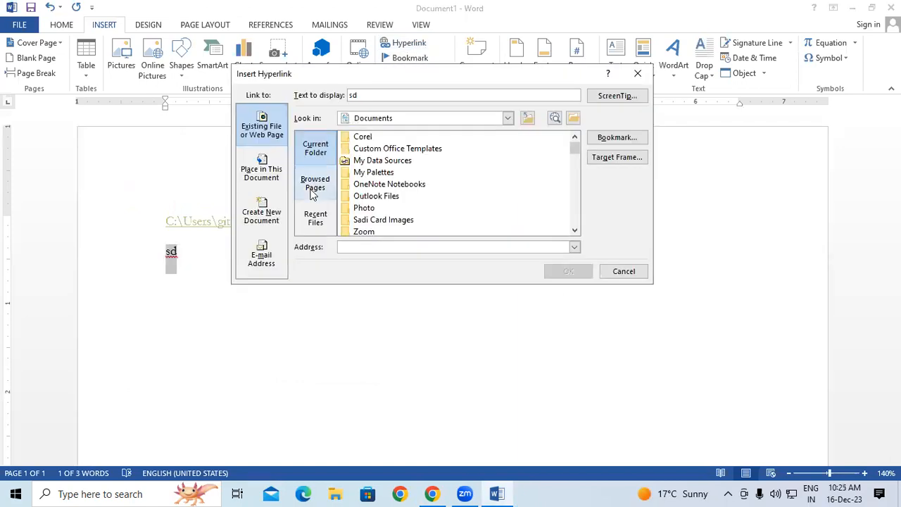
left_click(319, 183)
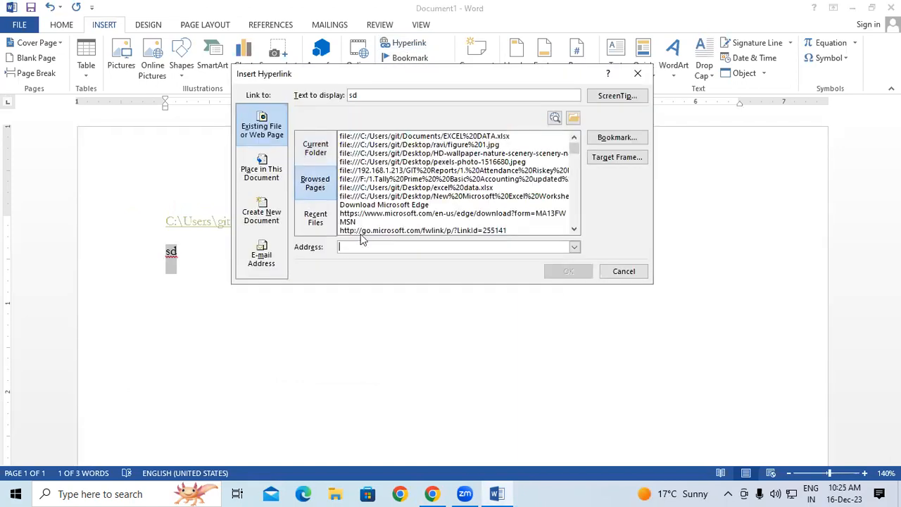
right_click(364, 246)
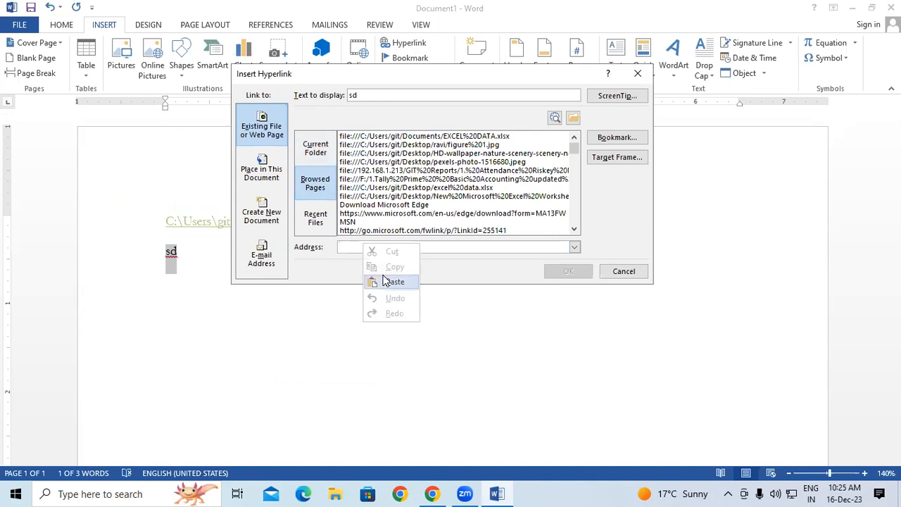
left_click(393, 282)
left_click(568, 272)
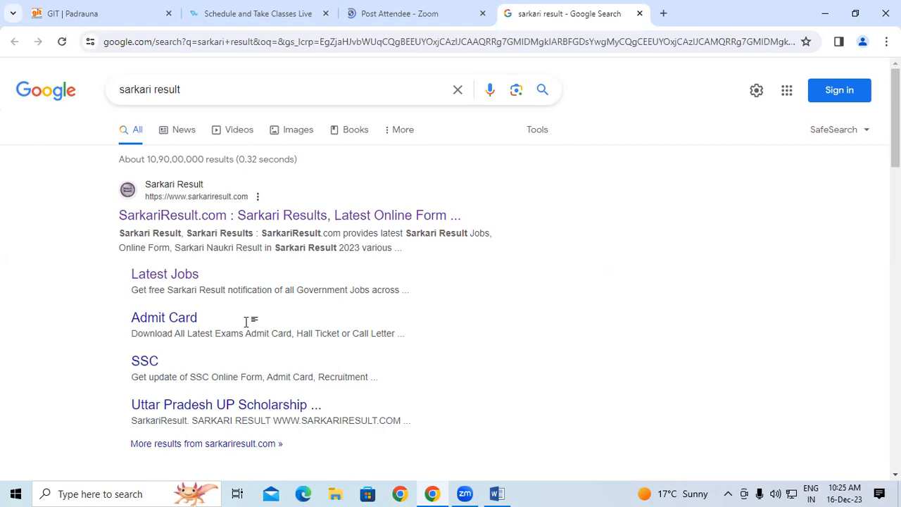
Follow the sd link to the sarkari result search in Chrome, then minimize Chrome.
key("alt+Tab")
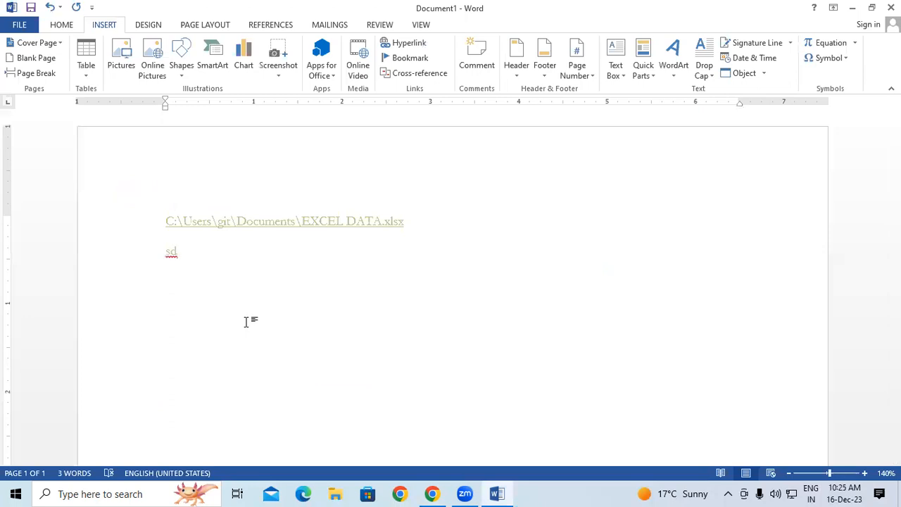
left_click(173, 252, "ctrl")
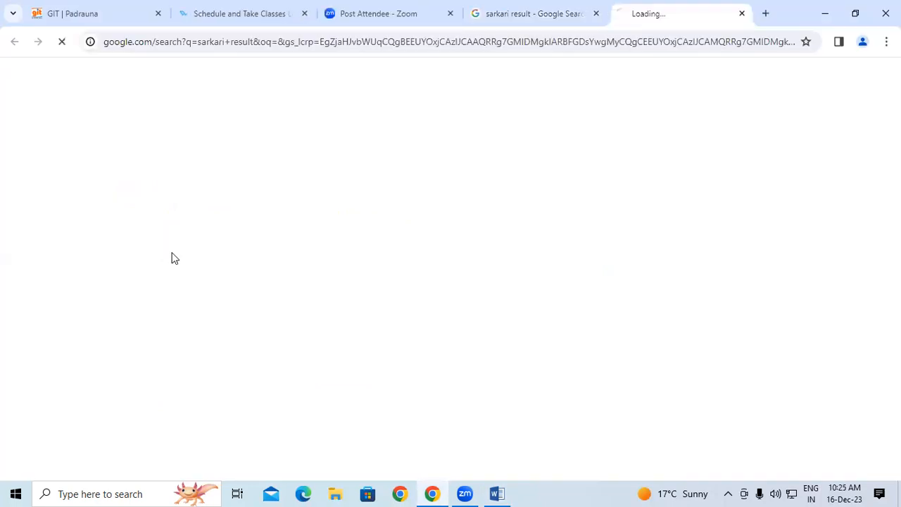
left_click_drag(84, 210, 590, 214)
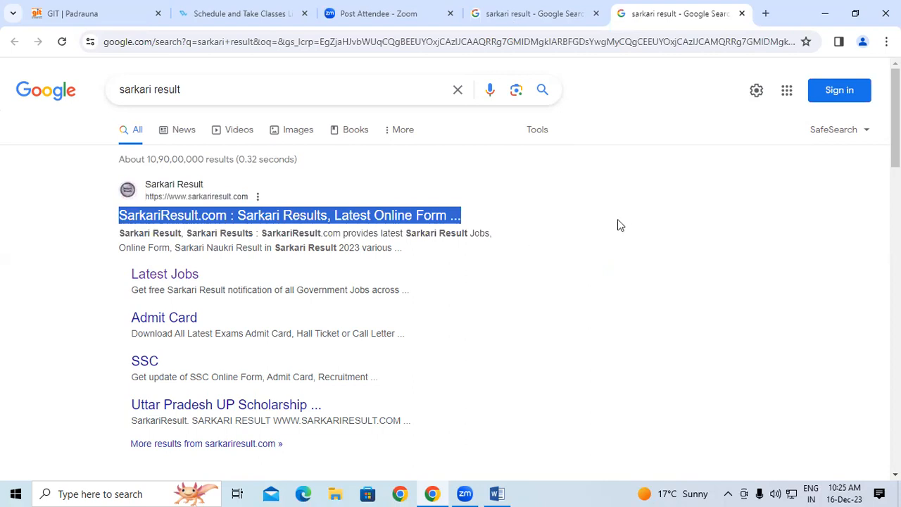
left_click(825, 13)
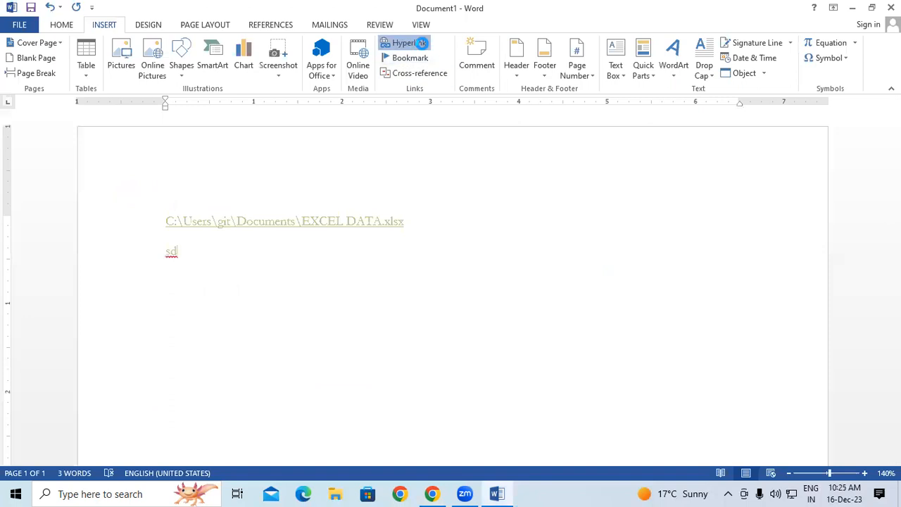
Look at Place in This Document targets in the Hyperlink dialog, then close it.
left_click(416, 42)
left_click(263, 180)
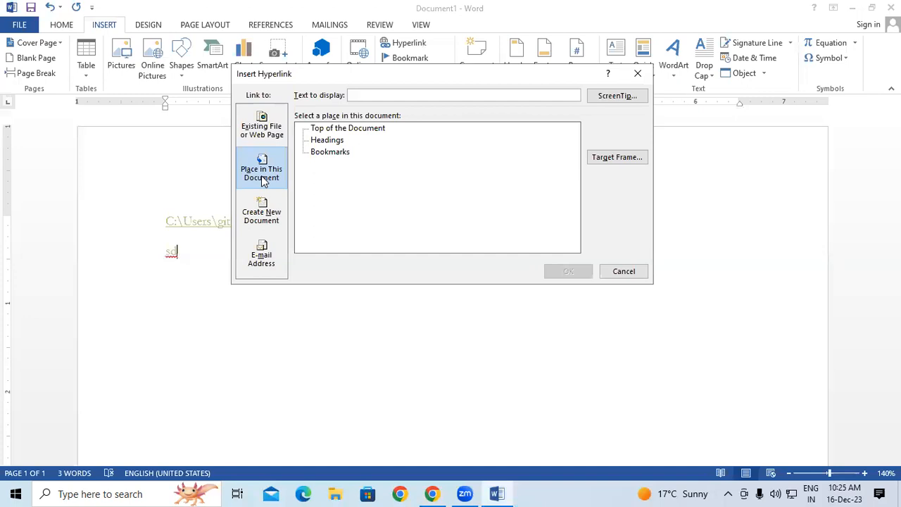
left_click(638, 73)
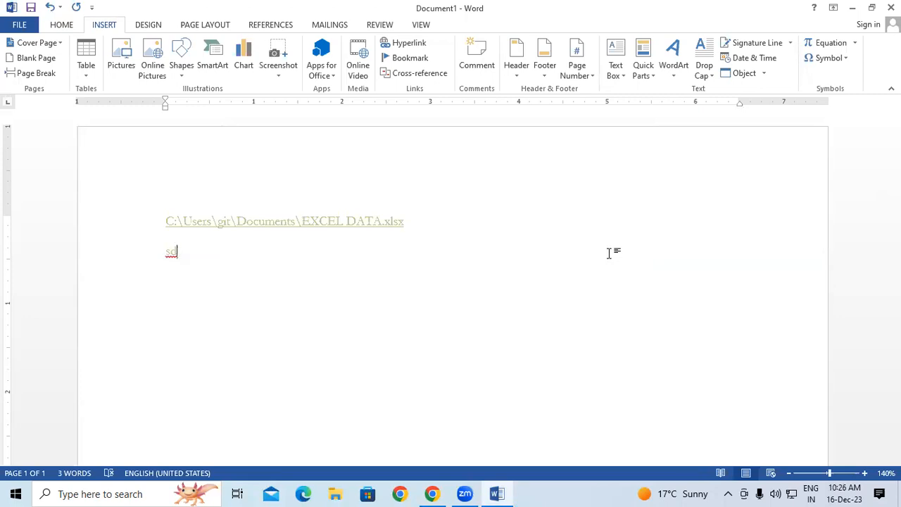
Review the available headings and bookmarks without linking, then select all and delete the document's text.
left_click(420, 46)
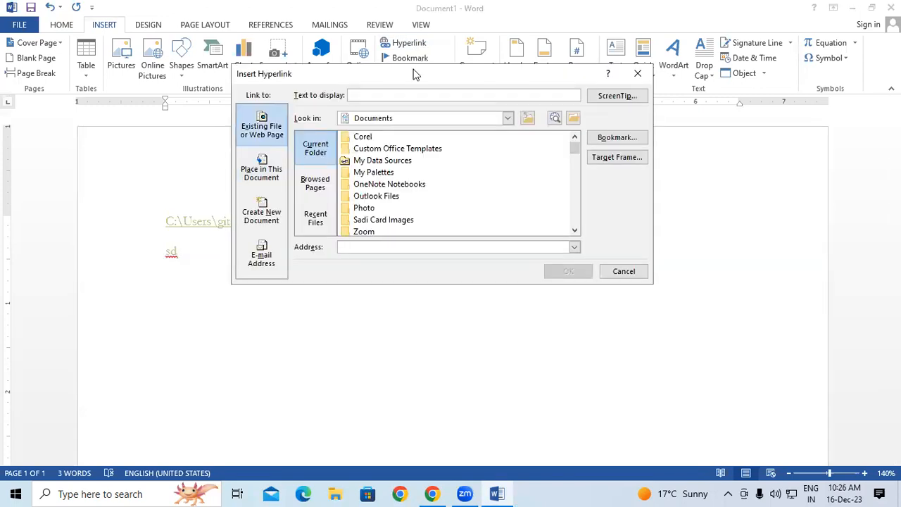
left_click(254, 180)
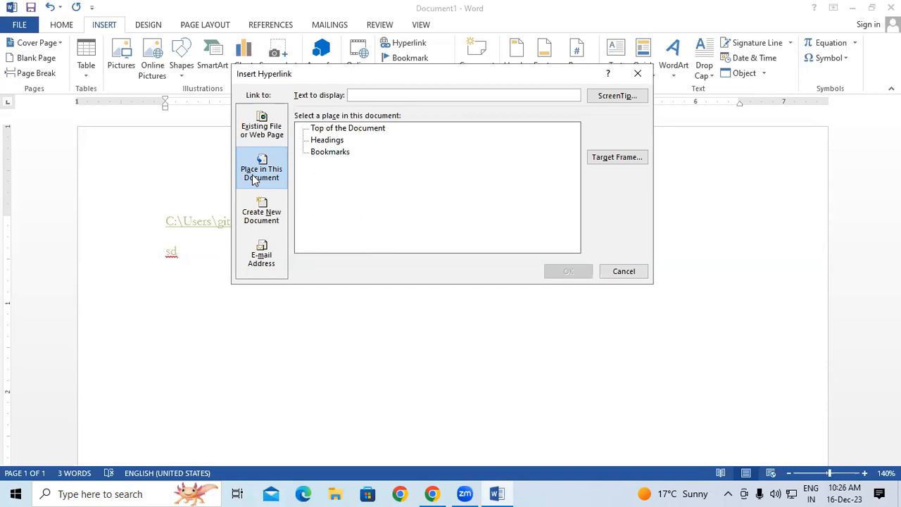
left_click(337, 140)
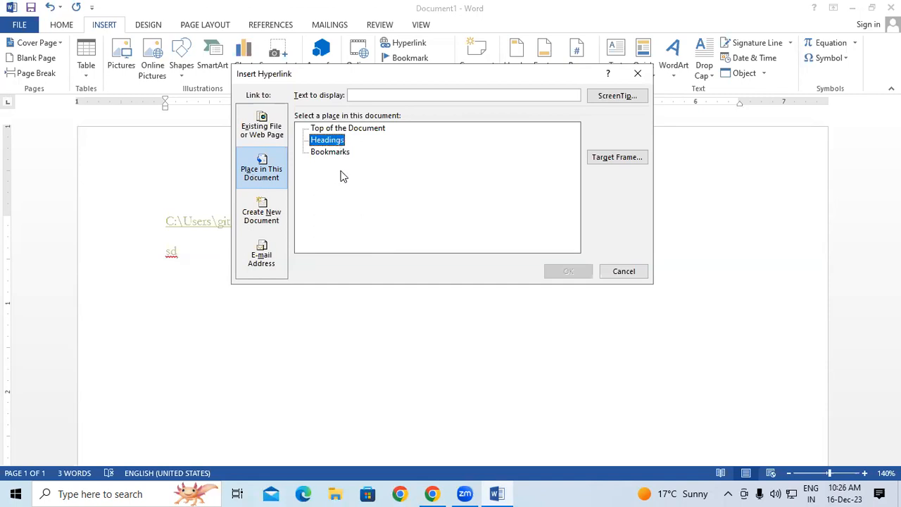
left_click(338, 153)
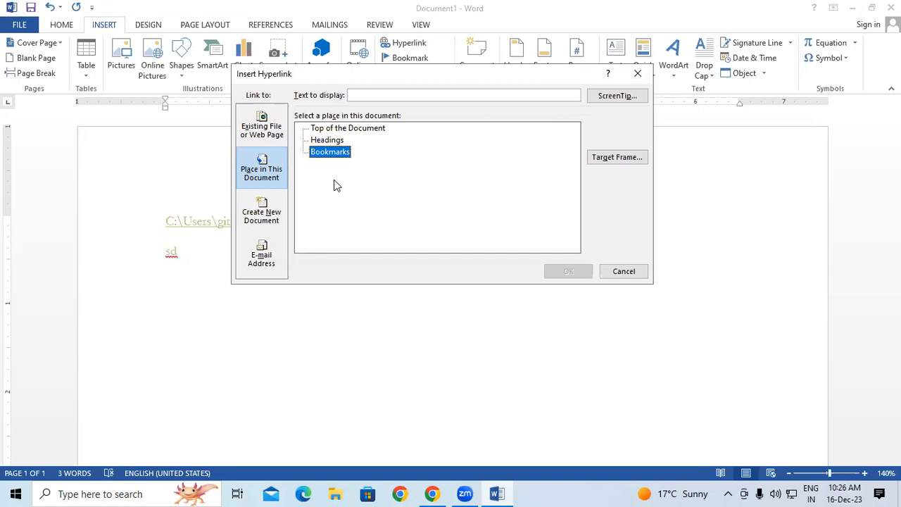
left_click(637, 74)
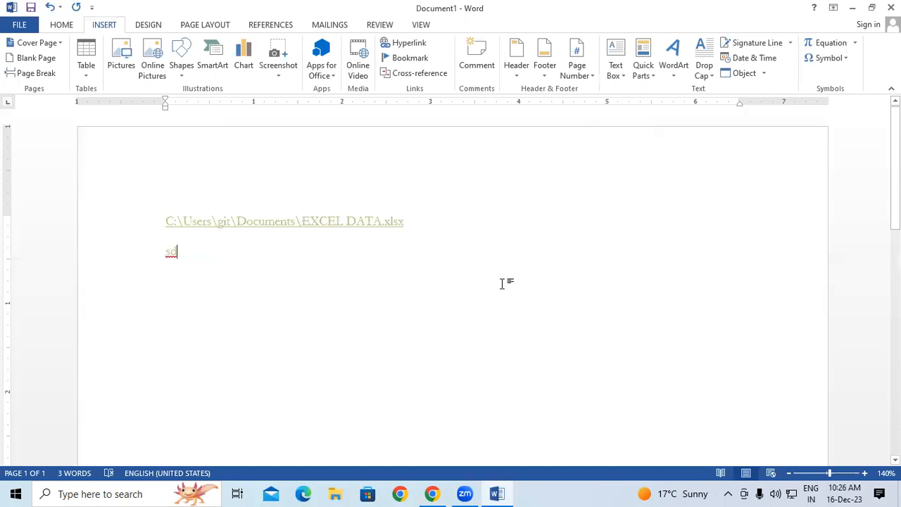
key("ctrl+a")
key("BackSpace")
Generate sample paragraphs with =rand(100).
type("=ra")
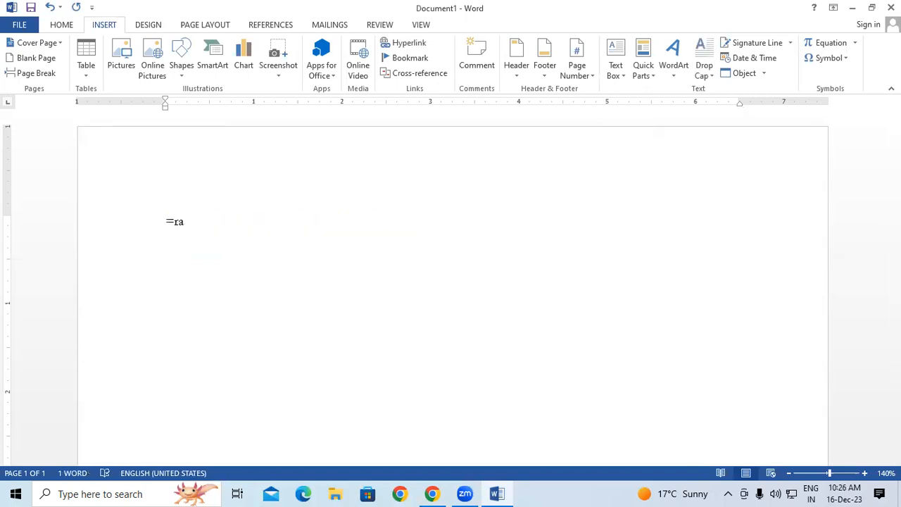
type("nd(100)")
key("Return")
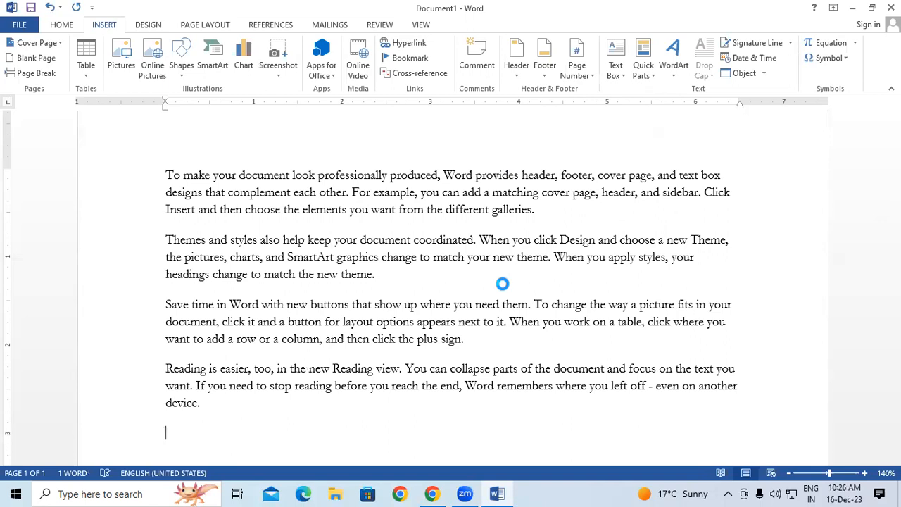
left_click_drag(894, 424, 860, 59)
Insert two page breaks above the sample text so it starts on a later page.
left_click(161, 195)
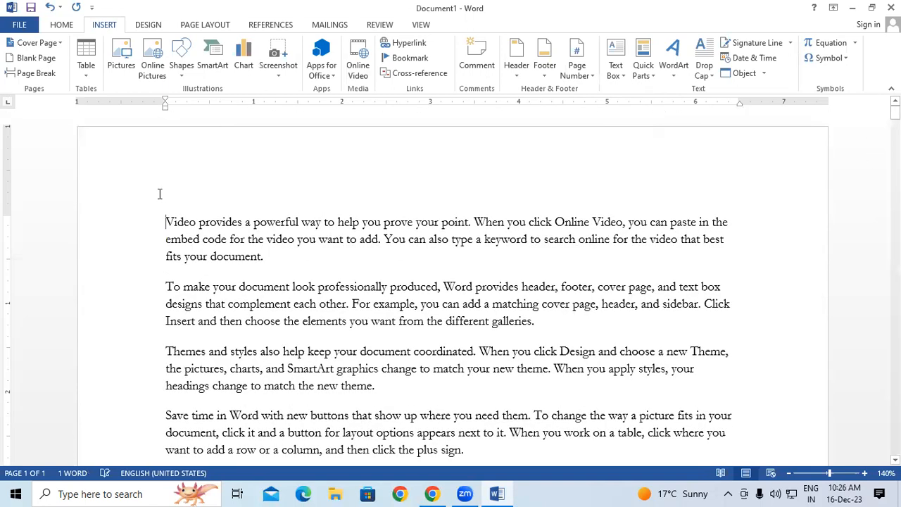
key("Return")
key("Up")
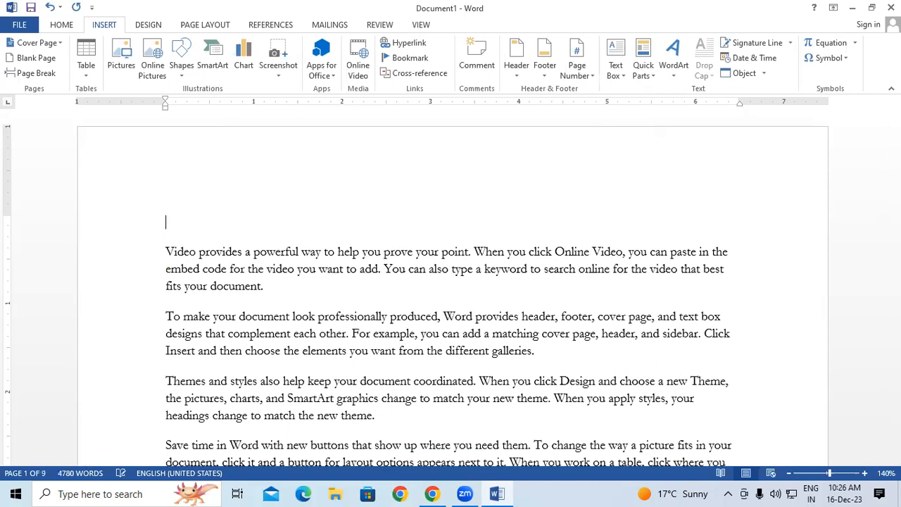
key("ctrl+Return")
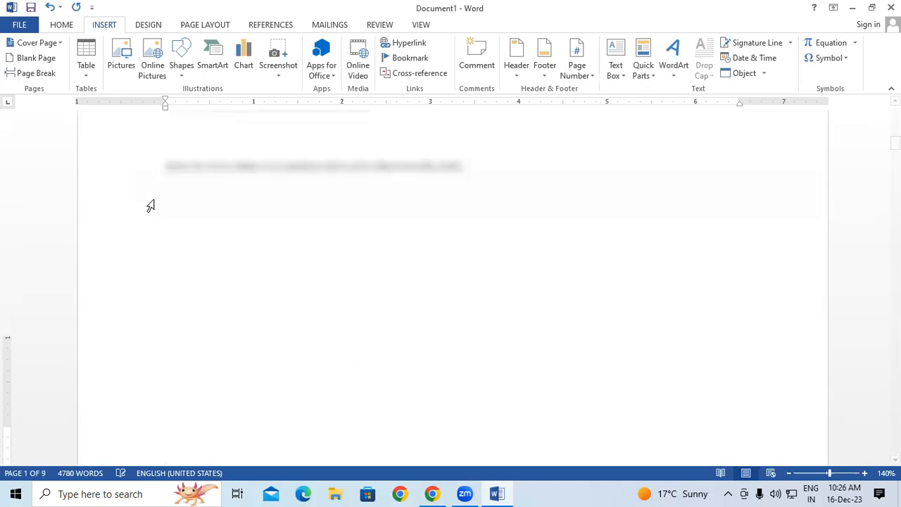
key("ctrl+Return")
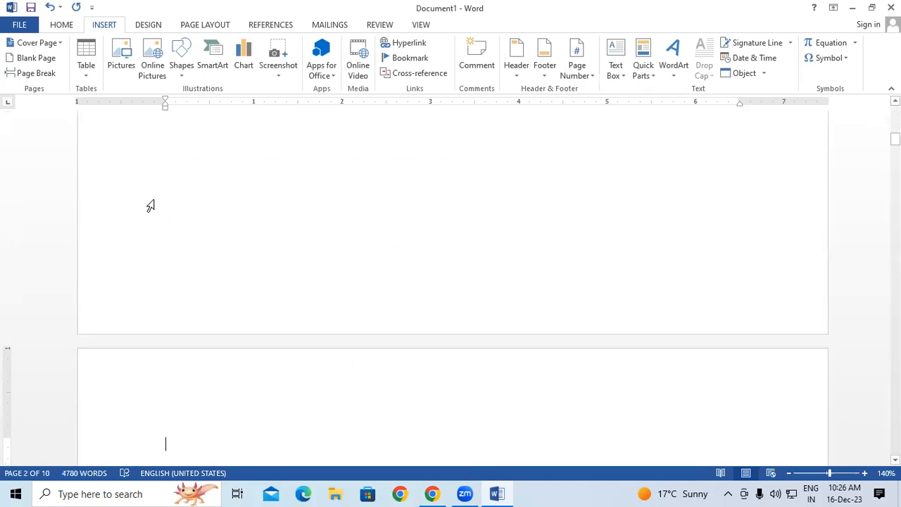
Type the heading 'Computer' on the empty line and apply Heading 1.
left_click(148, 25)
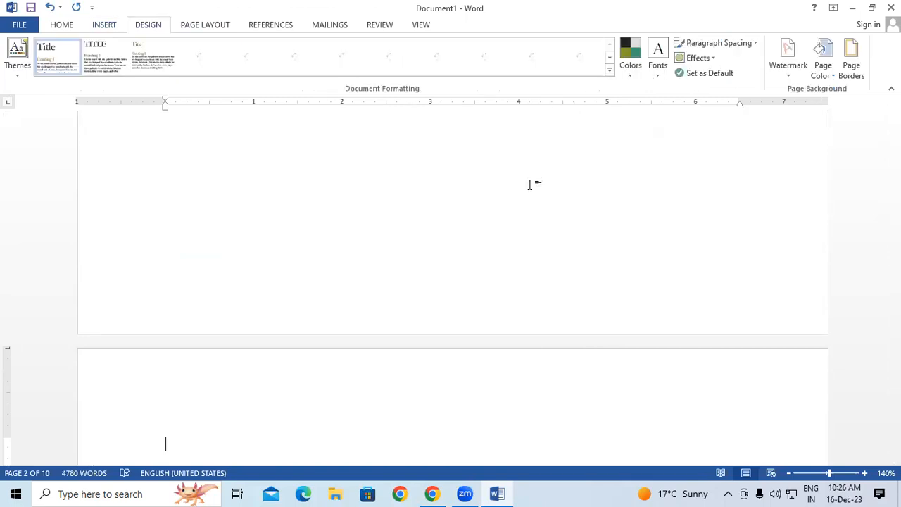
scroll(340, 334, "up", 1)
scroll(339, 334, "down", 3)
type("Co")
type("uter")
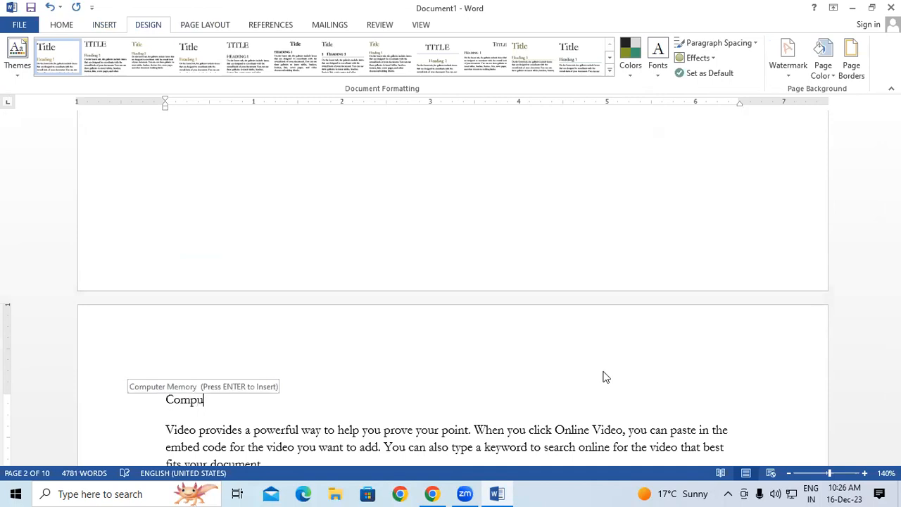
triple_click(207, 401)
left_click(62, 25)
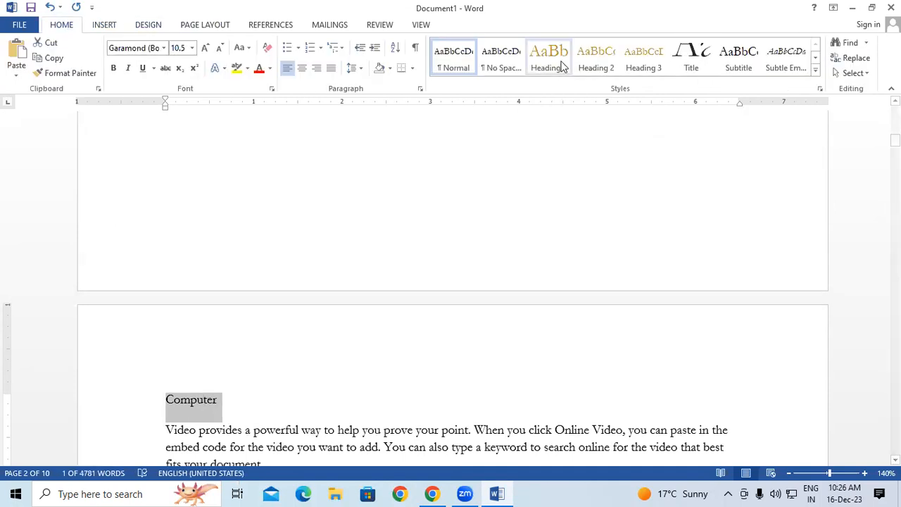
left_click(561, 62)
left_click(563, 62)
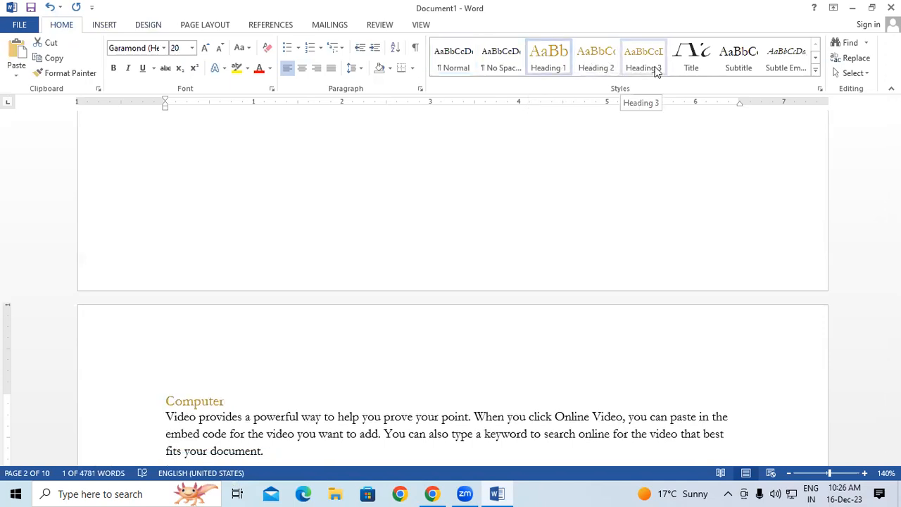
left_click(508, 391)
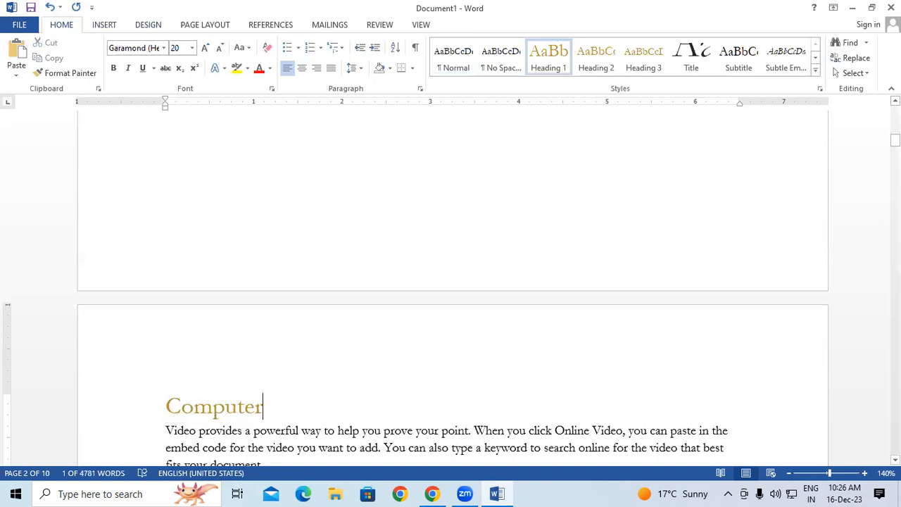
Add a 'Mouse' line after the paragraph ending in 'theme.' and style it Heading 1.
scroll(508, 391, "down", 3)
left_click_drag(894, 144, 894, 295)
left_click(458, 242)
key("Return")
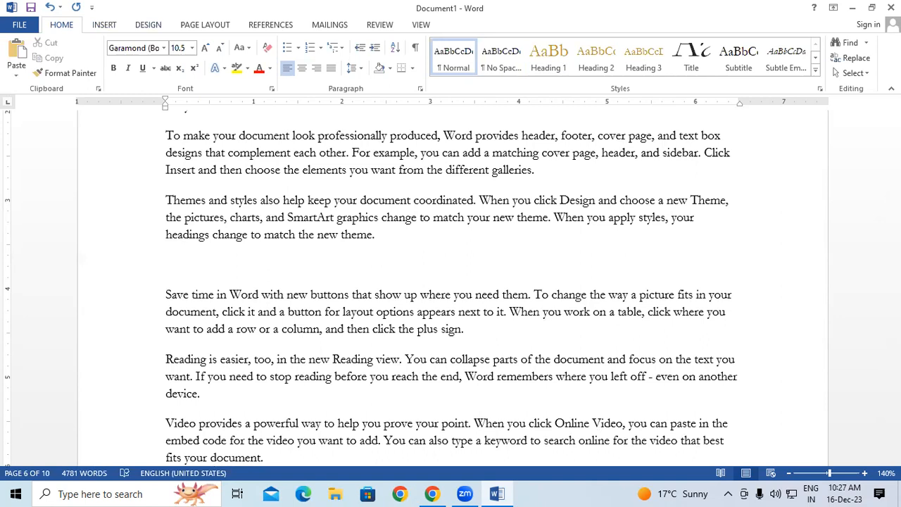
type("Mouse")
triple_click(190, 265)
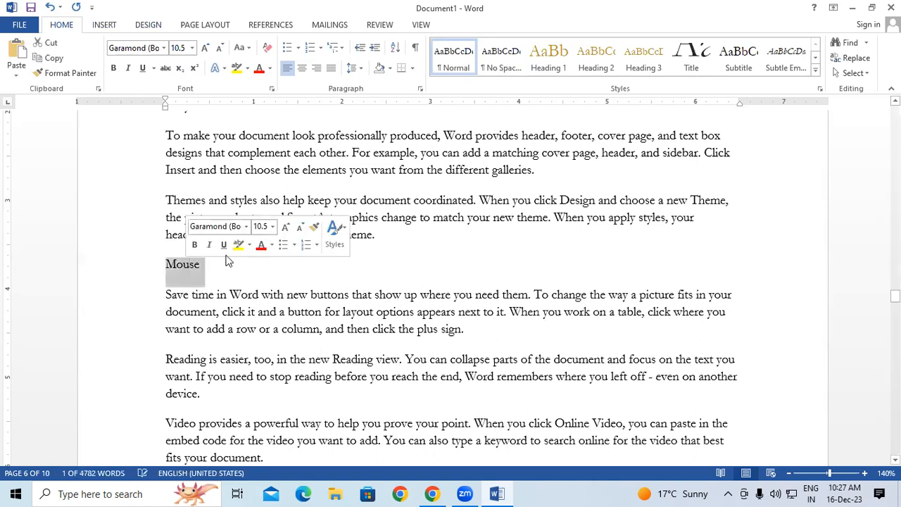
left_click(546, 61)
left_click(463, 200)
scroll(462, 201, "up", 5)
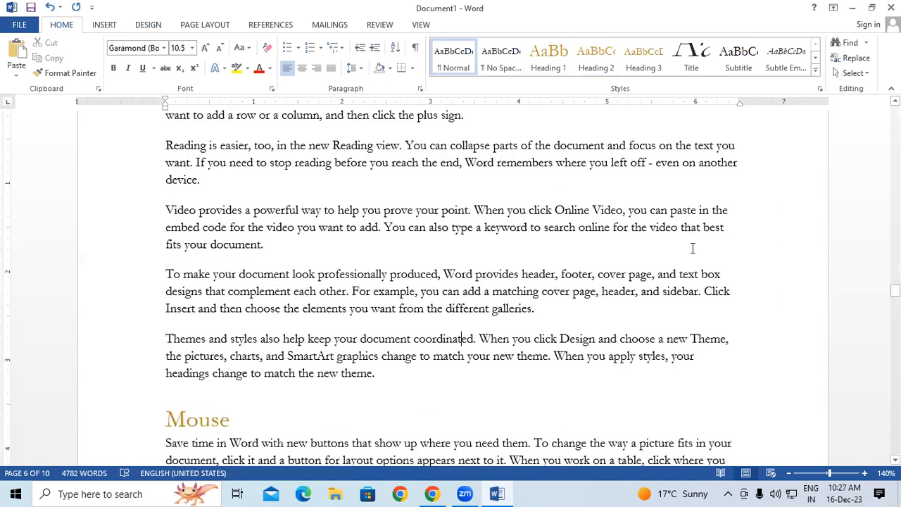
left_click_drag(894, 290, 894, 108)
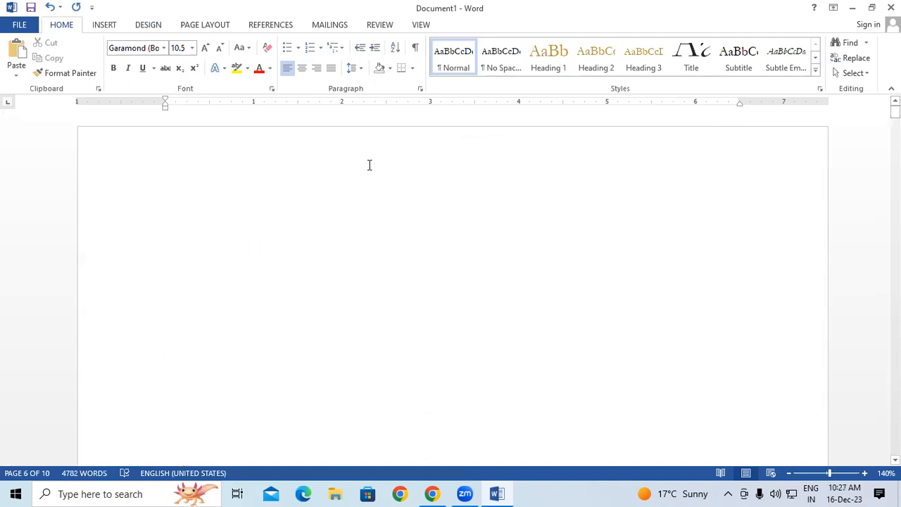
left_click(250, 194)
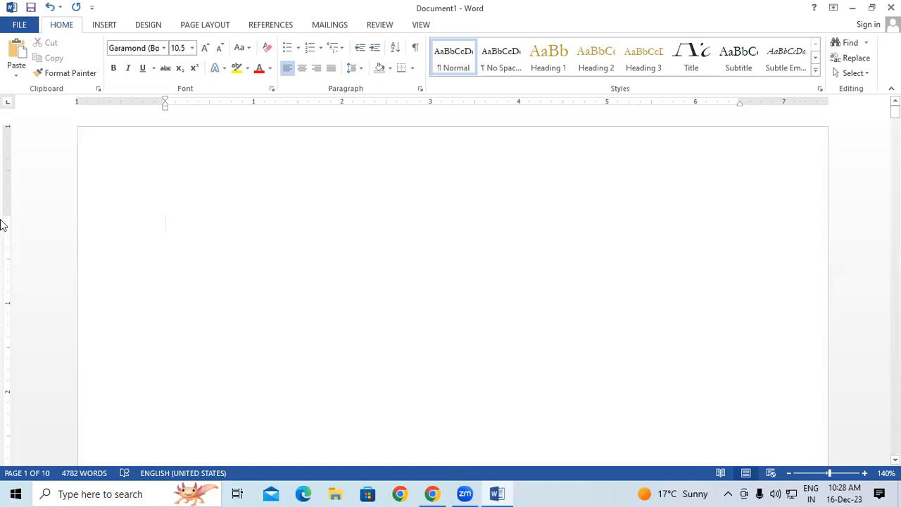
key("Tab")
key("Tab")
key("Tab")
key("Tab")
scroll(228, 267, "down", 2)
scroll(301, 328, "up", 2)
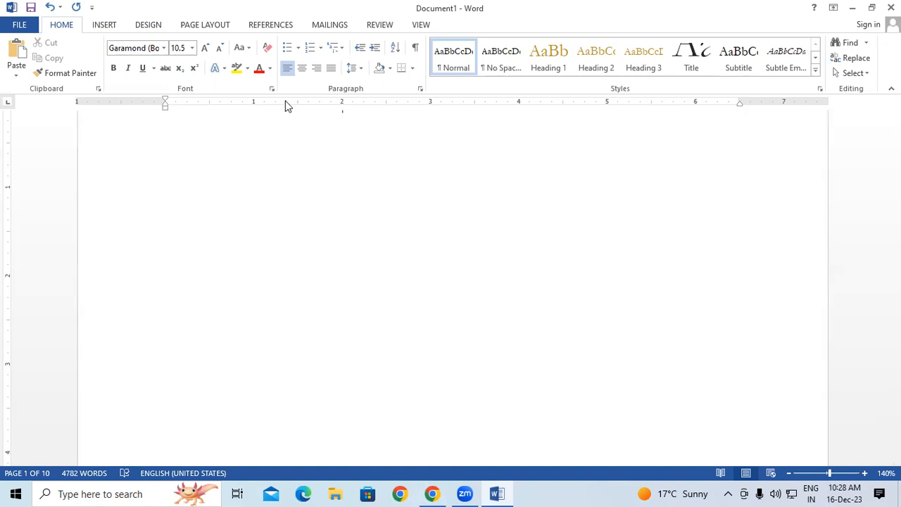
Insert a 'Mouse' link on page 1 targeting the Mouse heading under Place in This Document > Headings.
left_click(105, 26)
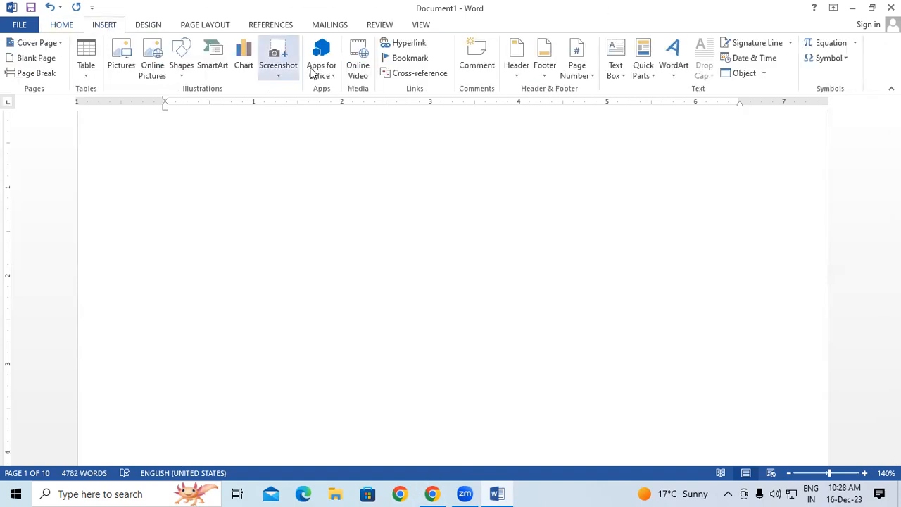
left_click(419, 44)
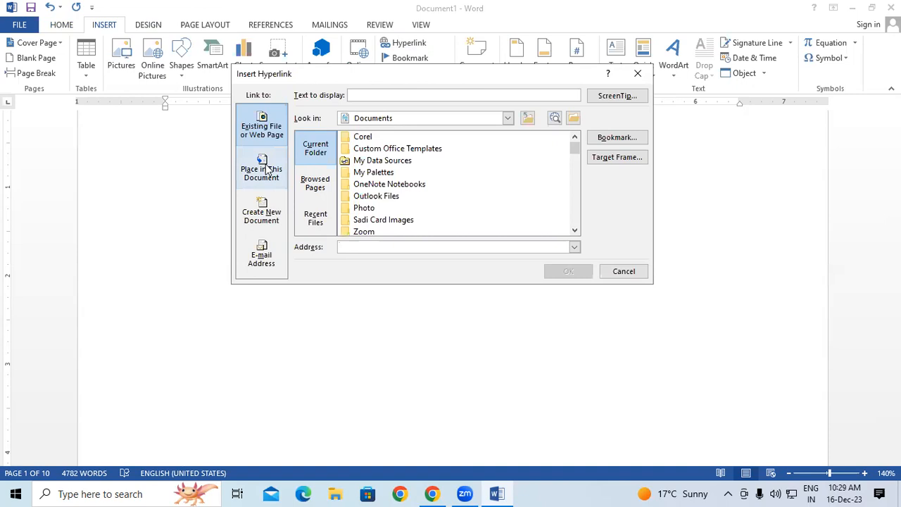
left_click(267, 171)
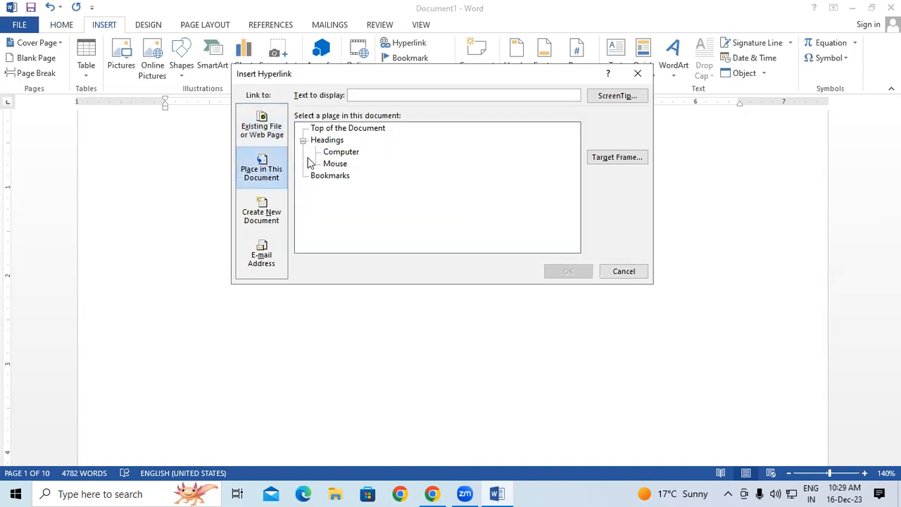
left_click(329, 153)
left_click(335, 164)
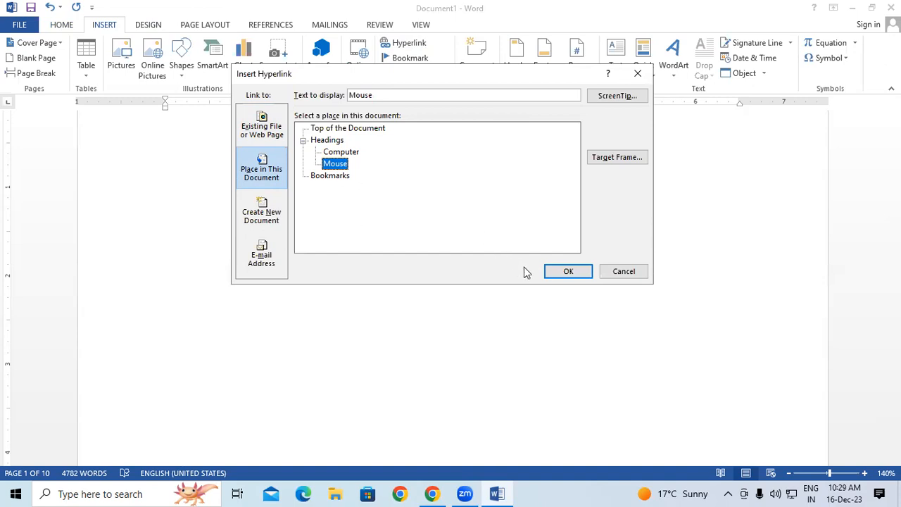
left_click(565, 271)
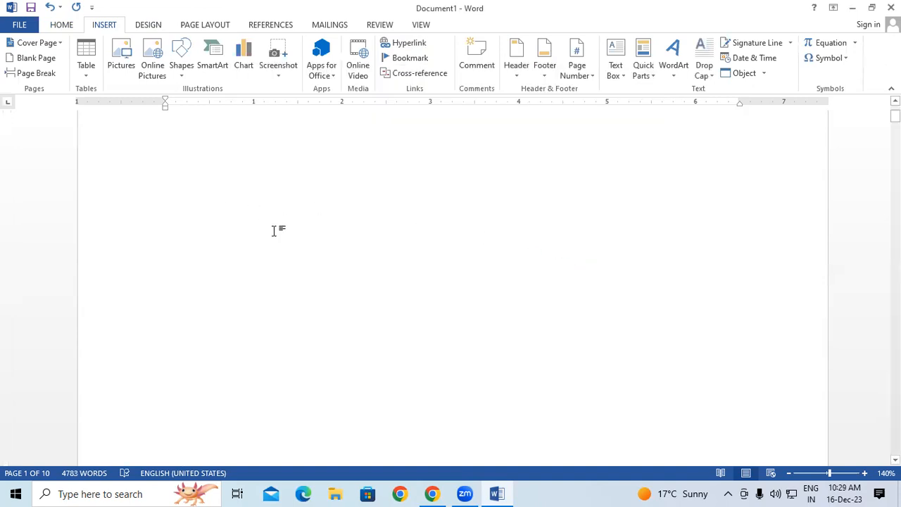
Delete the Mouse link text and the blank space before the Computer heading.
scroll(281, 232, "up", 1)
scroll(278, 228, "down", 3)
scroll(276, 228, "down", 5)
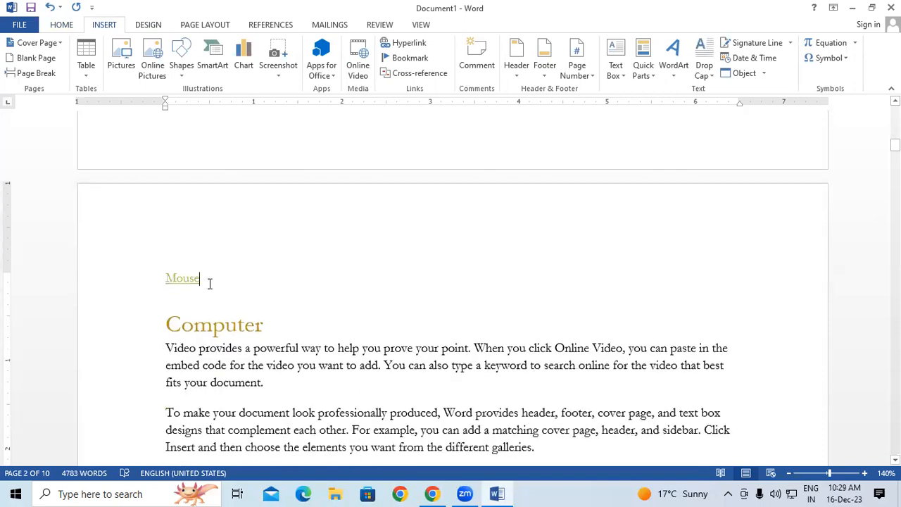
key("BackSpace")
key("BackSpace")
key("BackSpace")
key("BackSpace")
key("BackSpace")
key("BackSpace")
key("BackSpace")
key("BackSpace")
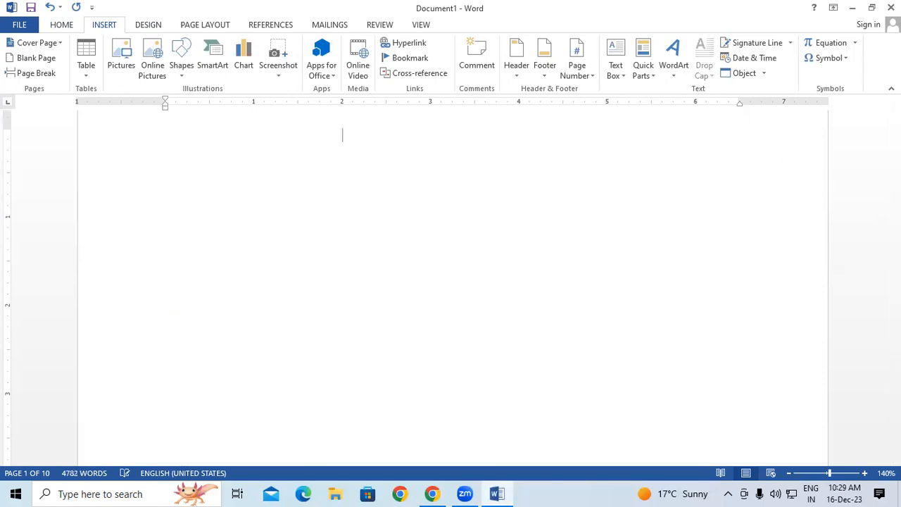
key("Delete")
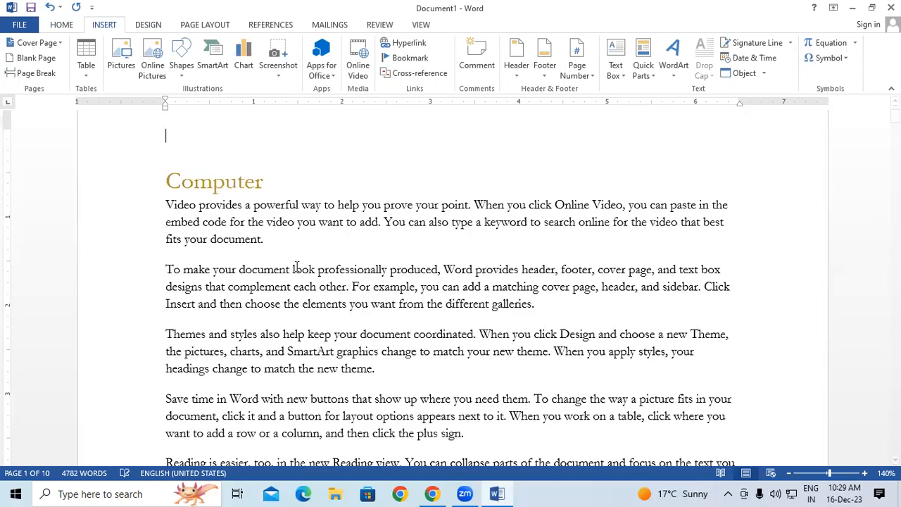
Insert a page break before Computer and place the cursor on the new blank page 1.
scroll(317, 270, "up", 2)
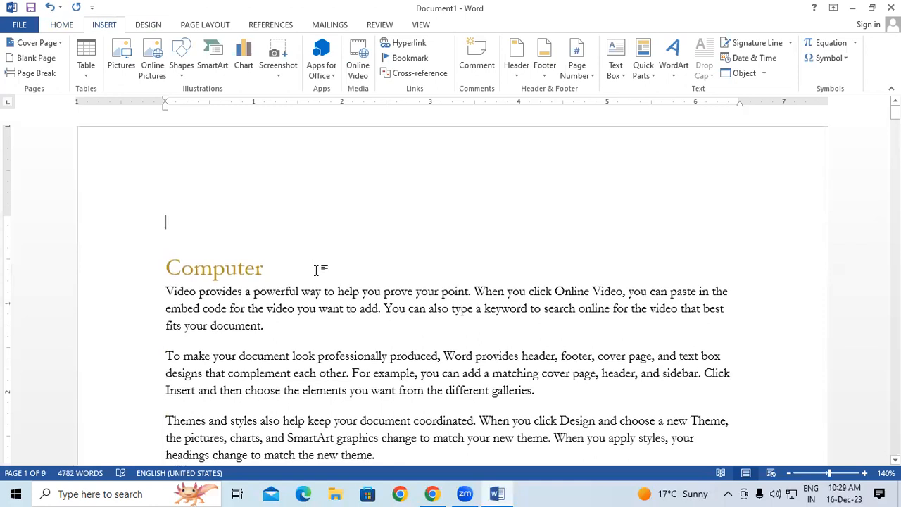
key("ctrl+Return")
left_click_drag(895, 138, 895, 110)
left_click(302, 183)
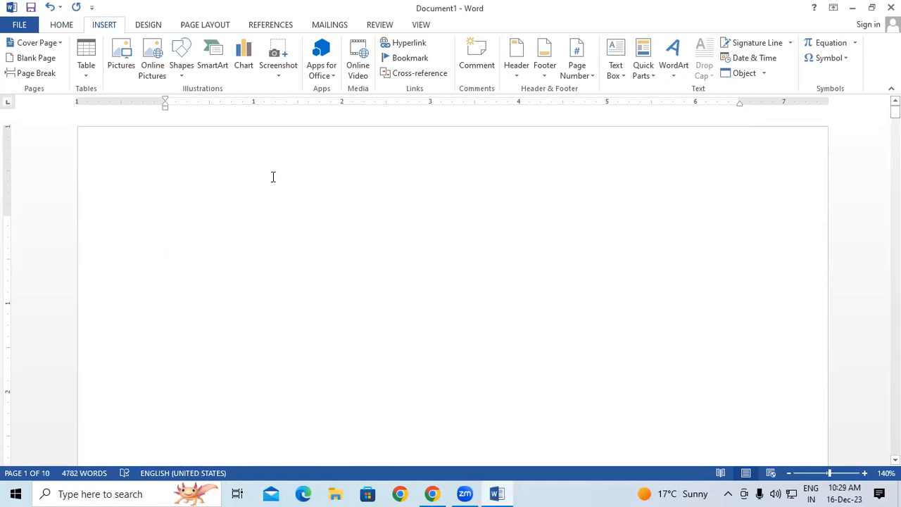
left_click(173, 215)
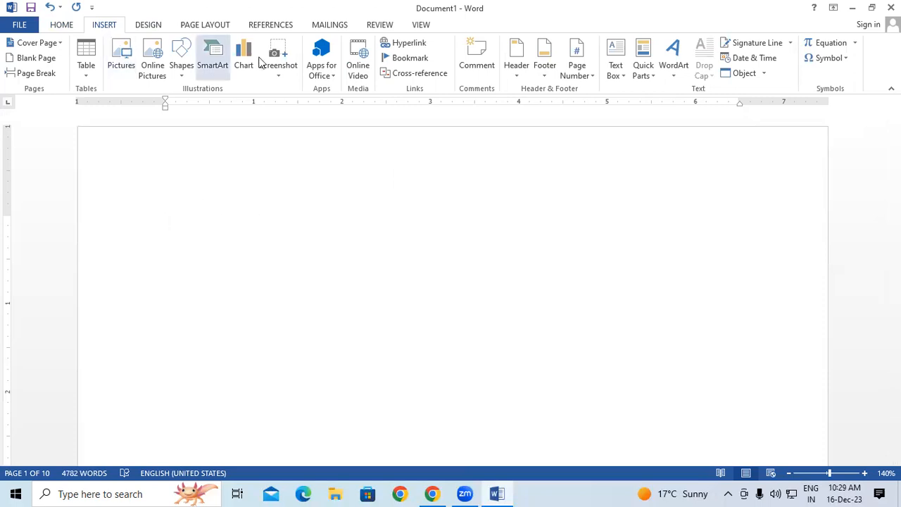
Re-insert the Mouse link to the Mouse heading on page 1 and test that it jumps there.
left_click(420, 46)
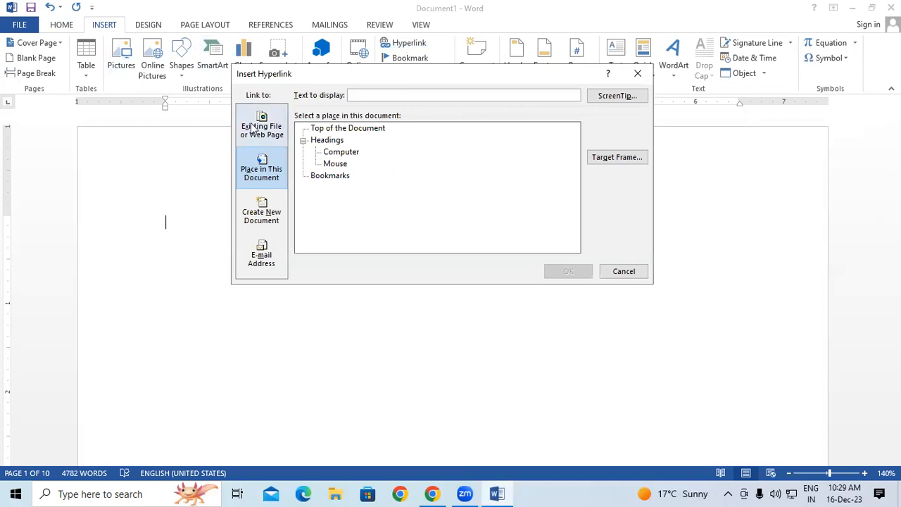
left_click(335, 163)
left_click(556, 272)
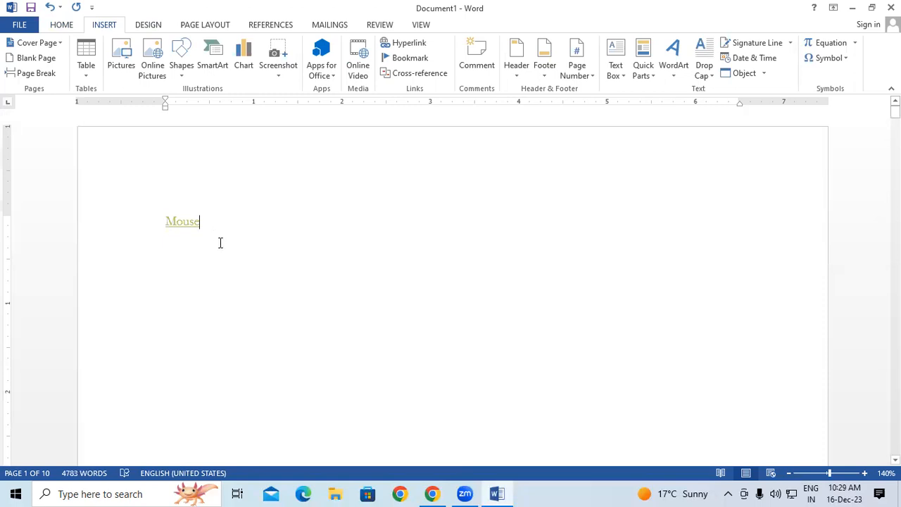
left_click(192, 221, "ctrl")
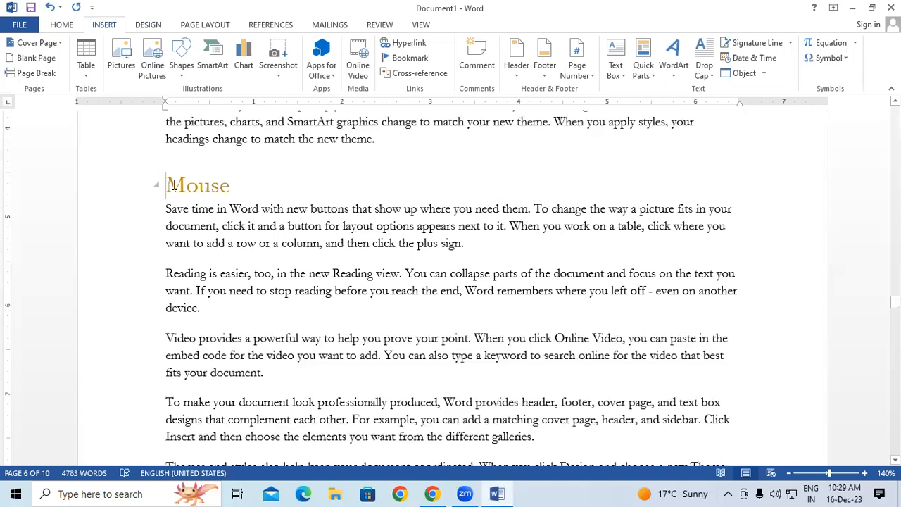
left_click_drag(235, 190, 162, 185)
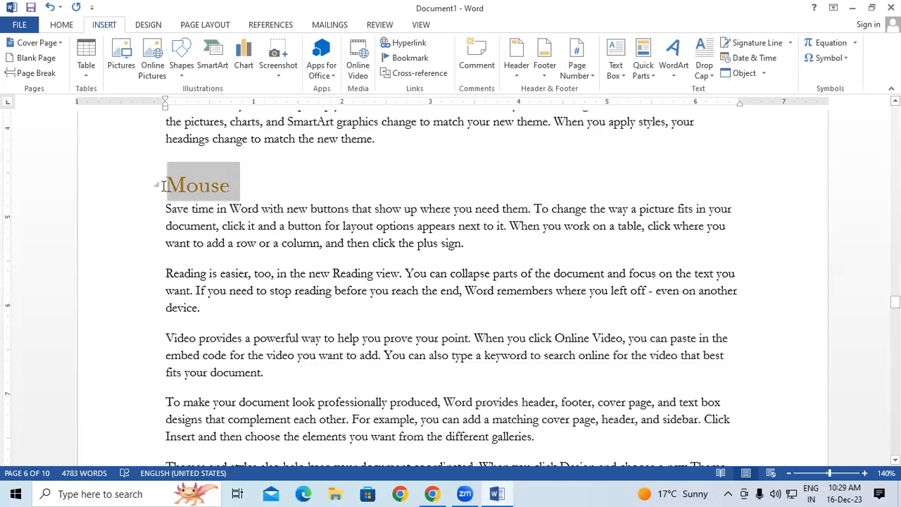
left_click(374, 209)
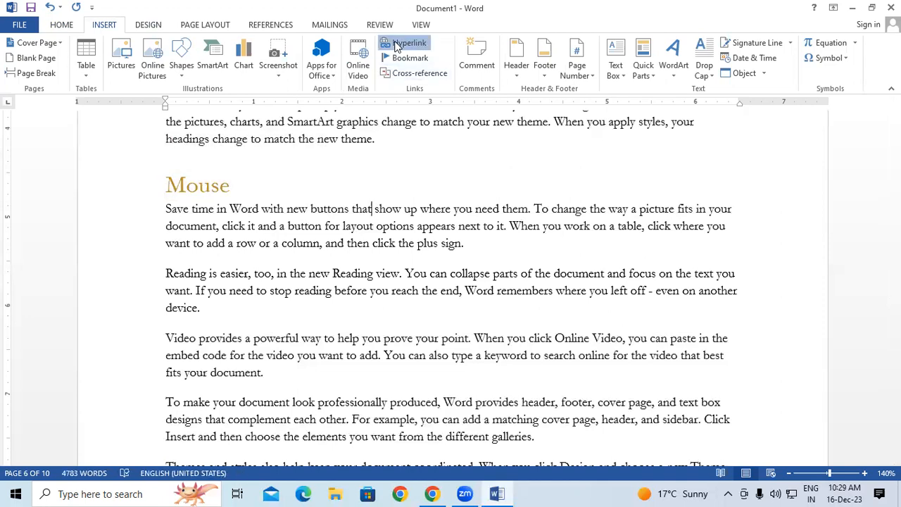
Reopen the Hyperlink dialog, close it without changes, and scroll back to page 1.
left_click(397, 43)
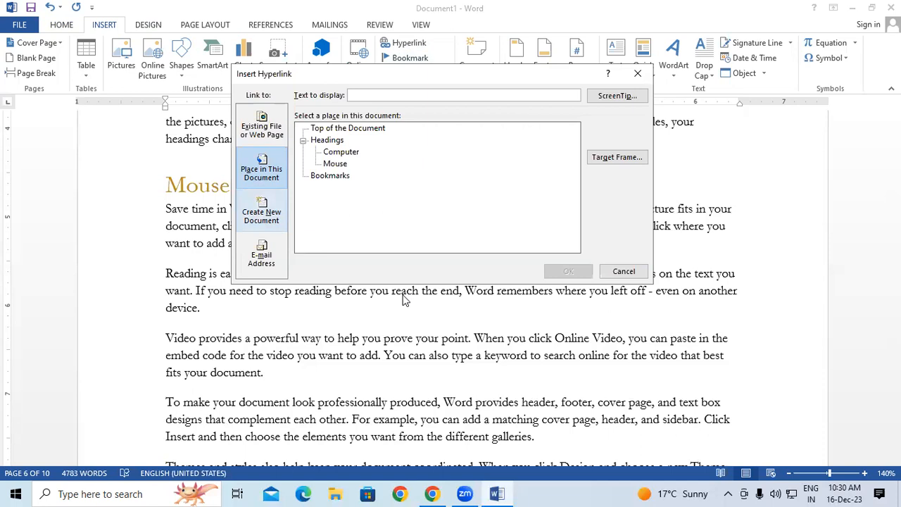
left_click(637, 74)
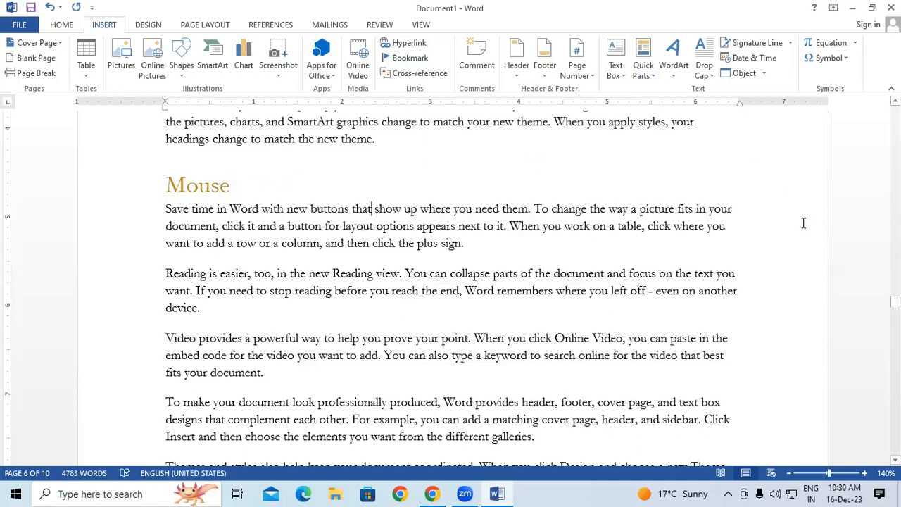
left_click_drag(895, 302, 893, 110)
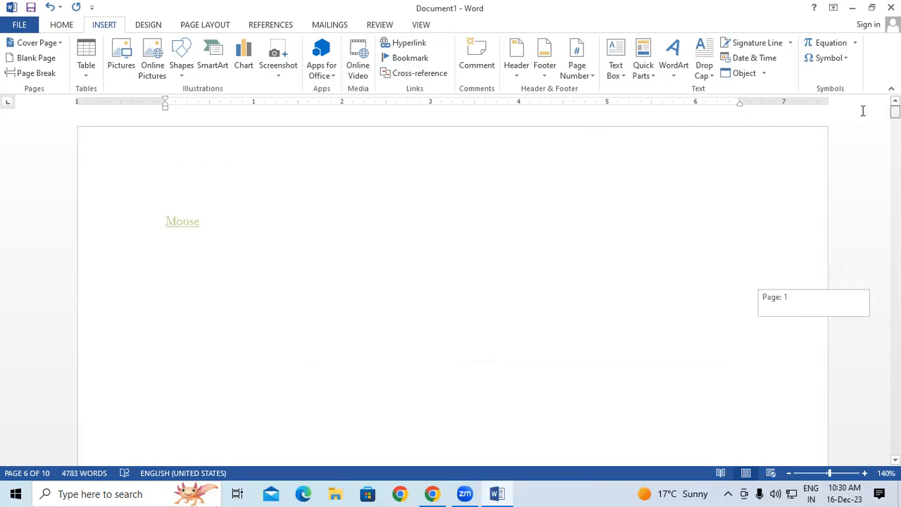
On a new line below Mouse, add a '10.2' link to a new empty 10.2 file in Documents.
double_click(224, 224)
left_click(223, 228)
key("Return")
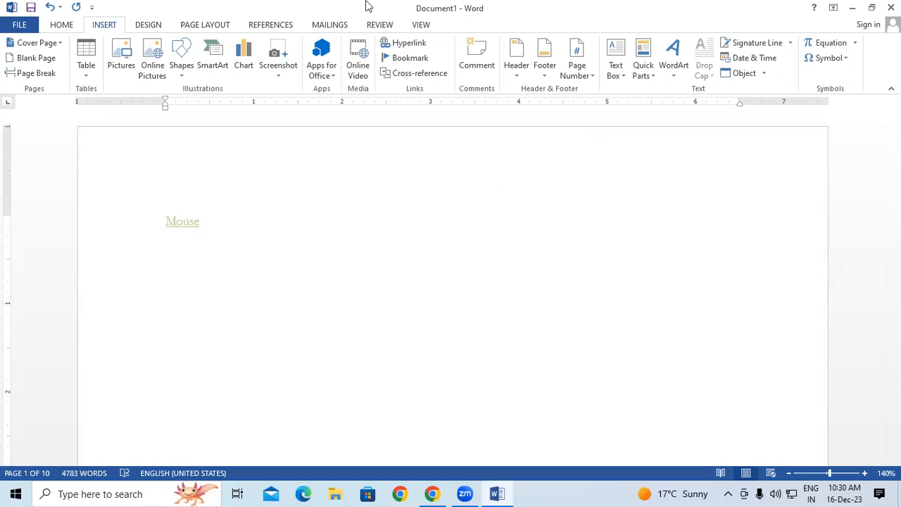
left_click(411, 47)
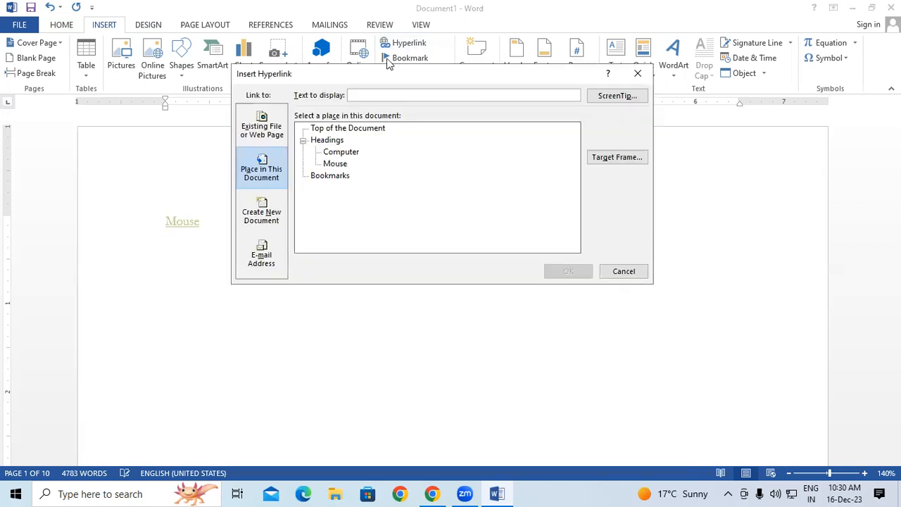
left_click(266, 212)
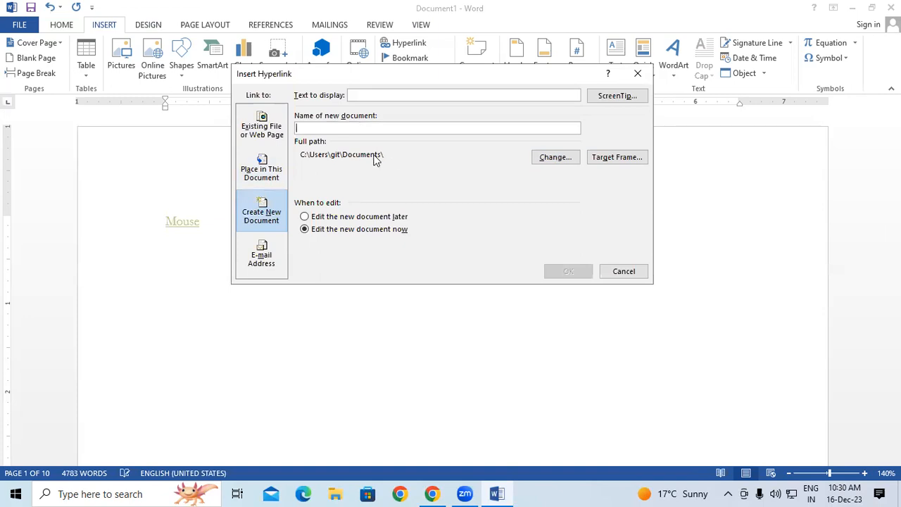
left_click(553, 158)
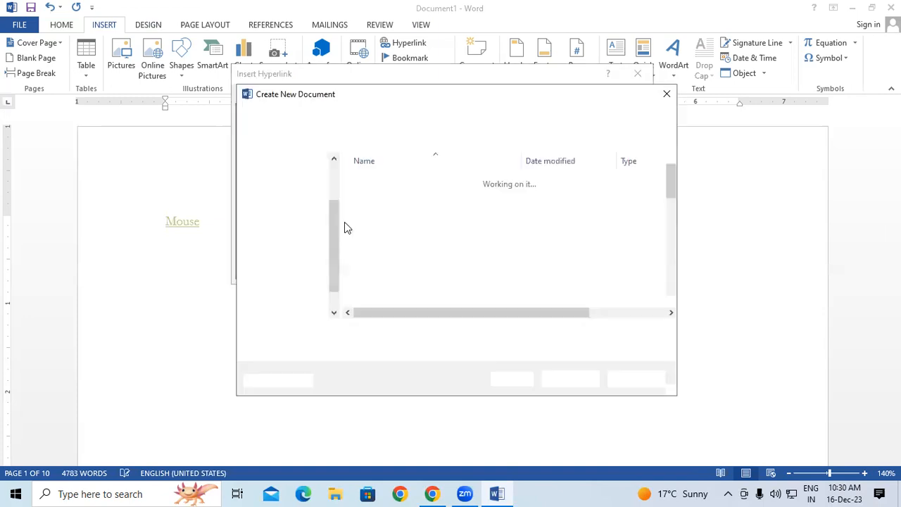
left_click(666, 94)
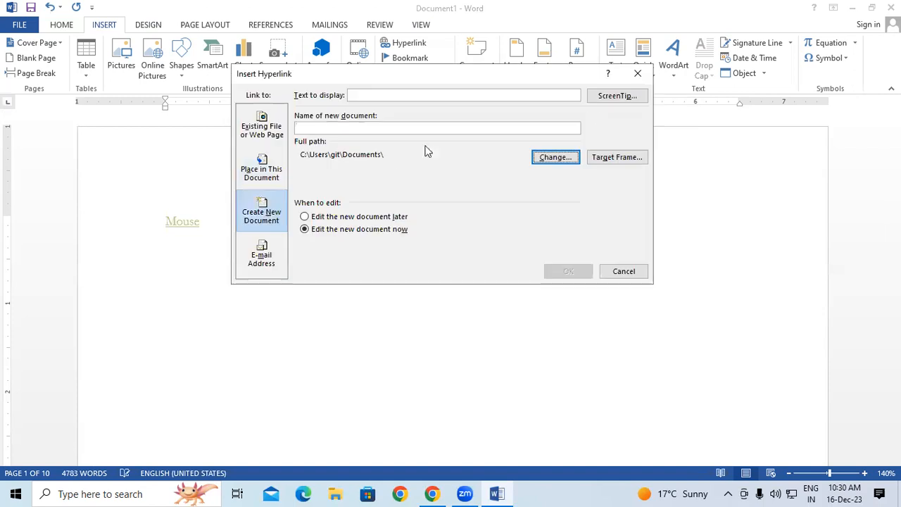
left_click(334, 127)
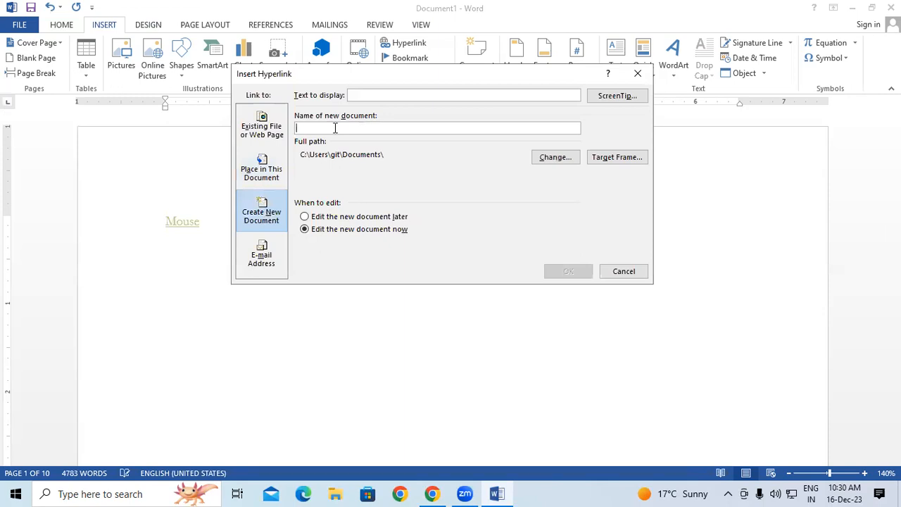
type("10.2")
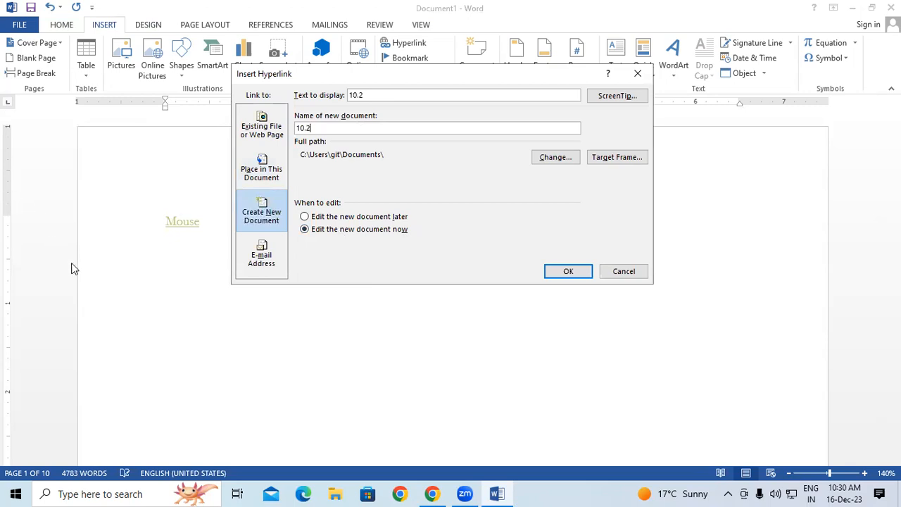
left_click(556, 273)
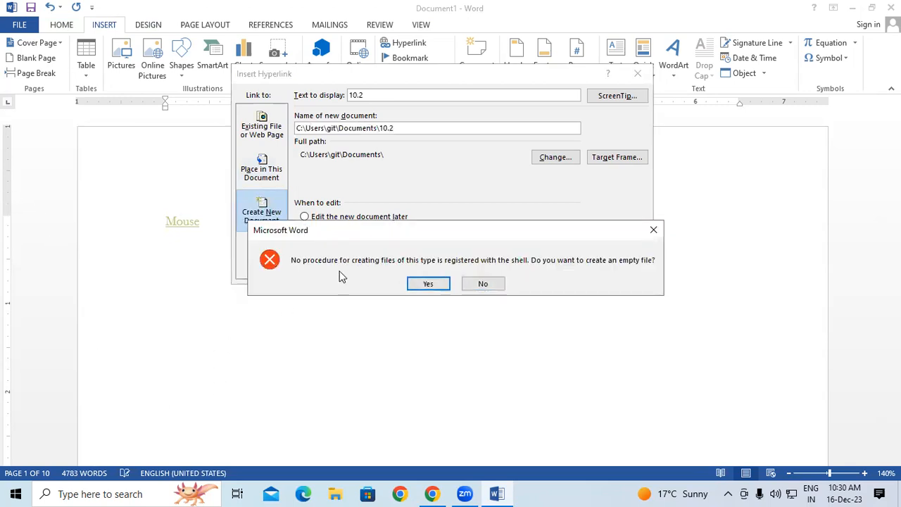
left_click(430, 283)
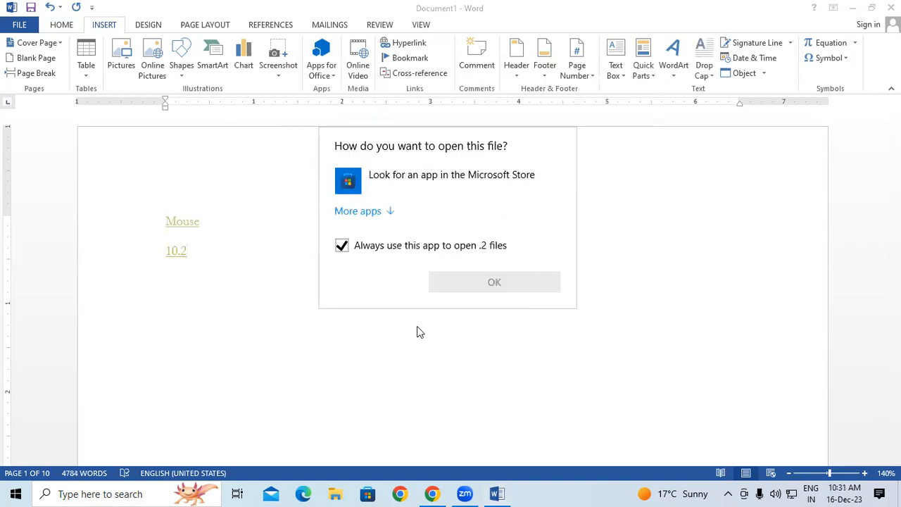
left_click(254, 342)
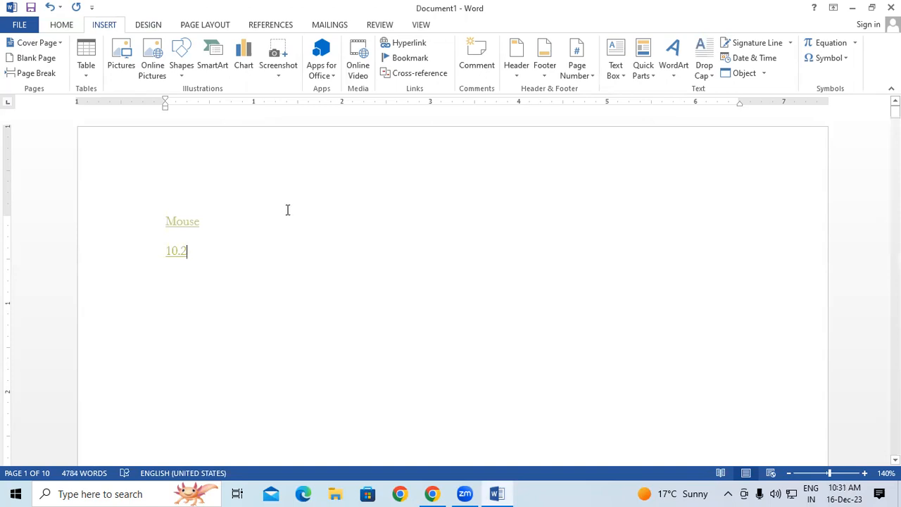
Re-point the 10.2 link to a new document named 10.2 saved in the Music folder.
left_click_drag(166, 245, 189, 267)
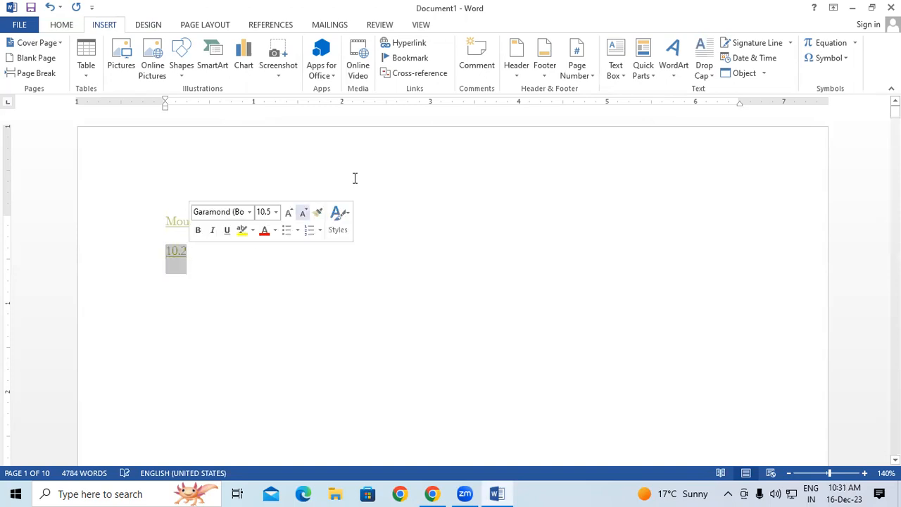
left_click(400, 43)
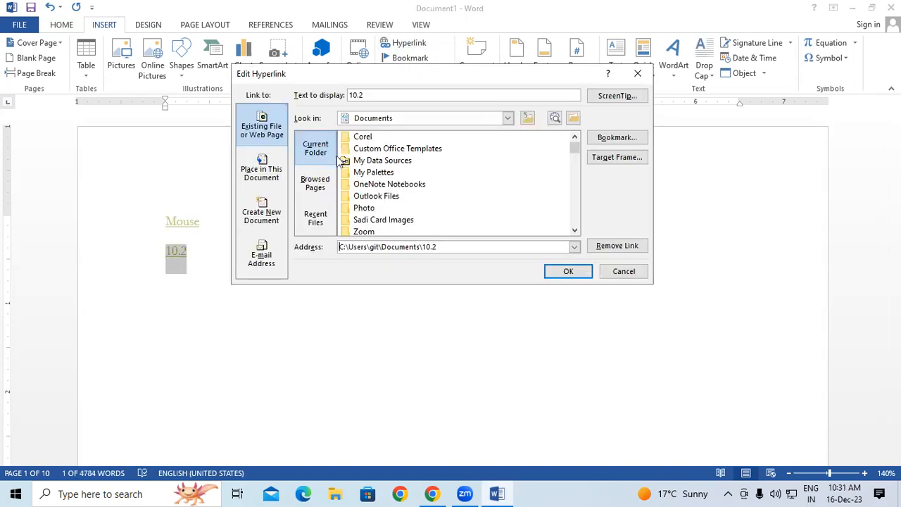
left_click(263, 212)
left_click(545, 159)
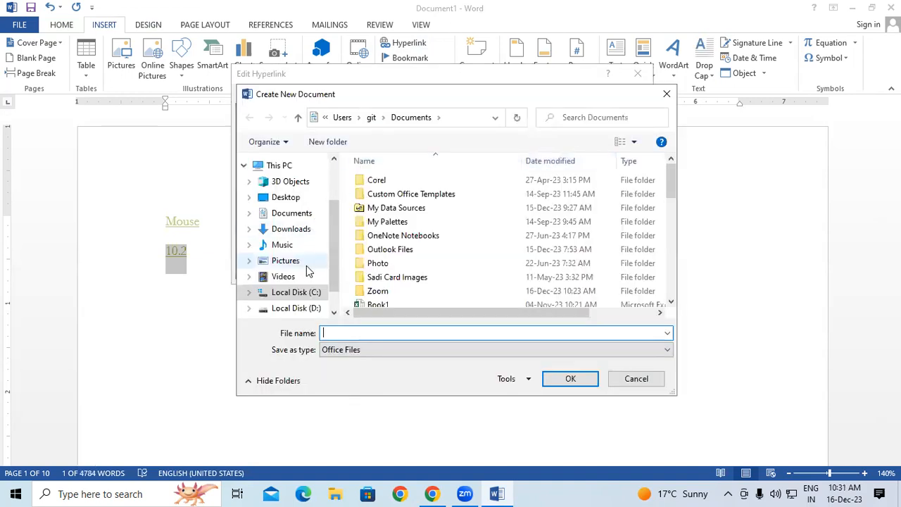
left_click(290, 246)
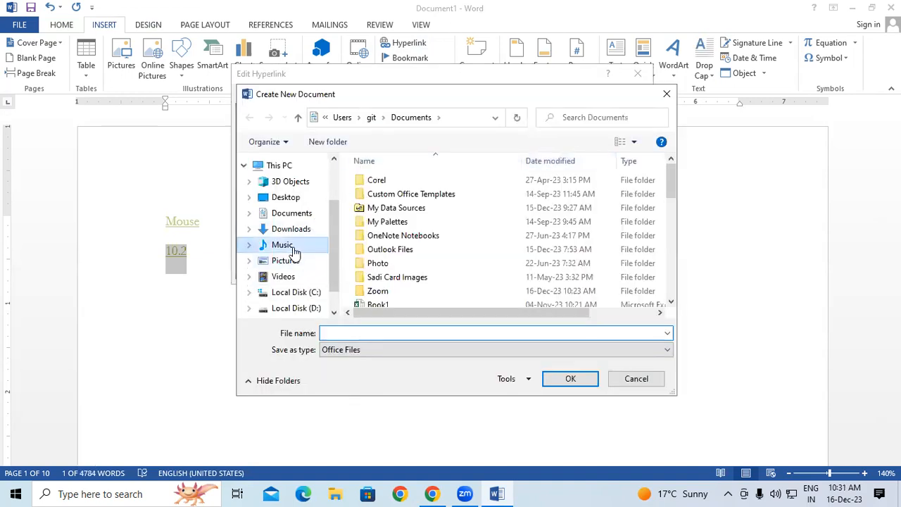
left_click(342, 333)
type("10.2")
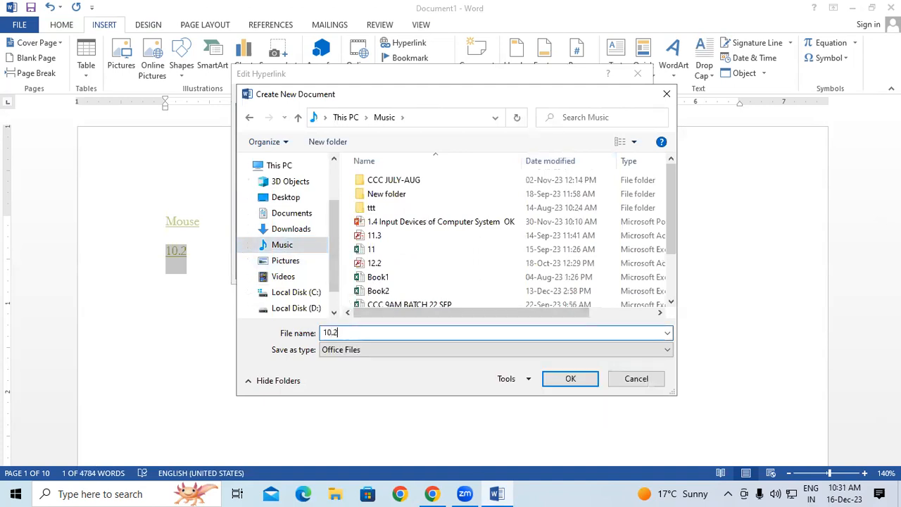
left_click(581, 378)
Confirm the updated link, create the empty 10.2 file, and list more apps to open it.
left_click(427, 130)
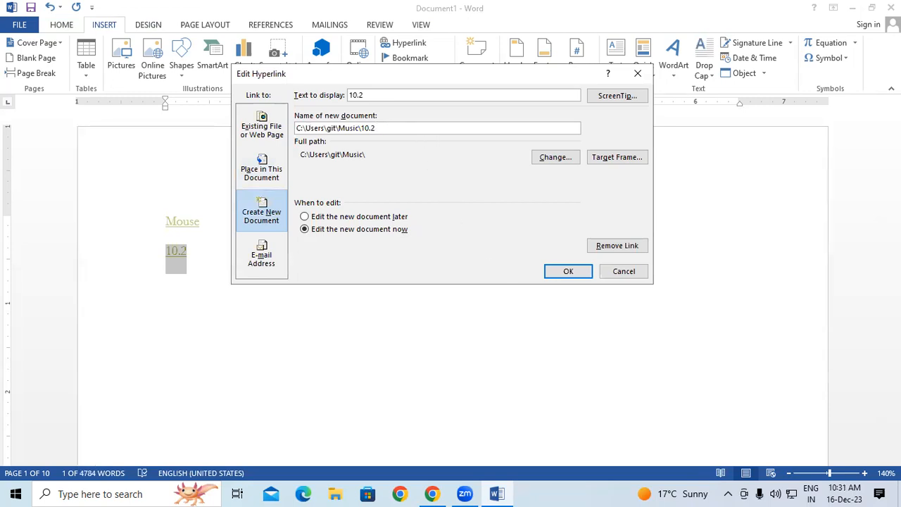
left_click(567, 272)
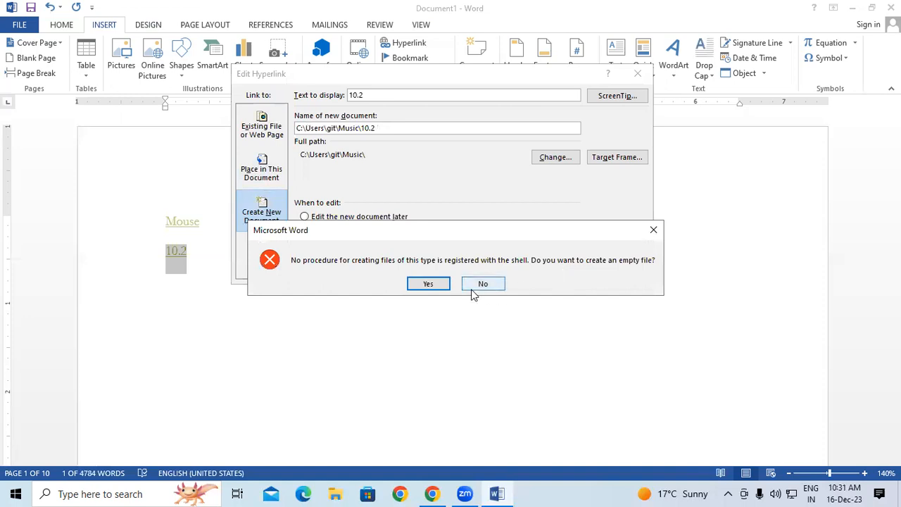
left_click(426, 283)
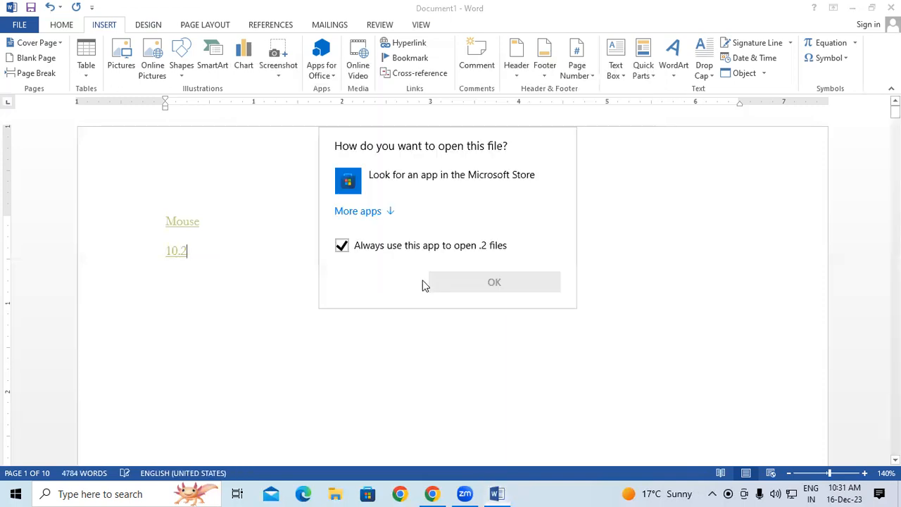
left_click(375, 219)
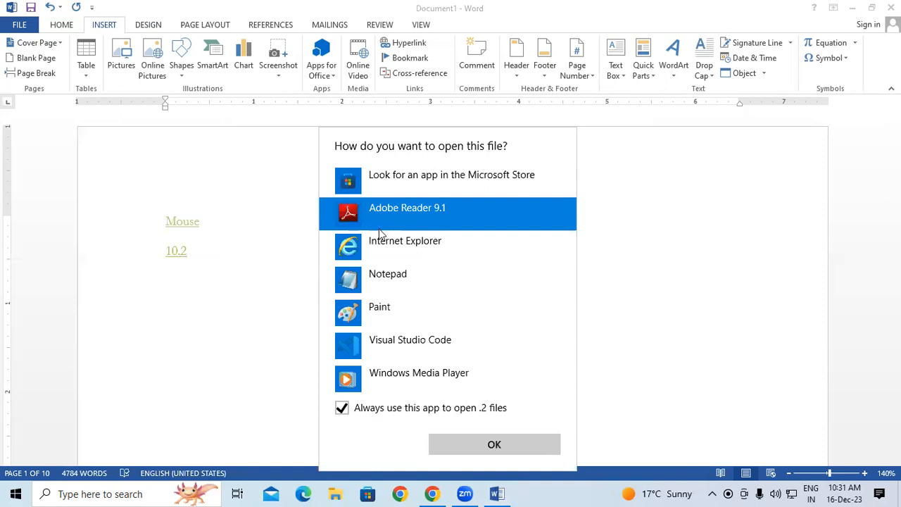
scroll(386, 277, "down", 3)
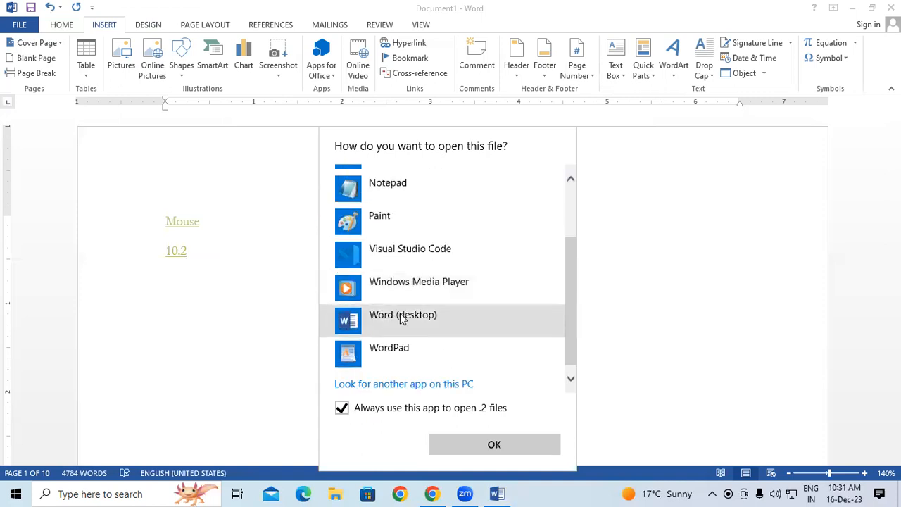
Choose Word as the app for opening the new 10.2 file.
left_click(401, 319)
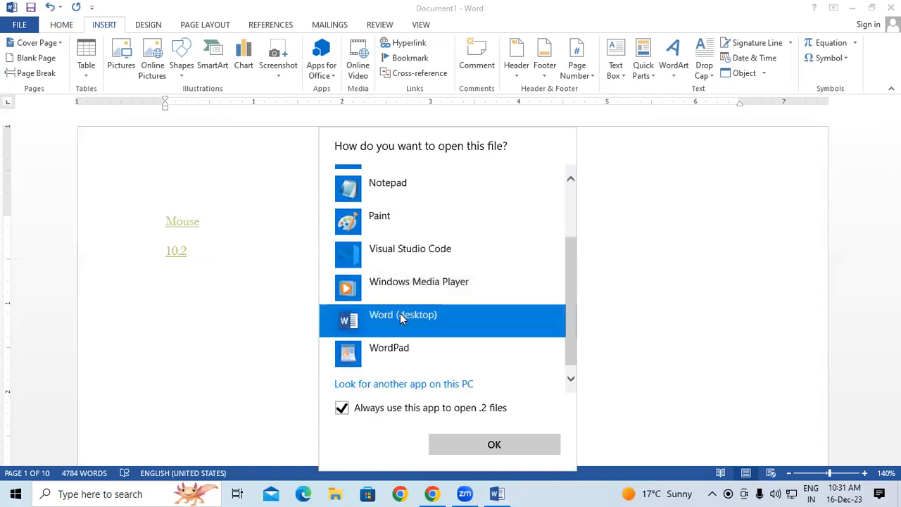
left_click(452, 437)
left_click(853, 8)
Follow the 10.2 link, accept the security prompts, and dismiss the no-program-registered error.
left_click(176, 254, "ctrl")
left_click(480, 311)
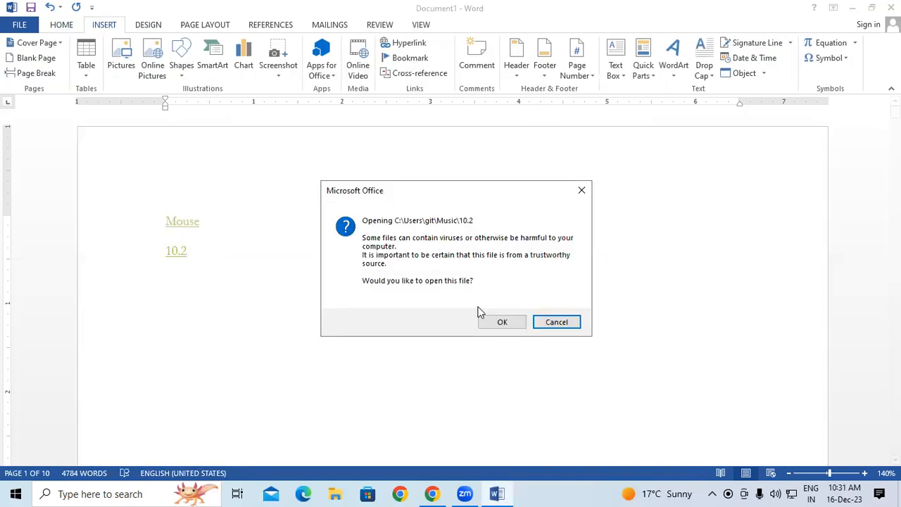
left_click(494, 321)
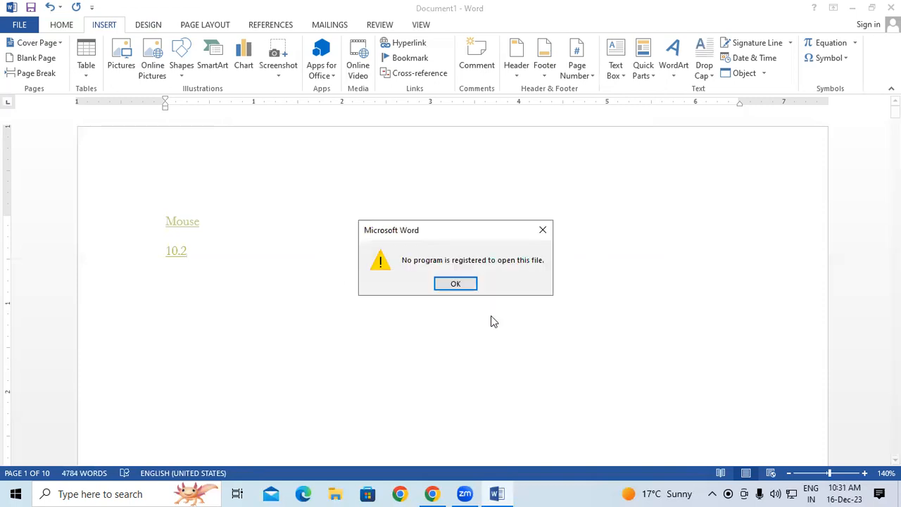
left_click(458, 285)
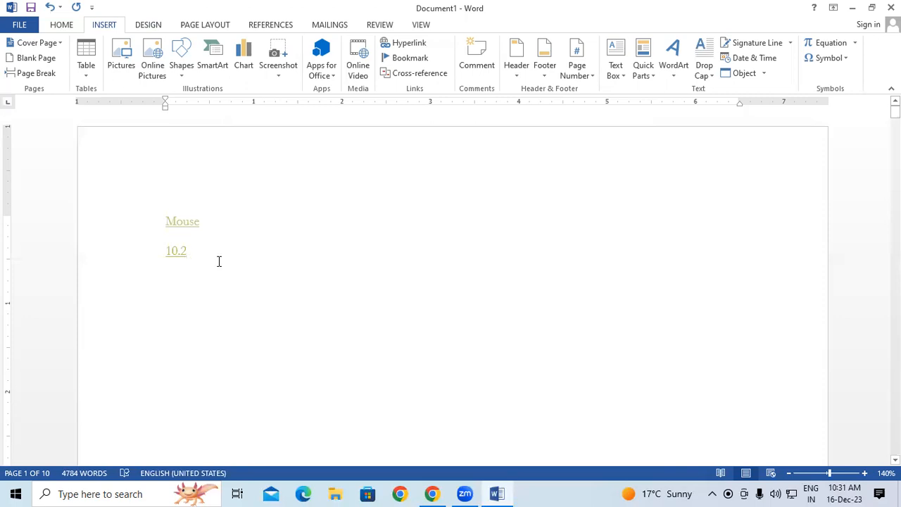
Check the Music folder for file 10, a 0 KB 2 File, then return to Word.
left_click(852, 8)
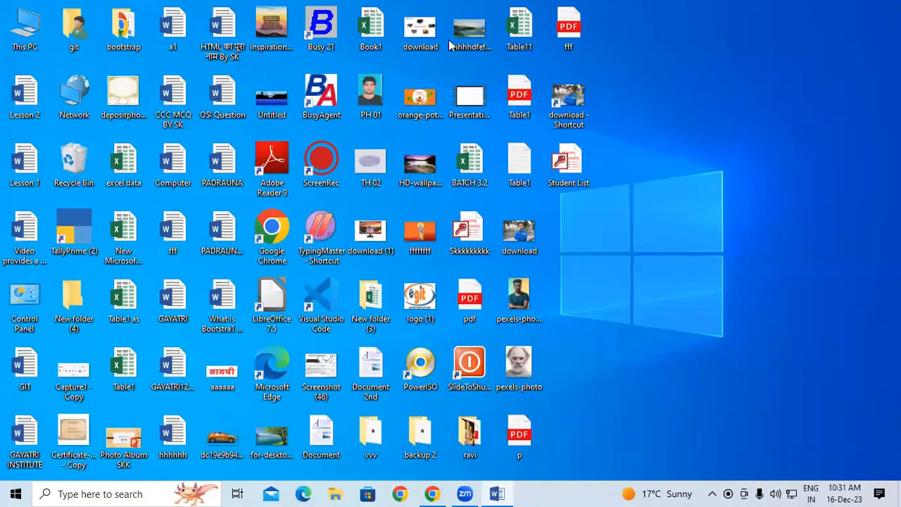
double_click(31, 32)
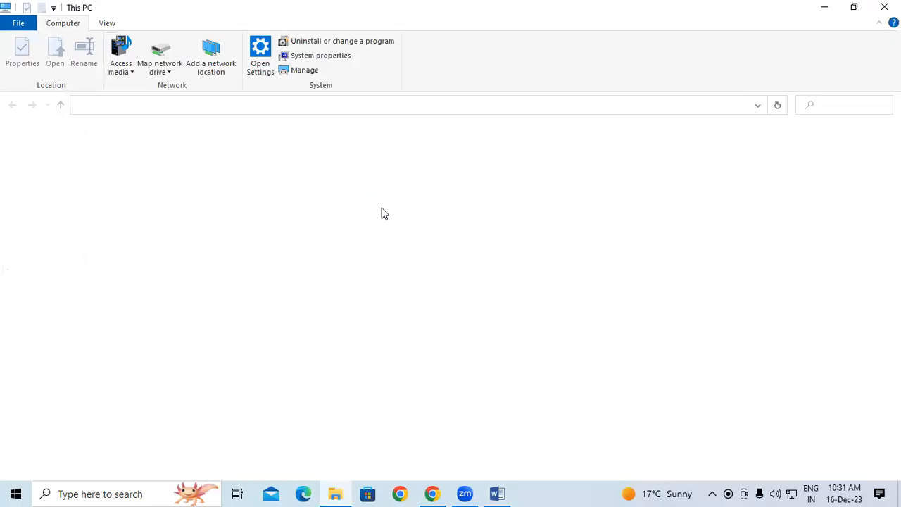
left_click(218, 200)
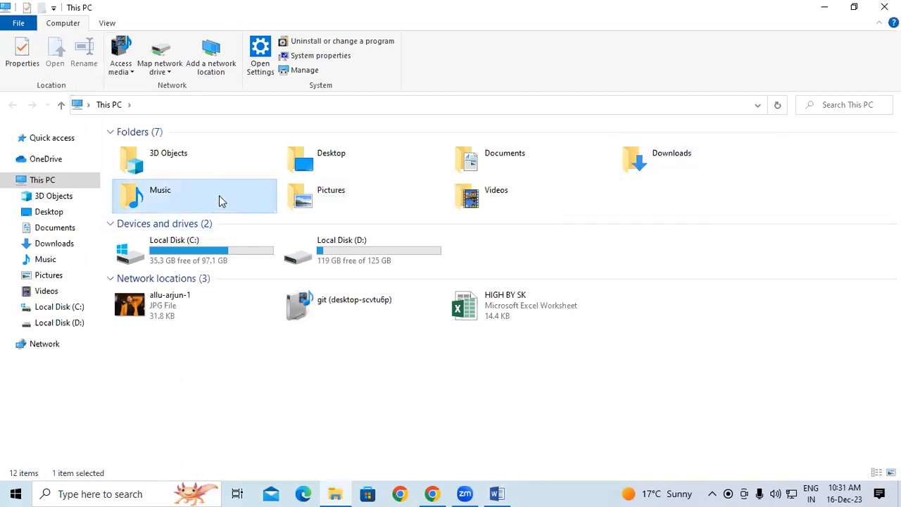
double_click(219, 200)
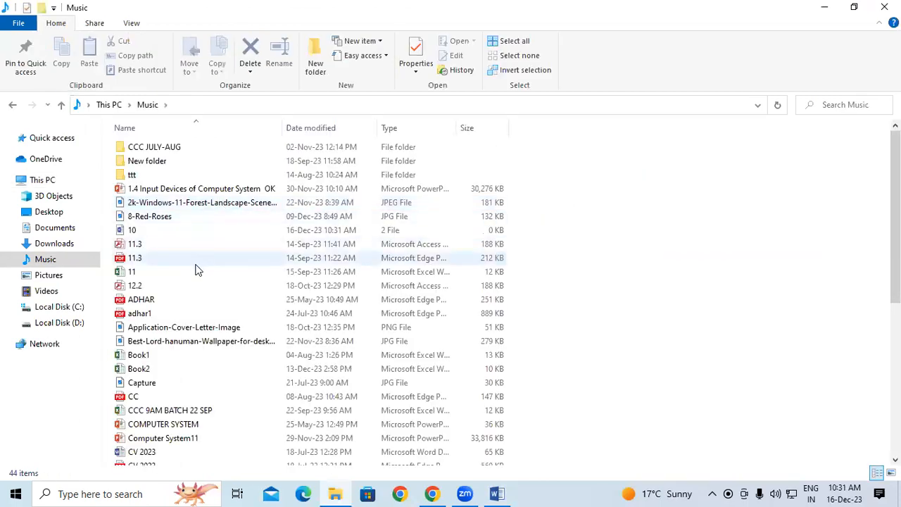
left_click(167, 234)
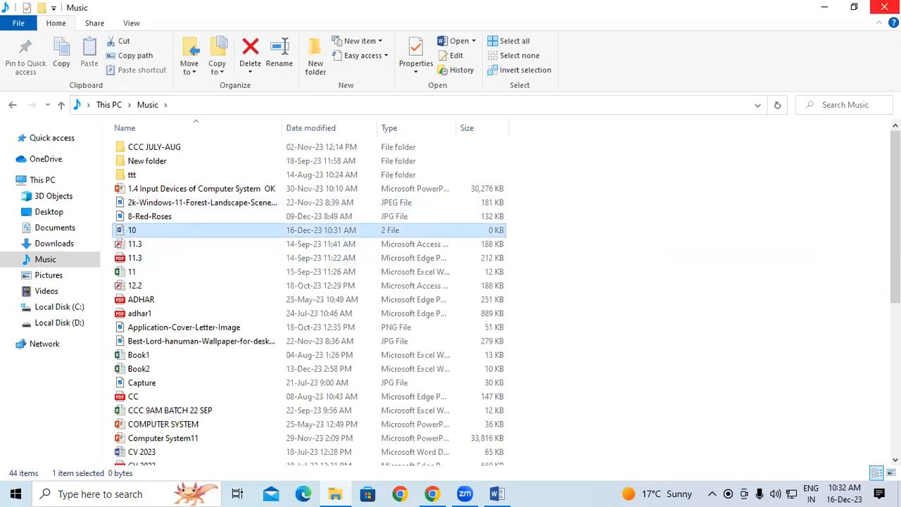
left_click(884, 7)
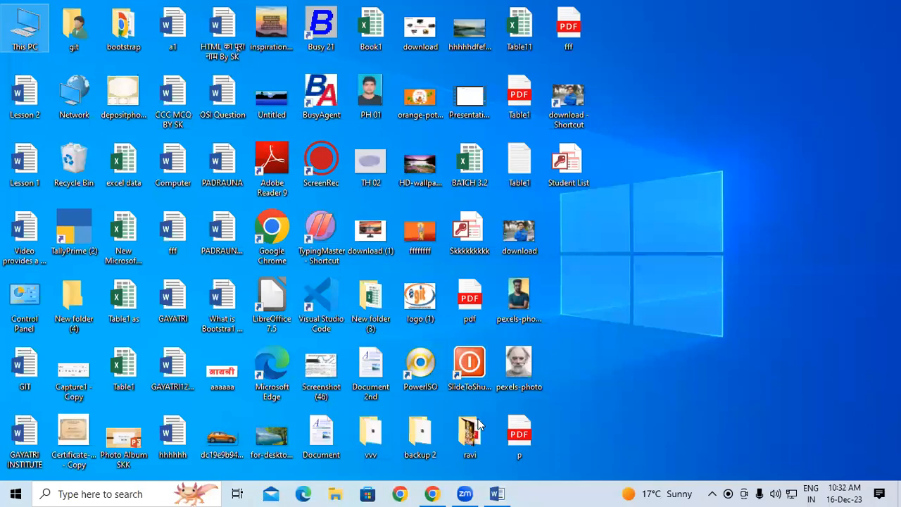
key("alt+Tab")
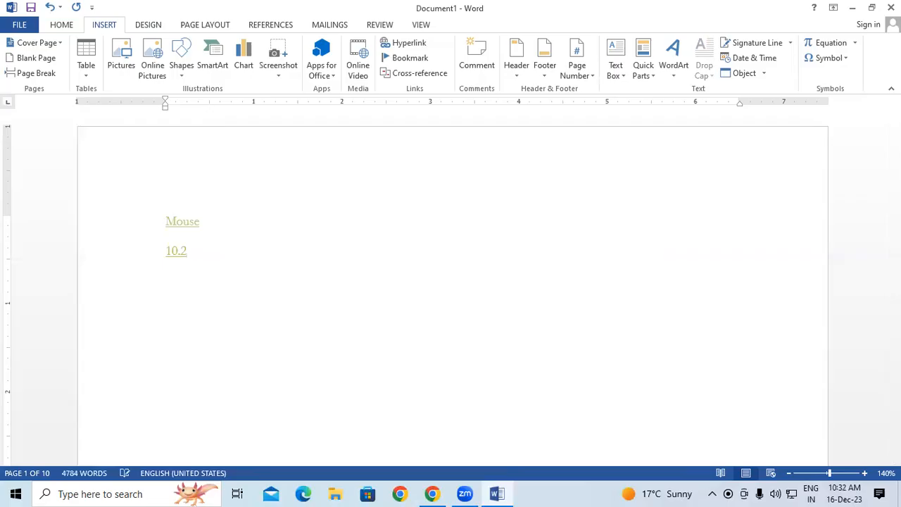
Insert a hyperlink to a new document 'Batch 10.2' in the Music folder, without the .htm extension.
left_click(418, 47)
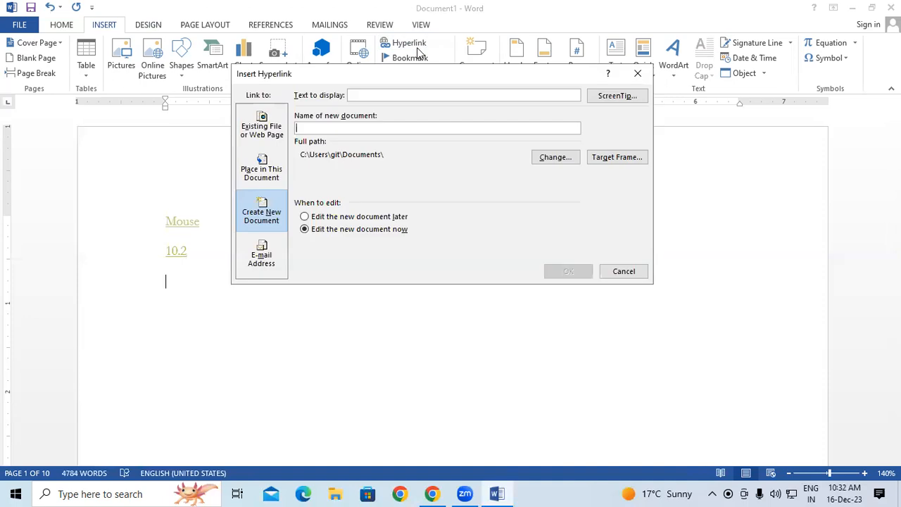
left_click(555, 157)
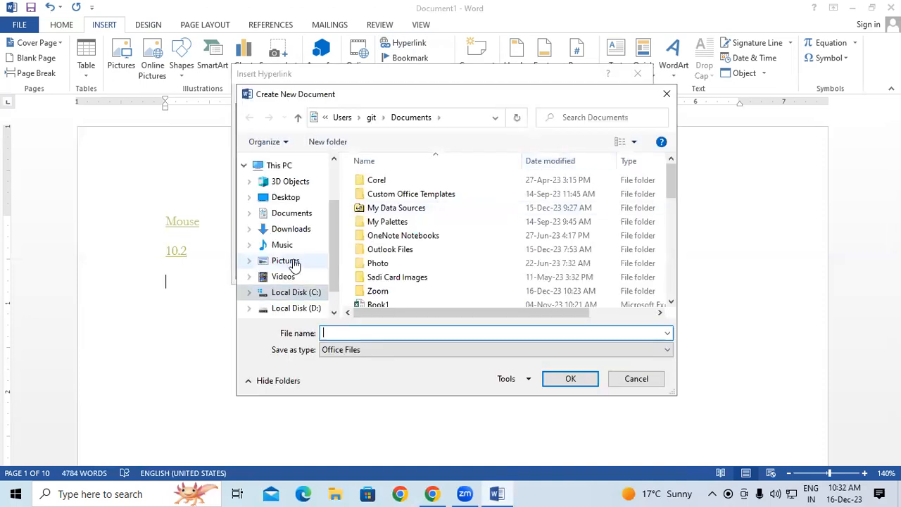
left_click(287, 261)
left_click(288, 246)
left_click(338, 331)
type("Batch")
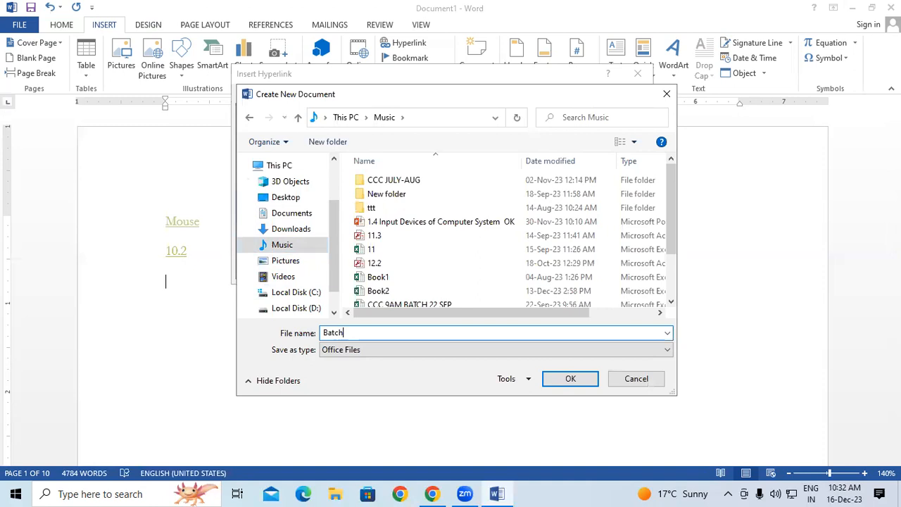
type(" 10.2")
left_click(547, 378)
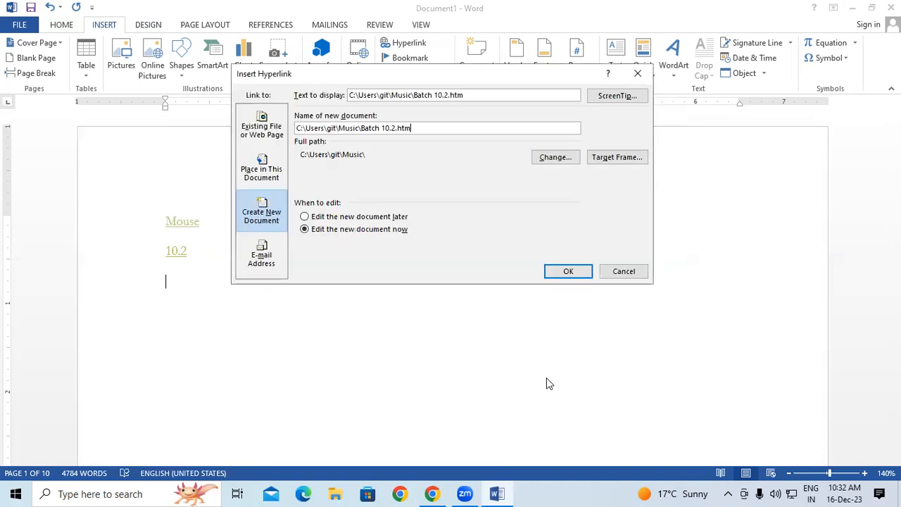
key("BackSpace")
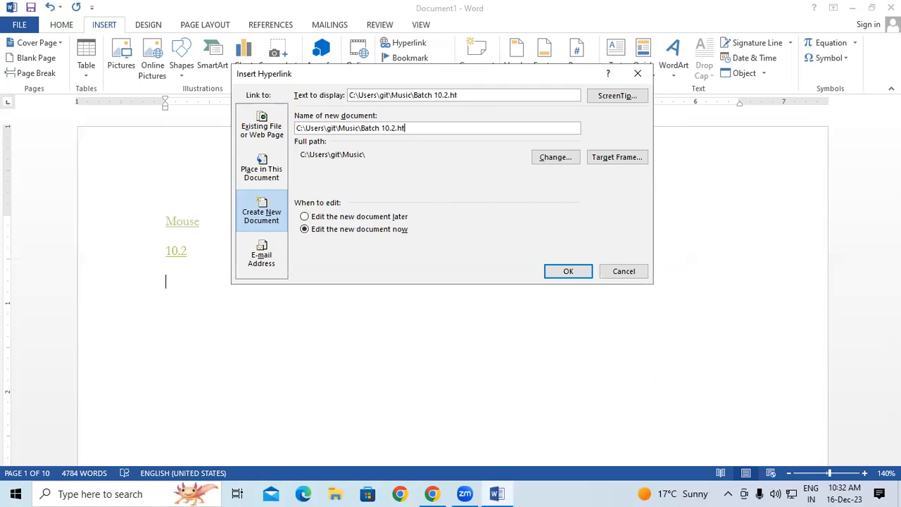
left_click(574, 274)
left_click(435, 286)
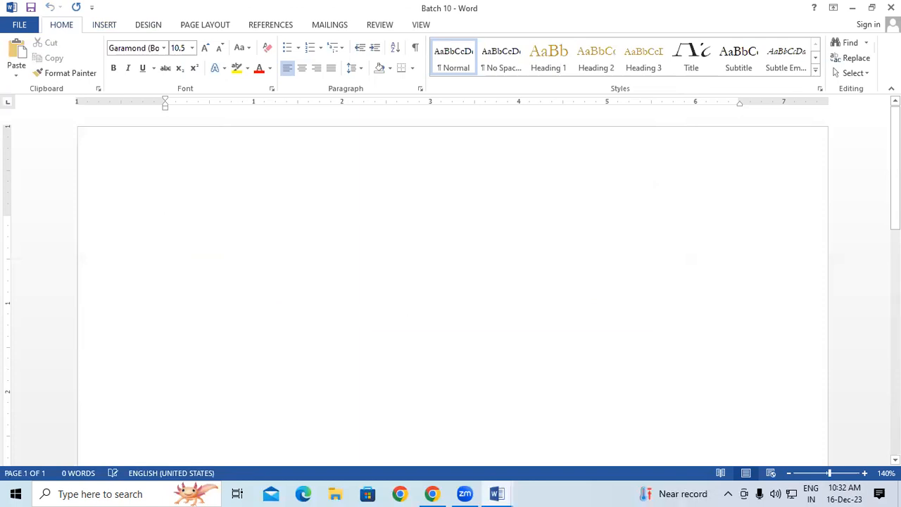
Close Batch 10, confirm its 0 KB file in the Music folder, and return to Document1.
left_click(890, 7)
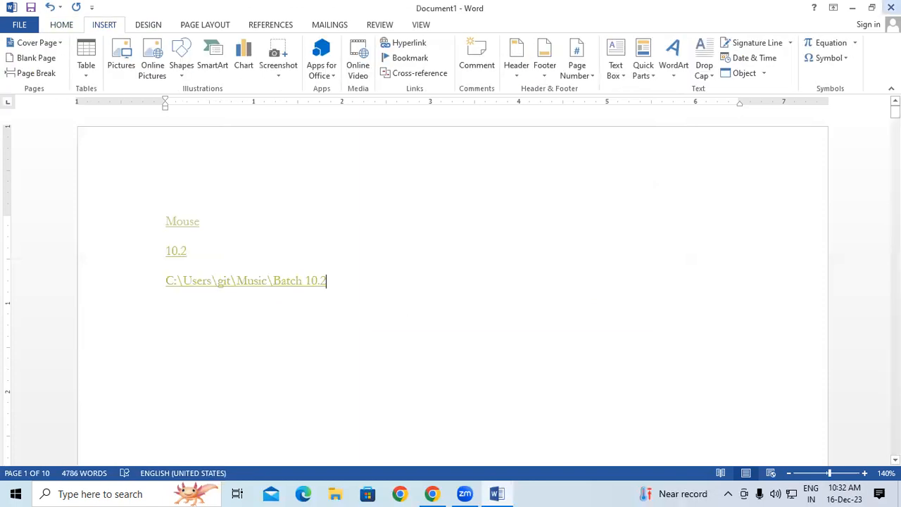
left_click(849, 11)
double_click(21, 29)
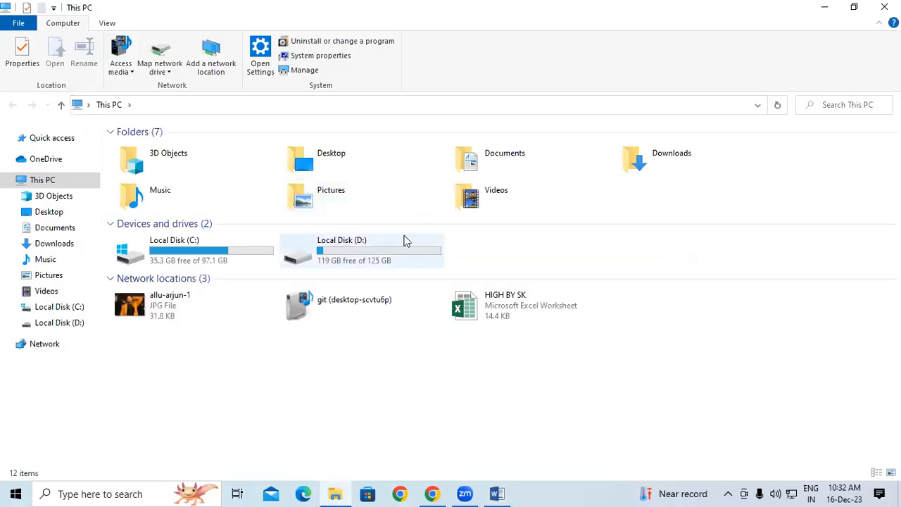
double_click(188, 190)
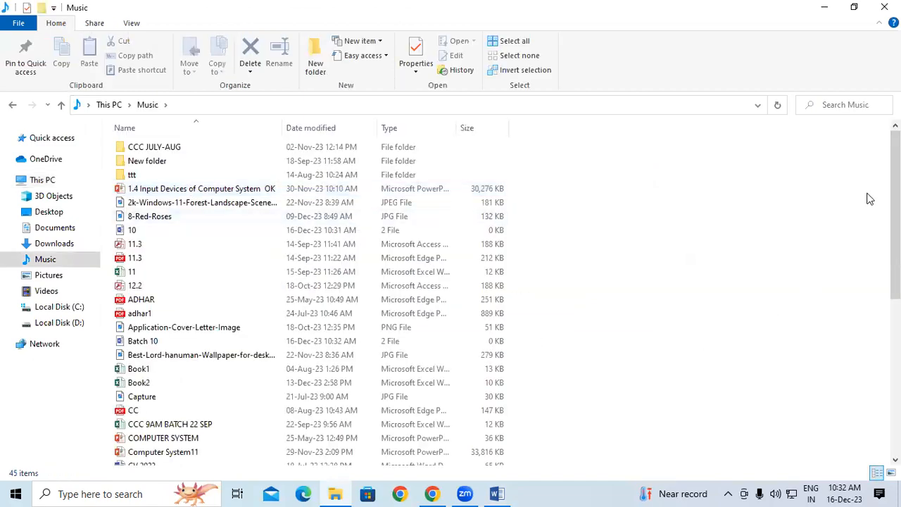
left_click_drag(895, 200, 896, 287)
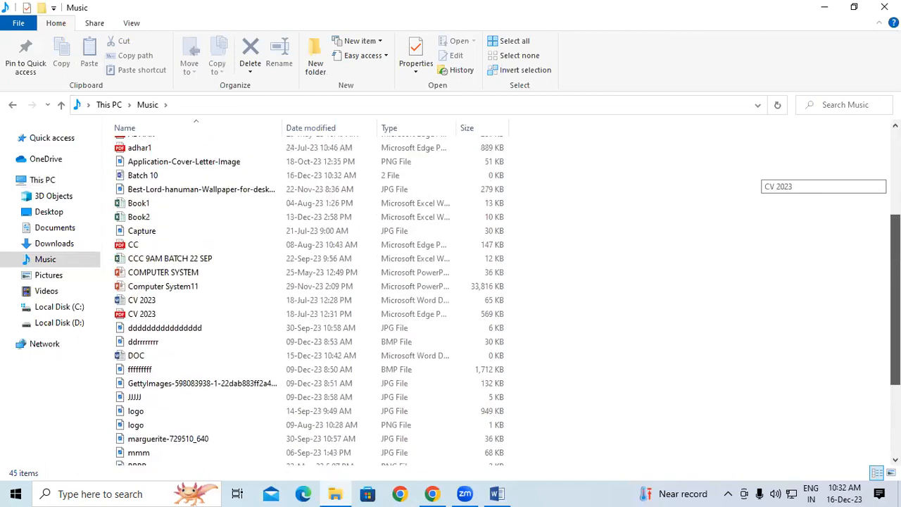
left_click(171, 177)
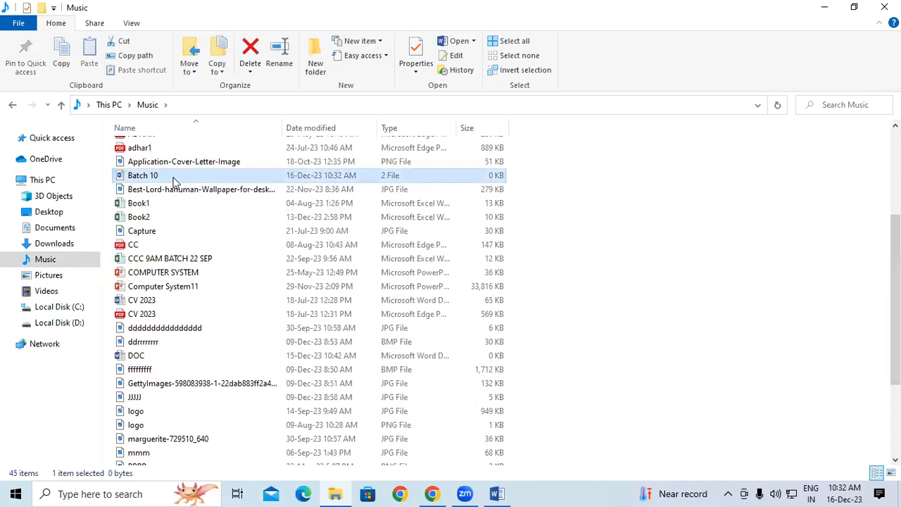
key("F2")
left_click(202, 179)
left_click(884, 7)
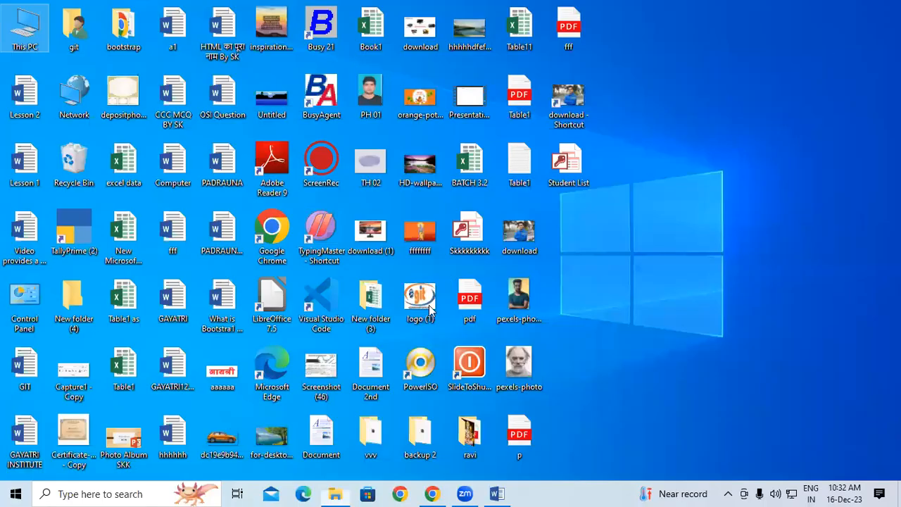
left_click(496, 493)
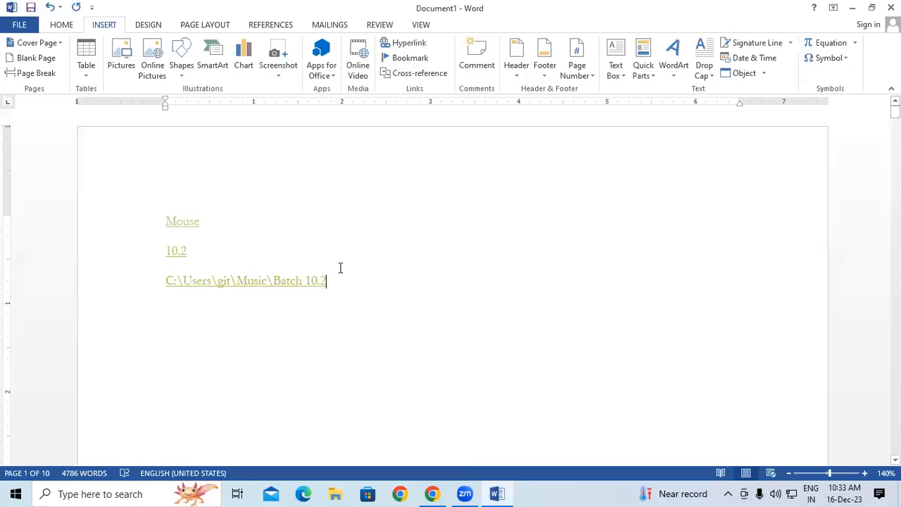
Insert a mailto link to a recently used e-mail address and move it onto its own line.
left_click(413, 45)
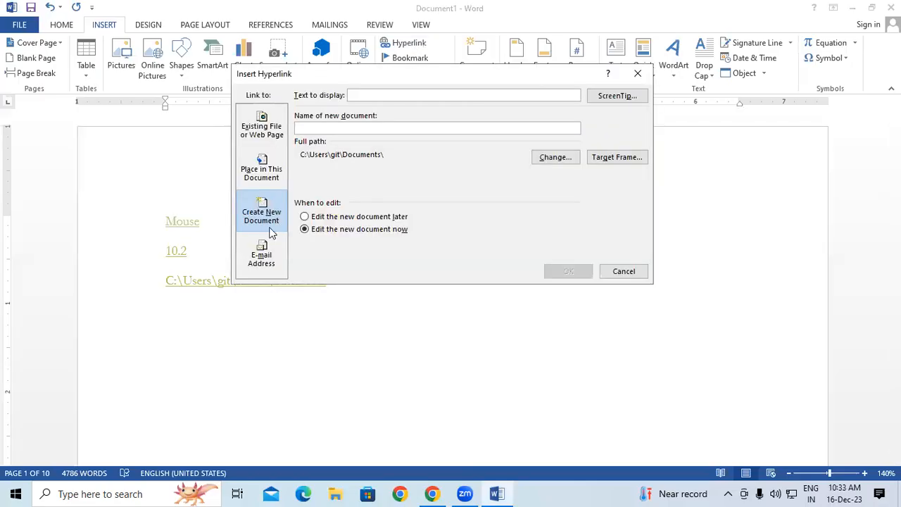
left_click(259, 258)
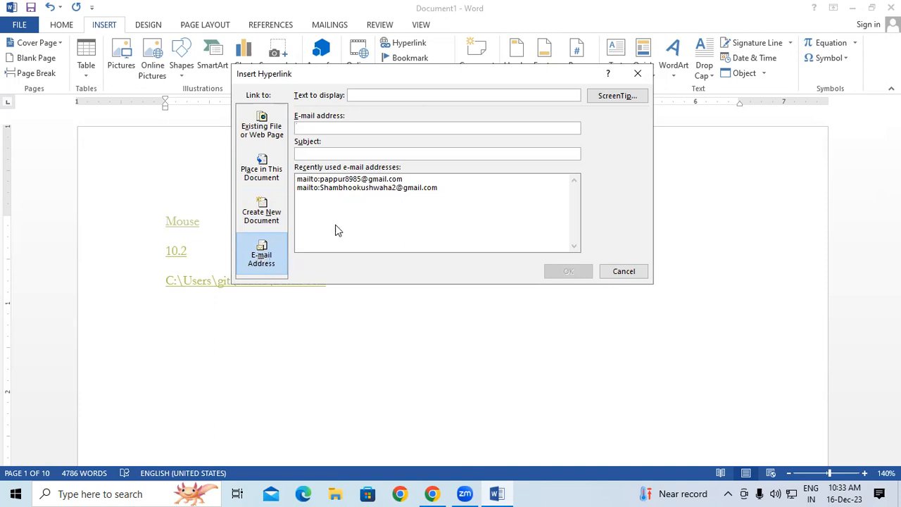
double_click(361, 188)
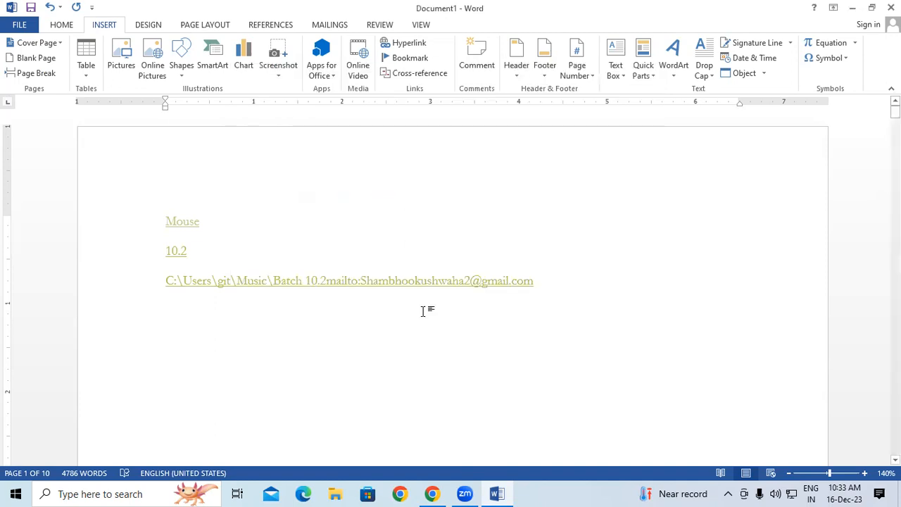
left_click(328, 280)
key("Return")
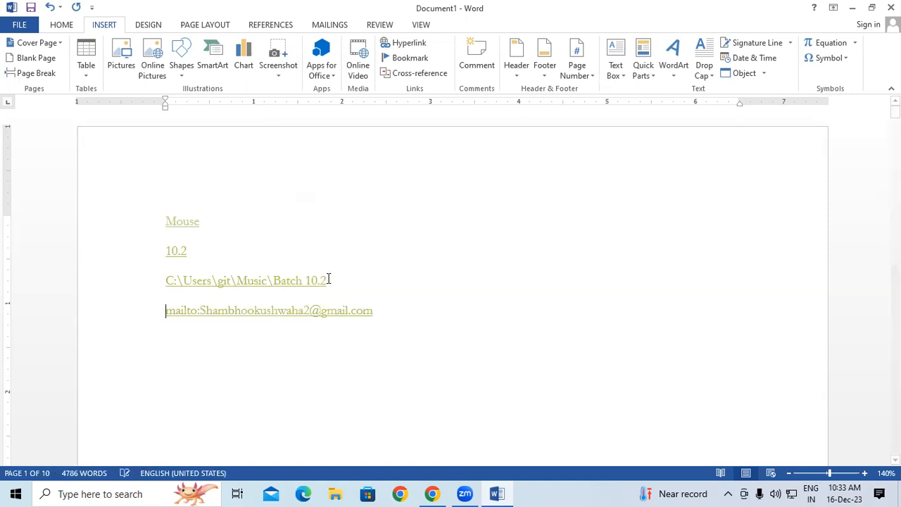
Follow the mailto link, then abandon the Google account setup and close the Mail app.
left_click(308, 314, "ctrl")
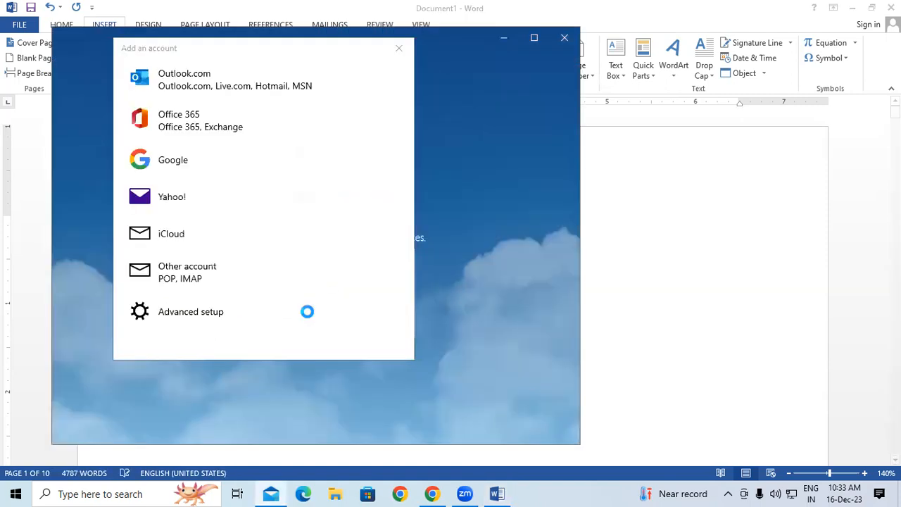
left_click(209, 163)
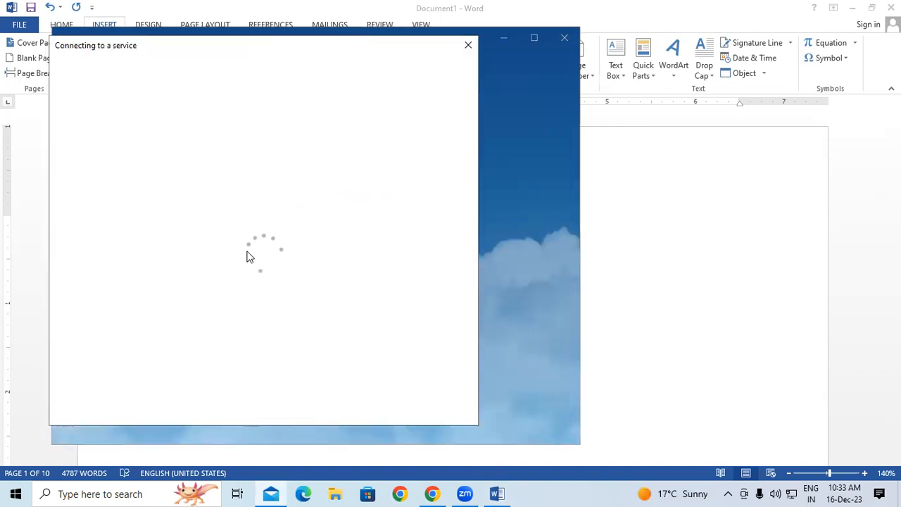
left_click(175, 272)
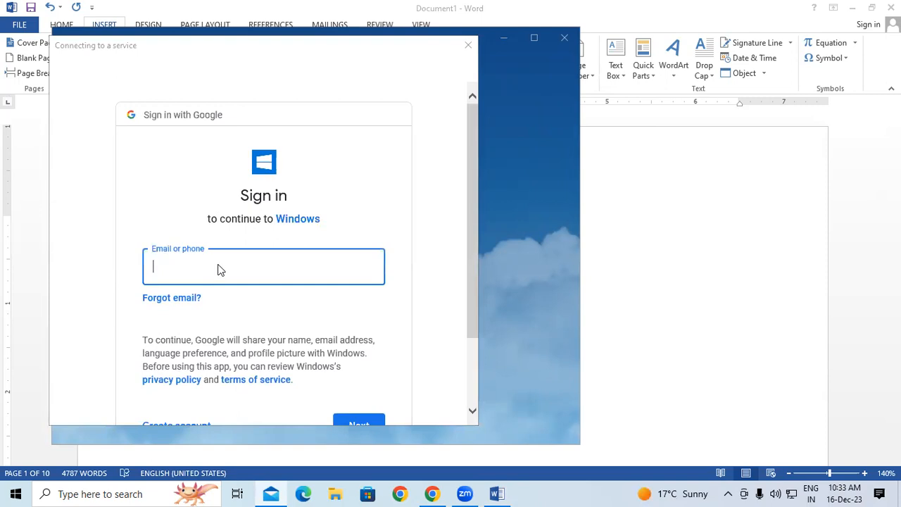
scroll(217, 269, "down", 2)
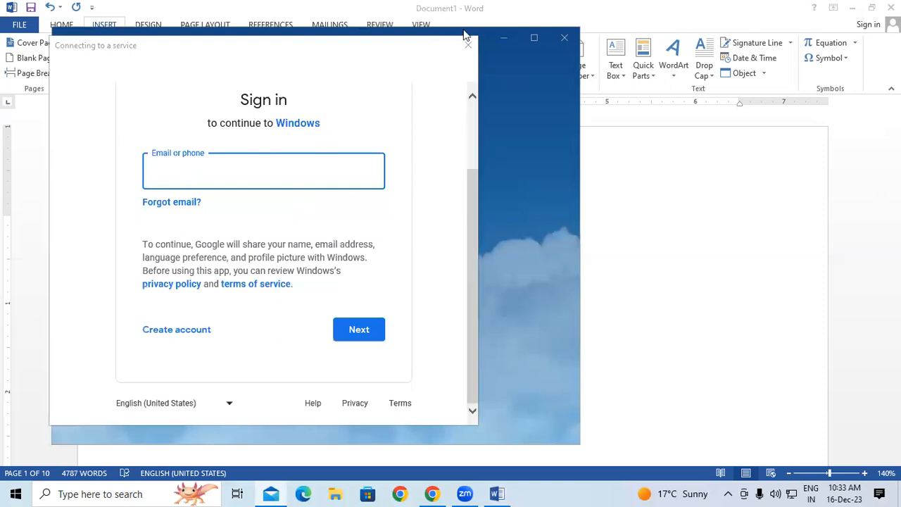
left_click(472, 54)
left_click(400, 47)
left_click(565, 38)
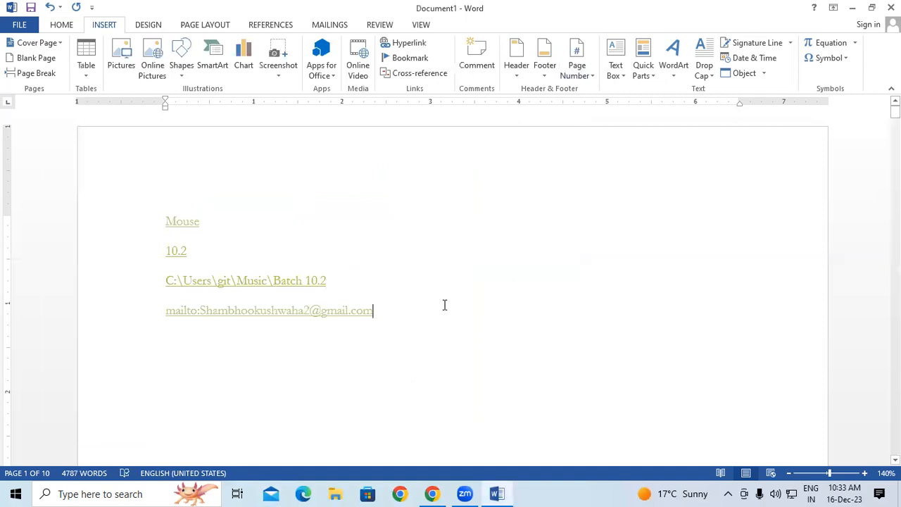
key("Return")
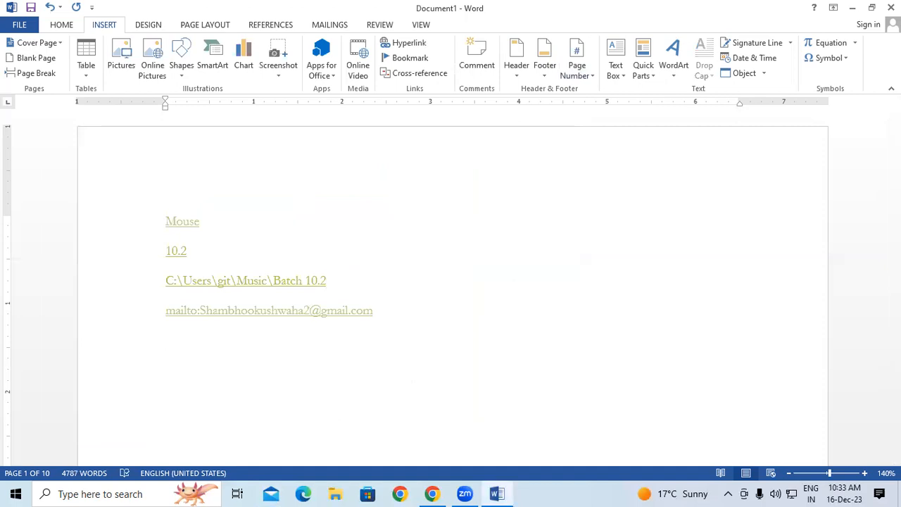
left_click(405, 43)
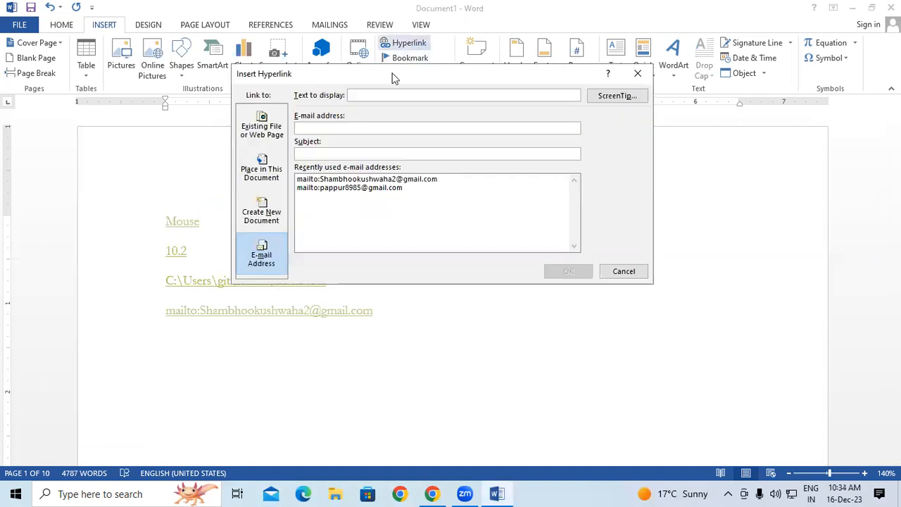
left_click(258, 133)
left_click(260, 171)
left_click(260, 215)
left_click(261, 256)
left_click(255, 182)
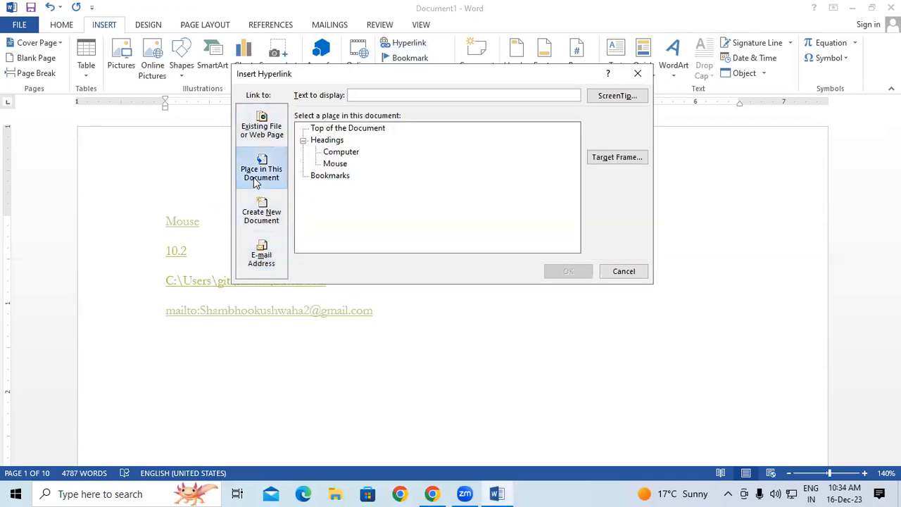
left_click(345, 177)
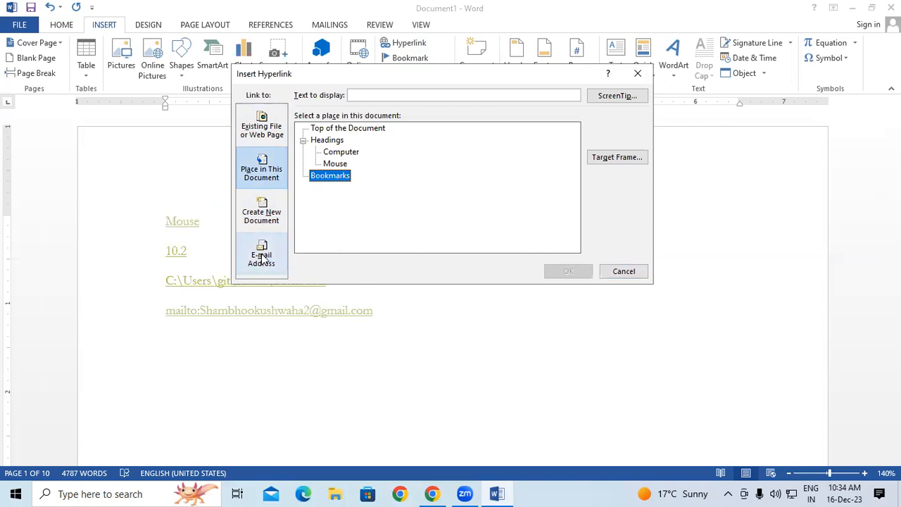
left_click(623, 272)
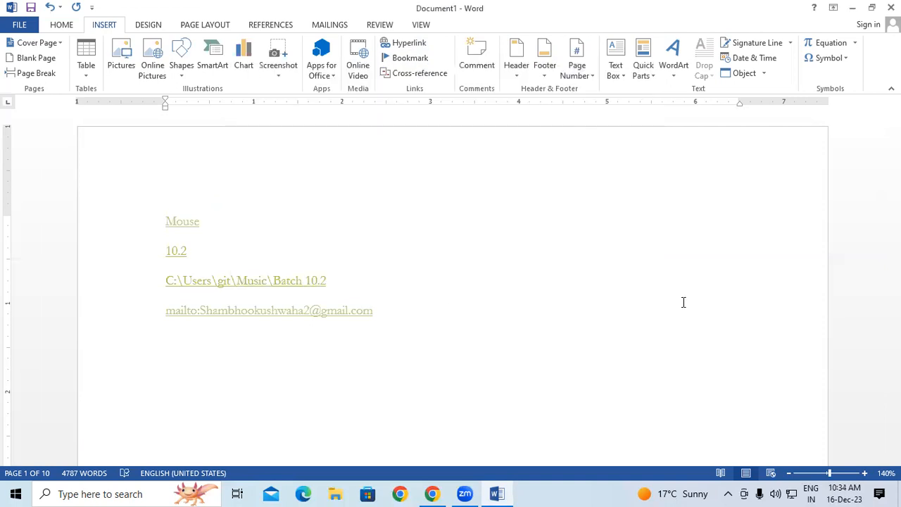
Bookmark the words 'Save time' as ggg.
left_click_drag(895, 111, 894, 167)
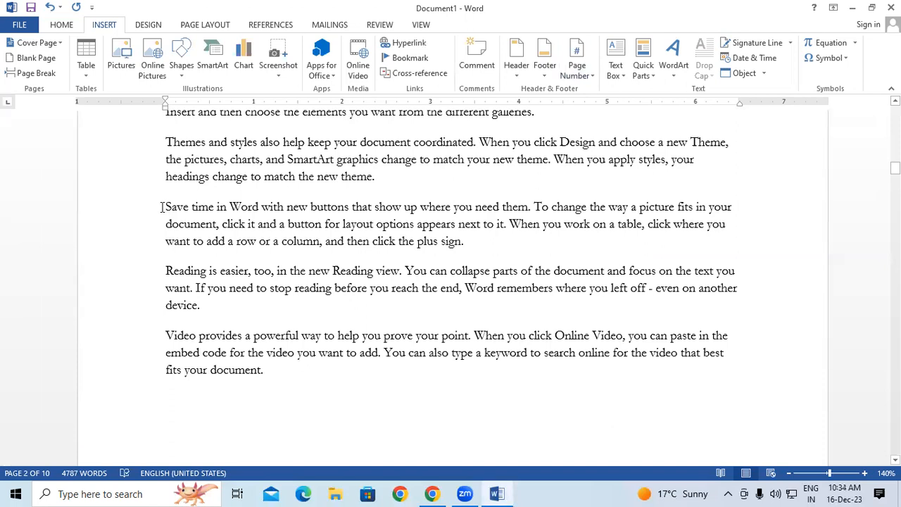
left_click_drag(181, 207, 202, 213)
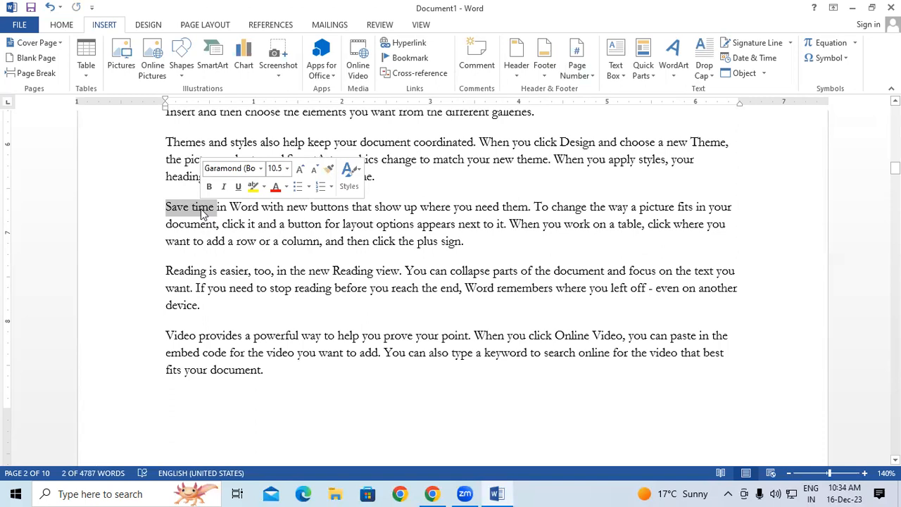
left_click(408, 61)
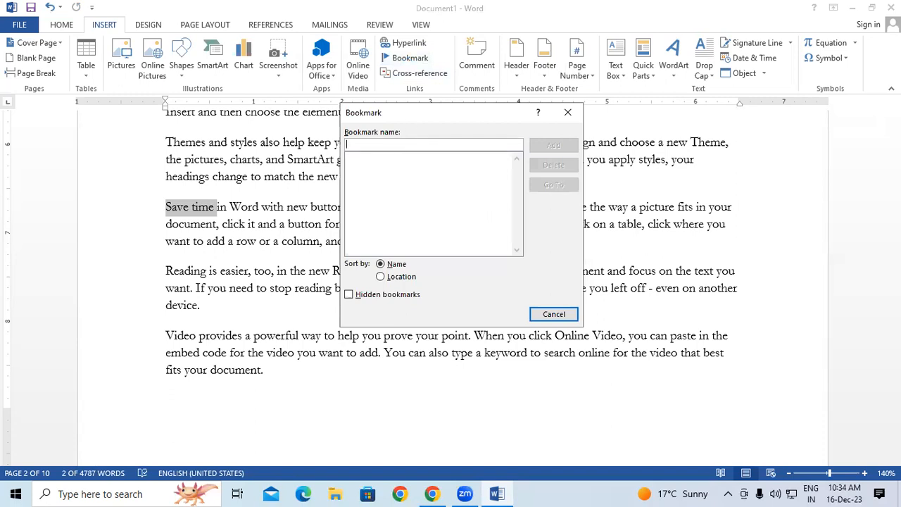
type("ggg")
left_click(560, 146)
Bookmark the words 'Reading is easier' as hhh.
scroll(187, 317, "down", 5)
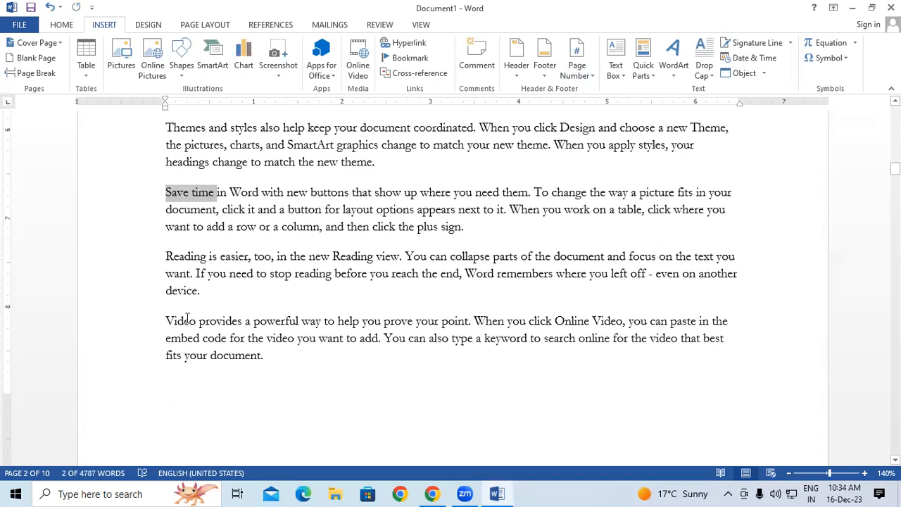
scroll(187, 317, "down", 4)
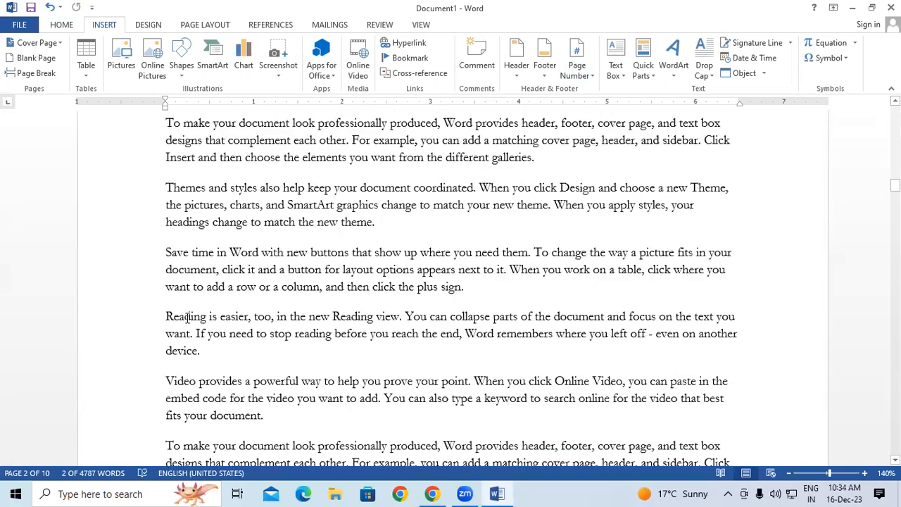
left_click_drag(166, 306, 248, 308)
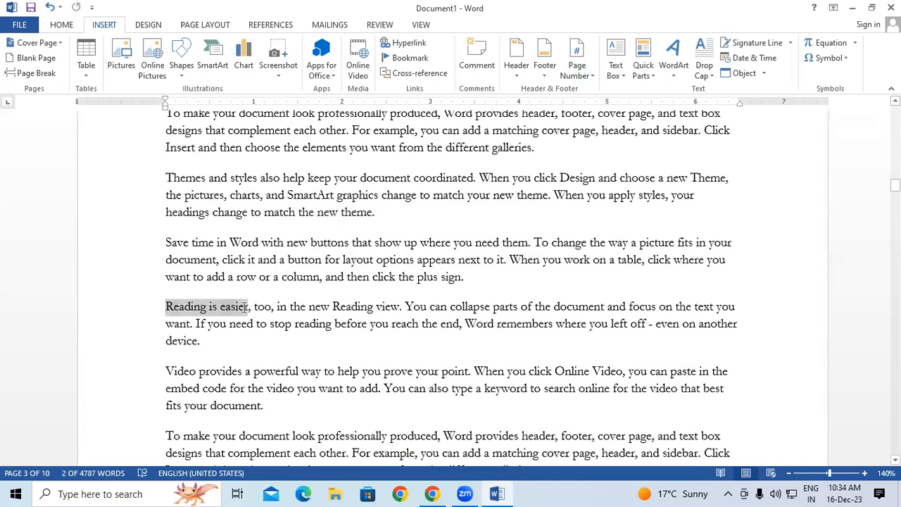
left_click(398, 59)
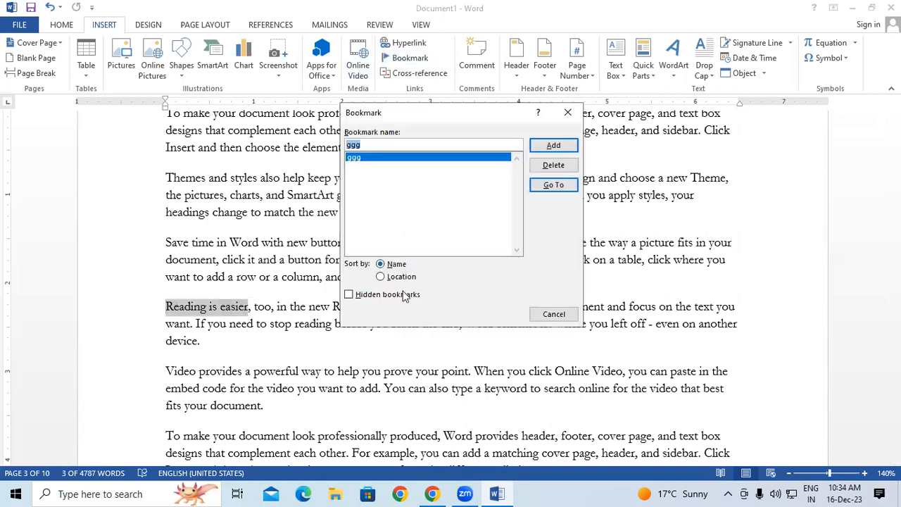
type("hhh")
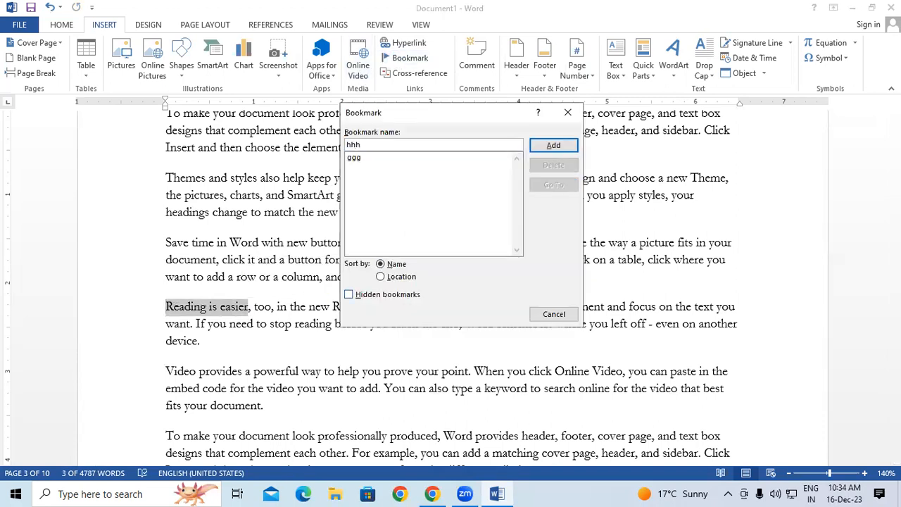
left_click(573, 144)
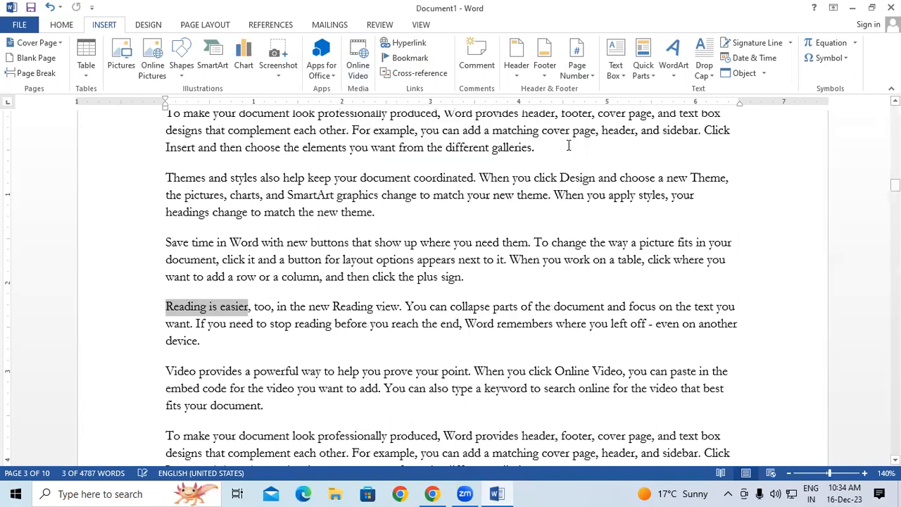
left_click(396, 250)
scroll(396, 250, "up", 10)
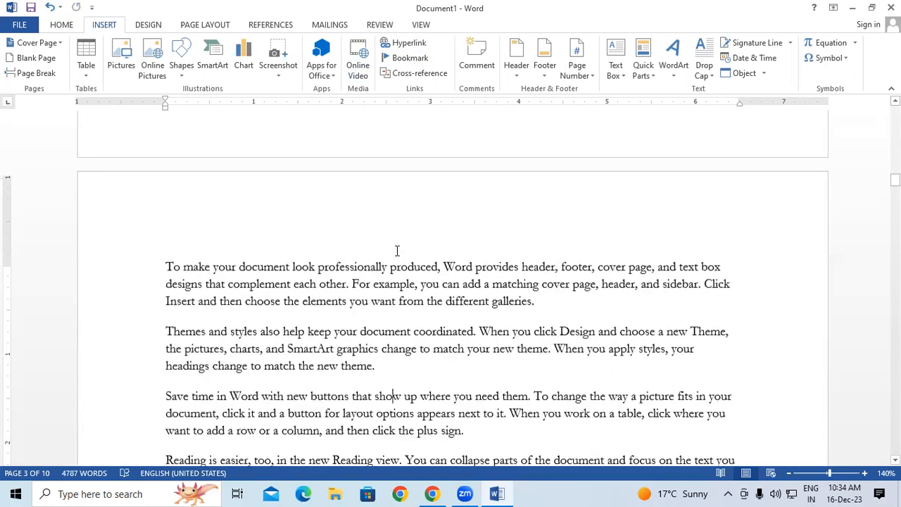
scroll(600, 261, "up", 8)
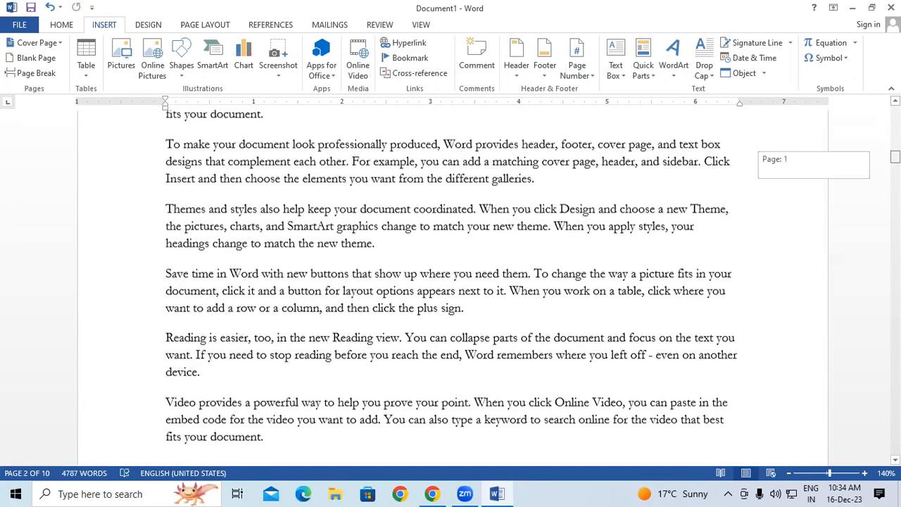
scroll(601, 261, "down", 1)
On a new line below the Batch 10.2 path, add an 'hhh' link to bookmark hhh and follow it.
left_click(598, 261)
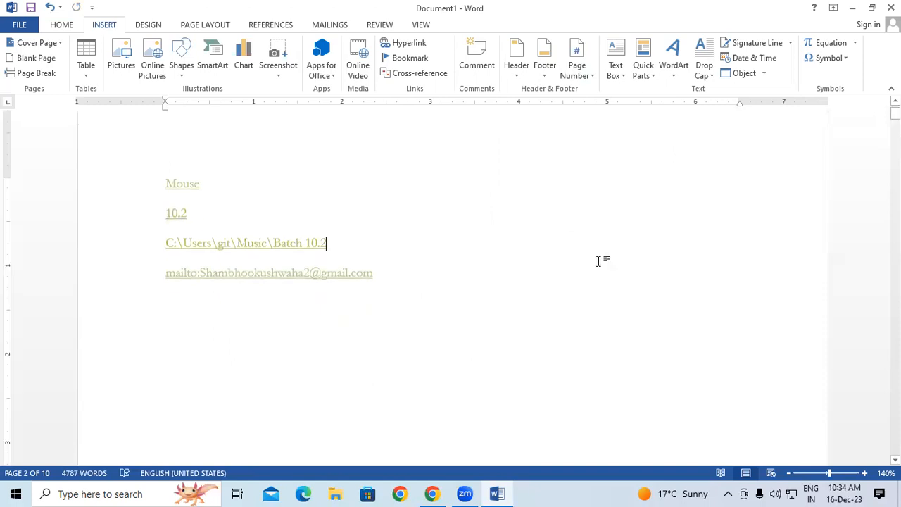
key("Return")
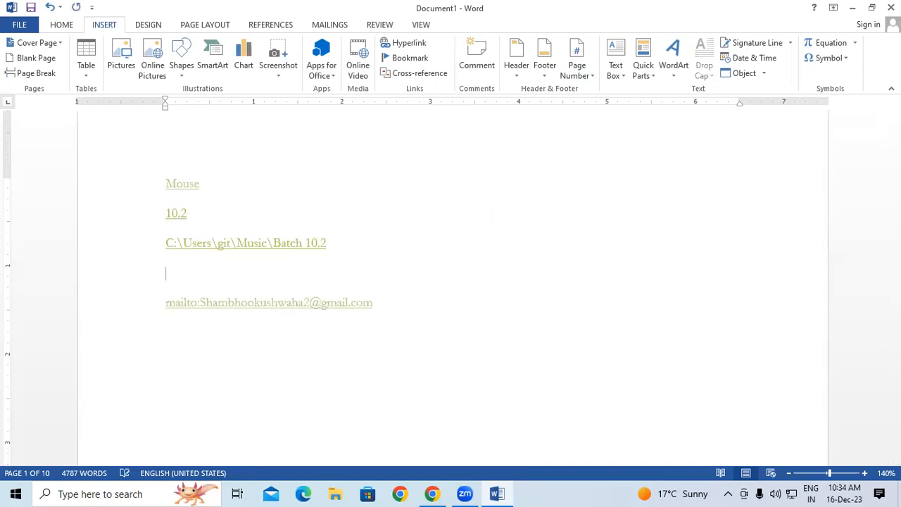
left_click(408, 43)
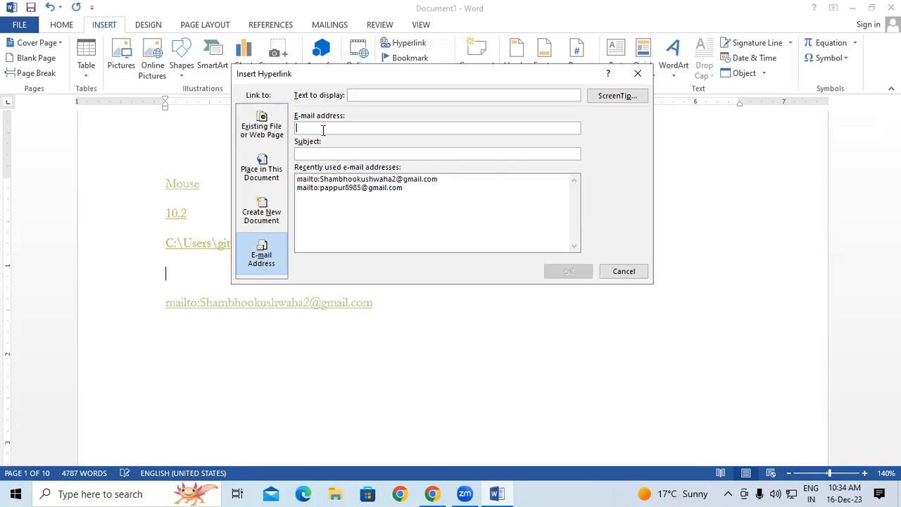
left_click(269, 175)
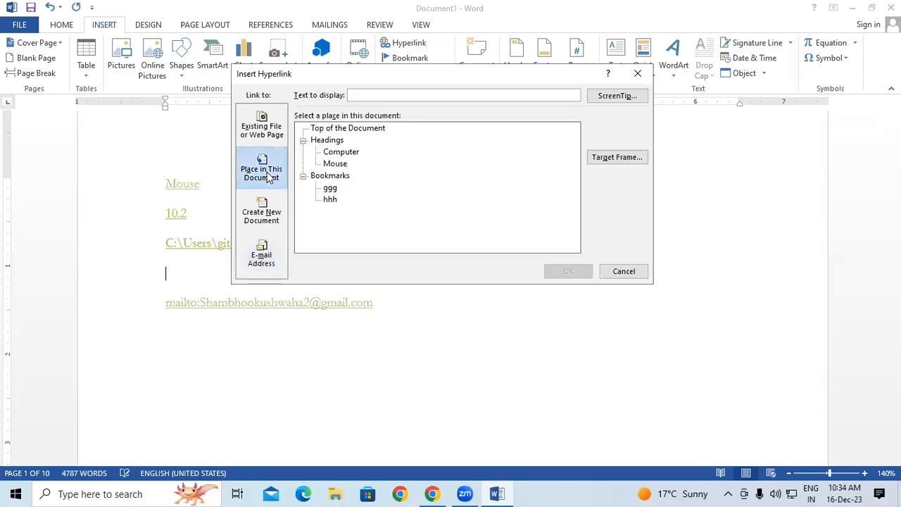
left_click(329, 189)
left_click(331, 200)
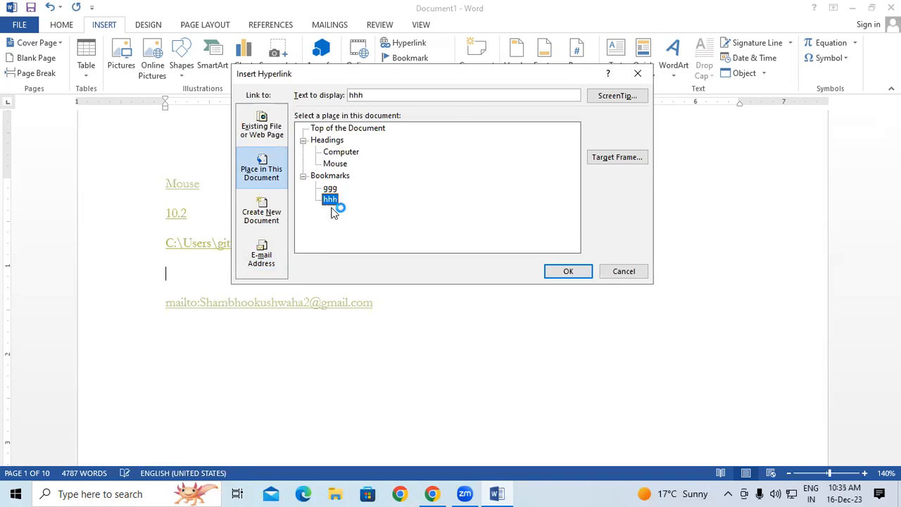
left_click(570, 272)
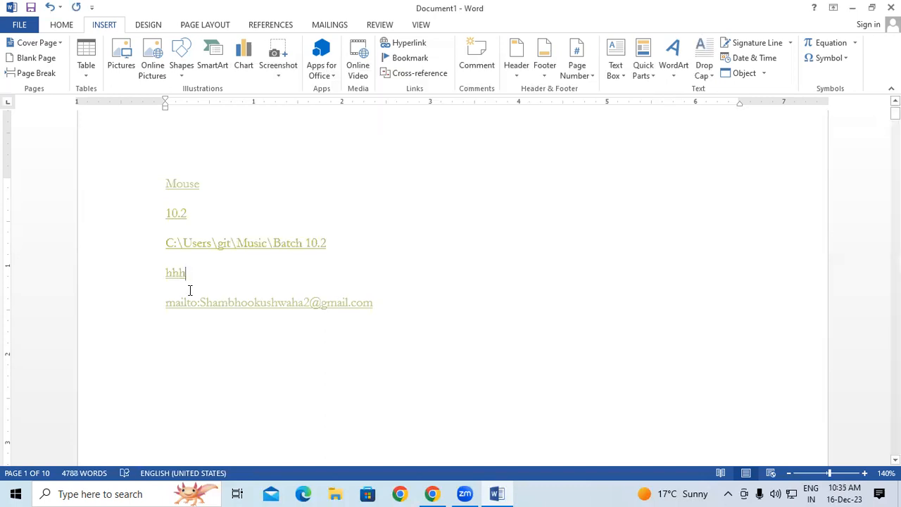
left_click(168, 272)
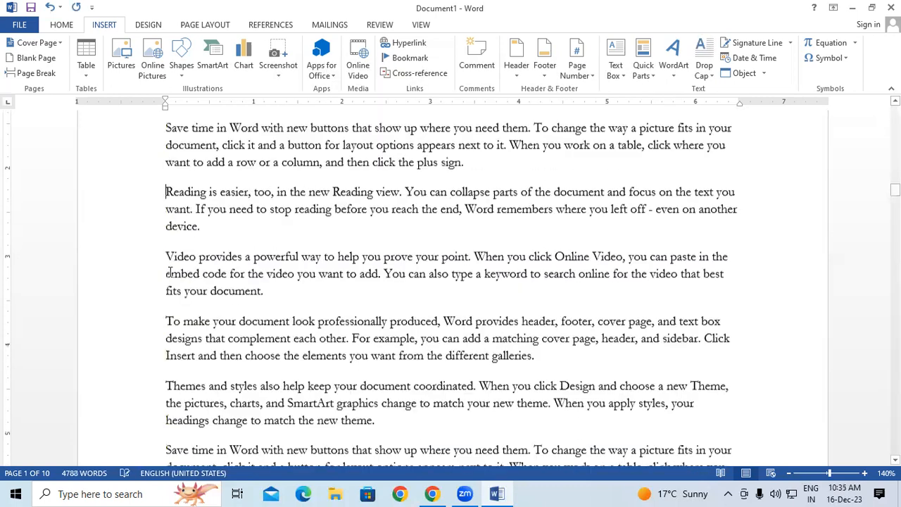
Select 'Reading is easier' twice to confirm it is the hhh link's target.
left_click_drag(166, 187, 246, 188)
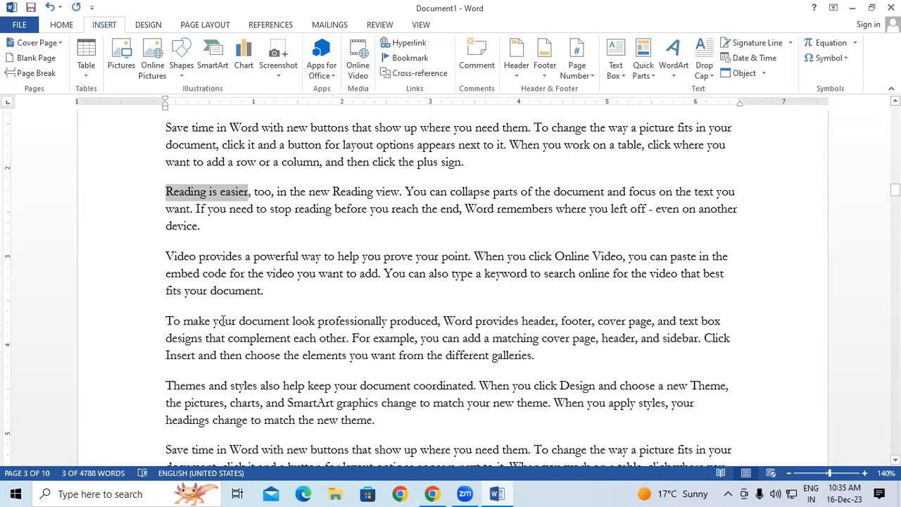
left_click(285, 252)
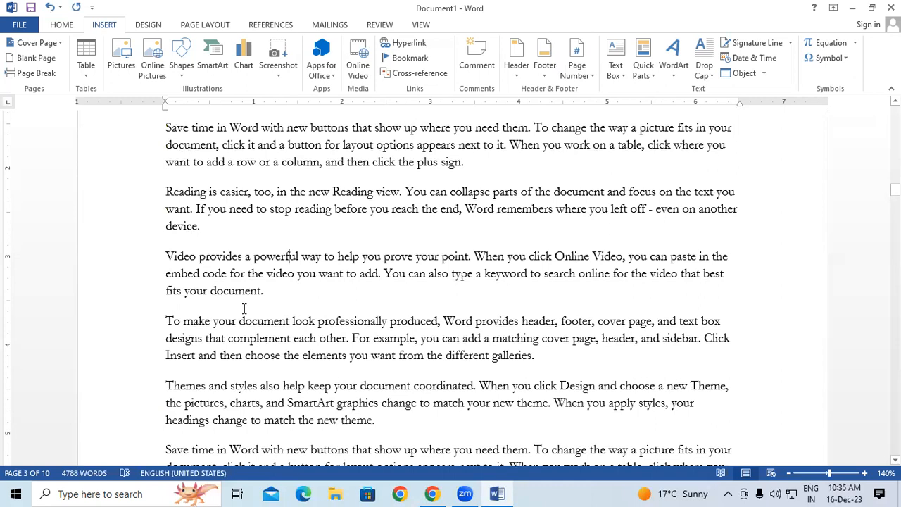
scroll(244, 308, "up", 2)
left_click_drag(167, 265, 249, 263)
left_click(375, 185)
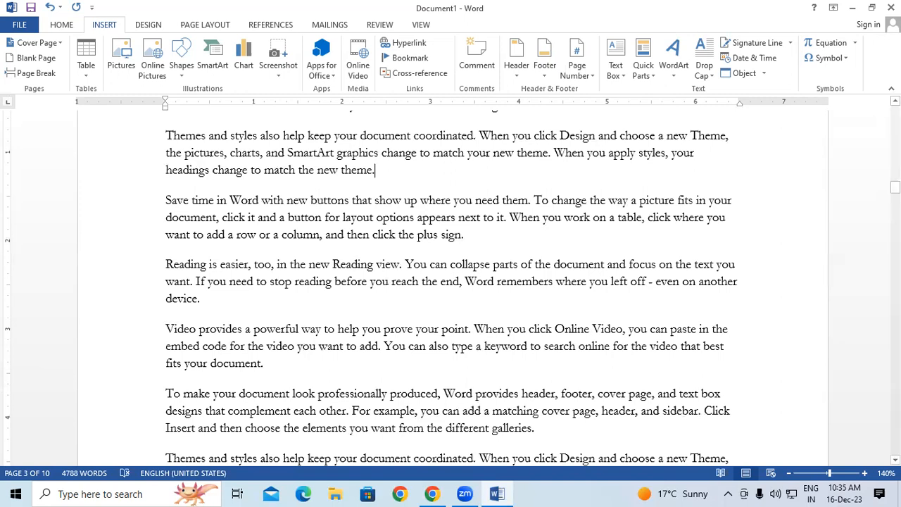
Back on page 1, add an empty line after the hhh link.
left_click_drag(895, 188, 895, 116)
left_click(237, 193)
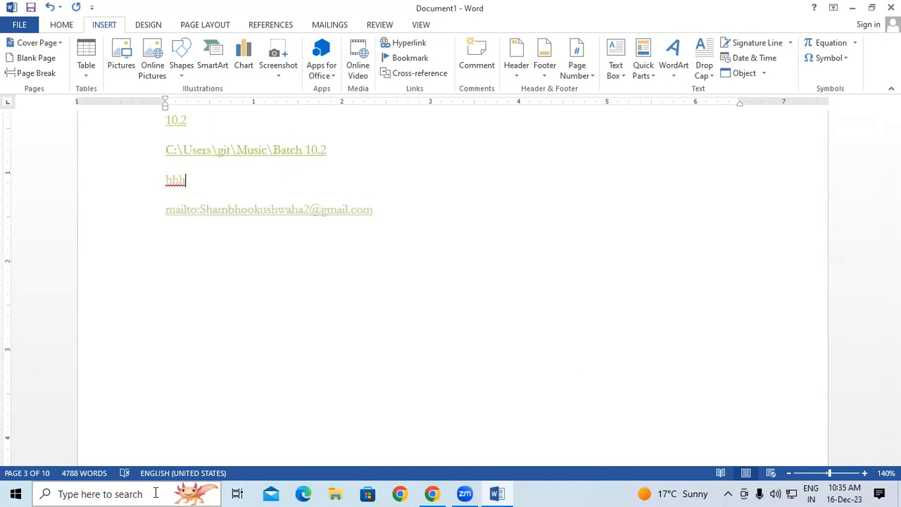
key("Return")
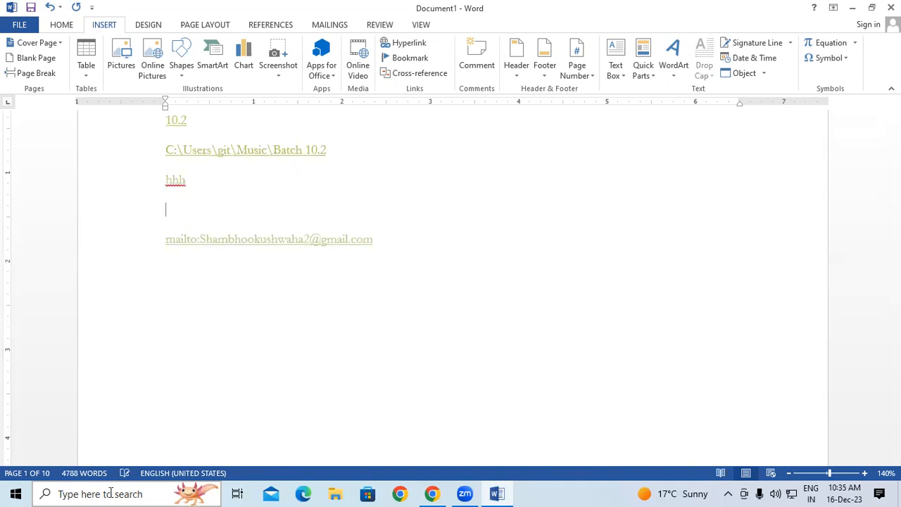
left_click(409, 43)
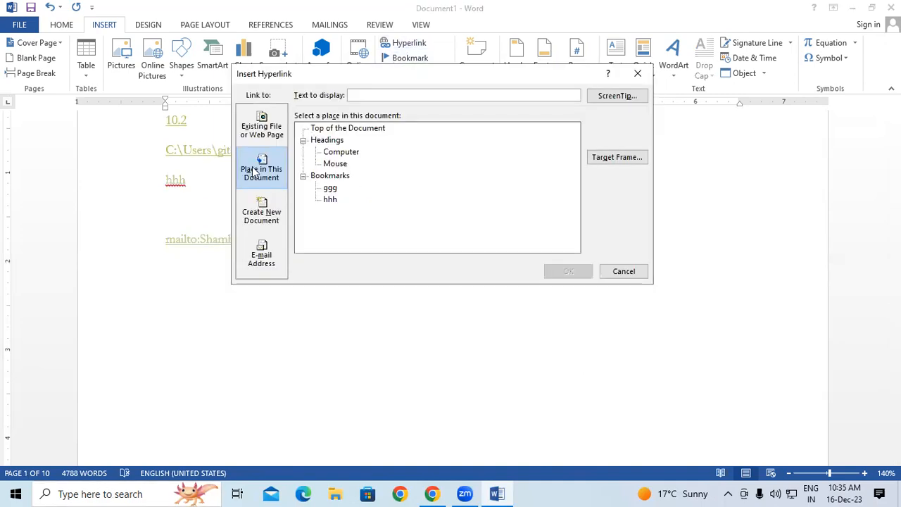
left_click(334, 189)
left_click(556, 270)
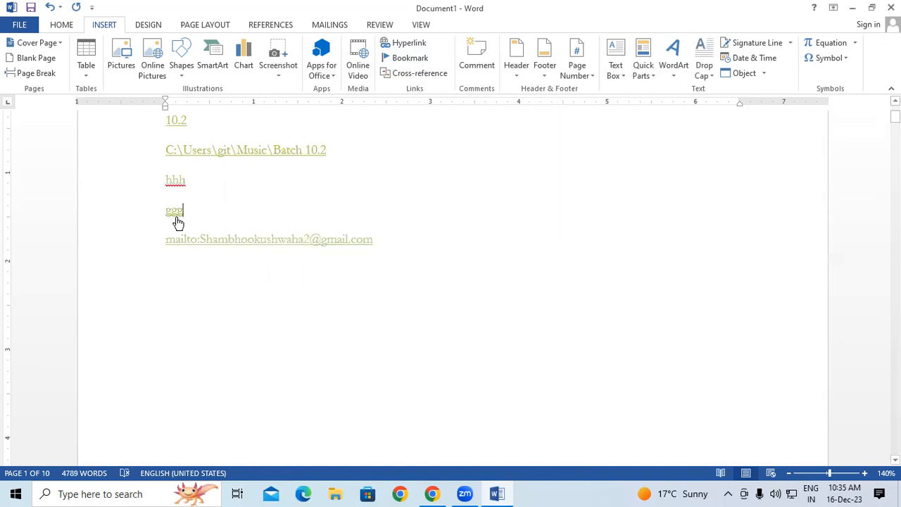
left_click(175, 211, "ctrl")
left_click_drag(166, 191, 220, 192)
left_click(204, 290)
scroll(326, 317, "up", 5)
scroll(326, 317, "up", 12)
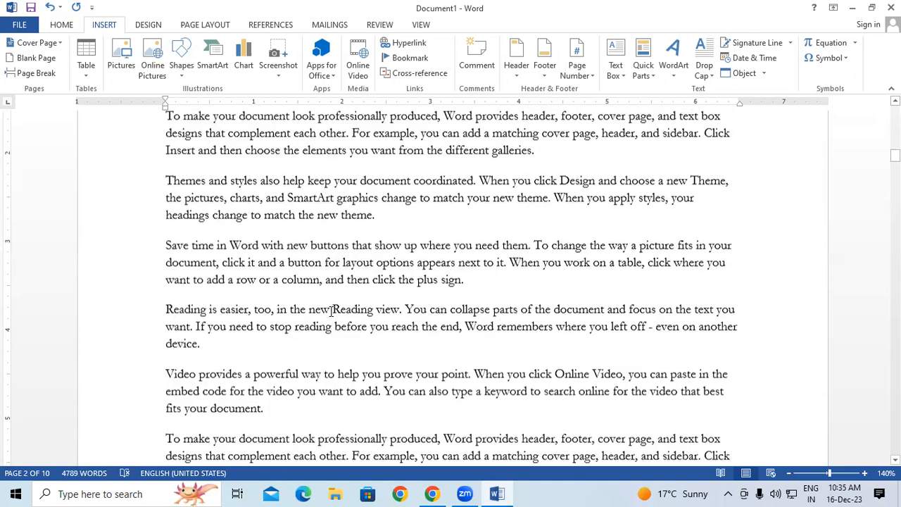
scroll(314, 185, "up", 6)
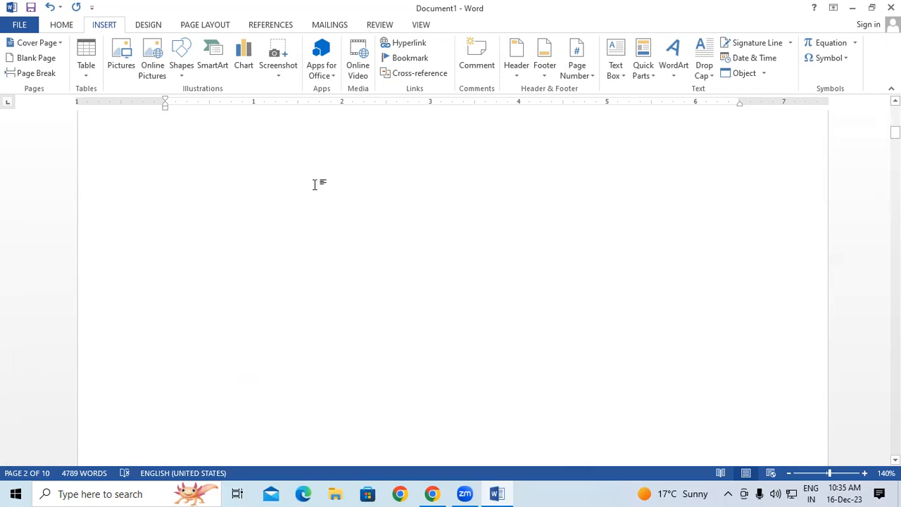
Jump to the ggg bookmark at 'Save time' from the Bookmark dialog.
left_click(409, 57)
left_click_drag(386, 267, 402, 92)
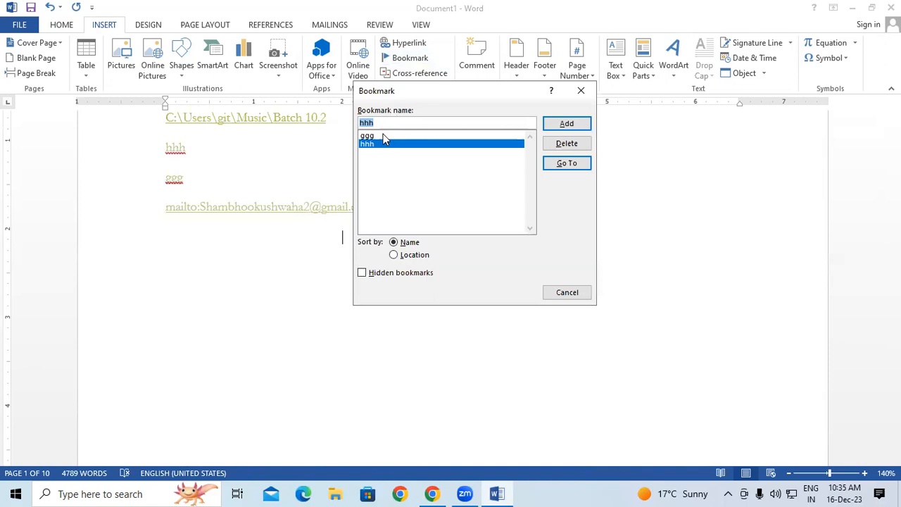
left_click(376, 136)
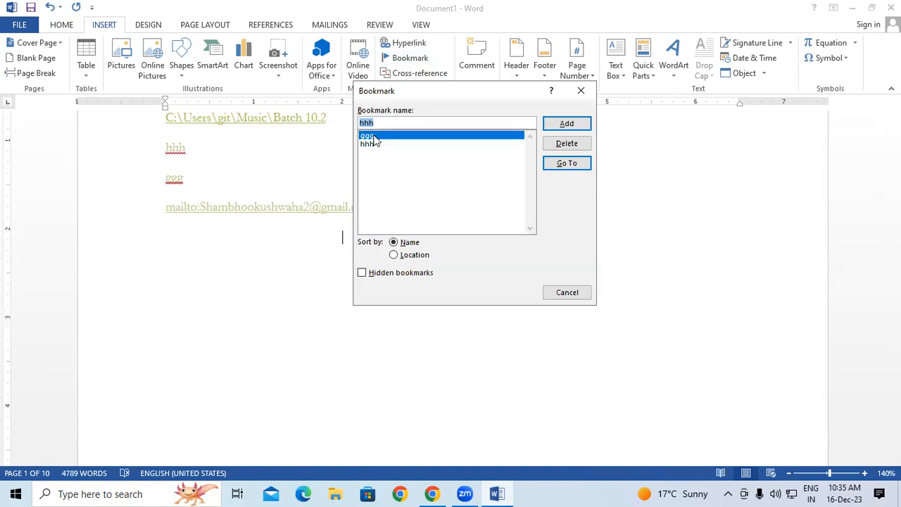
left_click(573, 166)
left_click(580, 92)
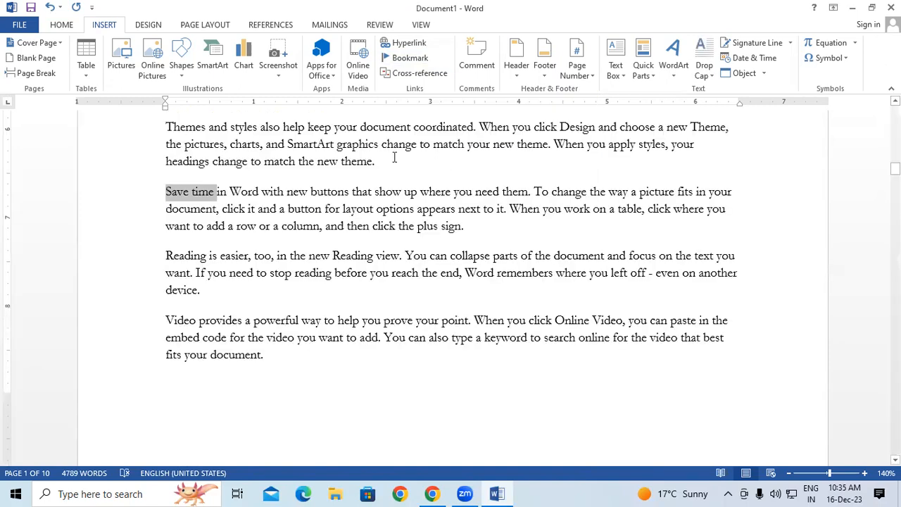
Jump to the hhh bookmark at 'Reading is easier' from the Bookmark dialog.
left_click(236, 209)
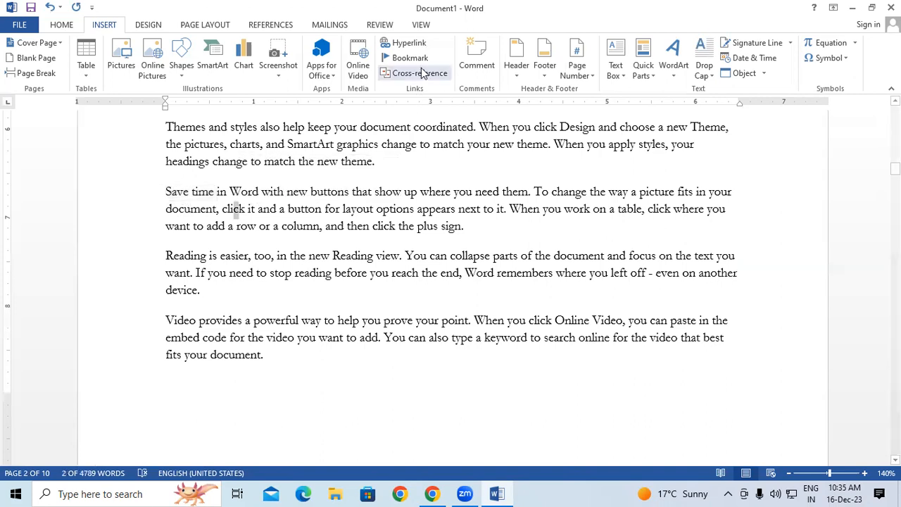
left_click(401, 58)
left_click(370, 144)
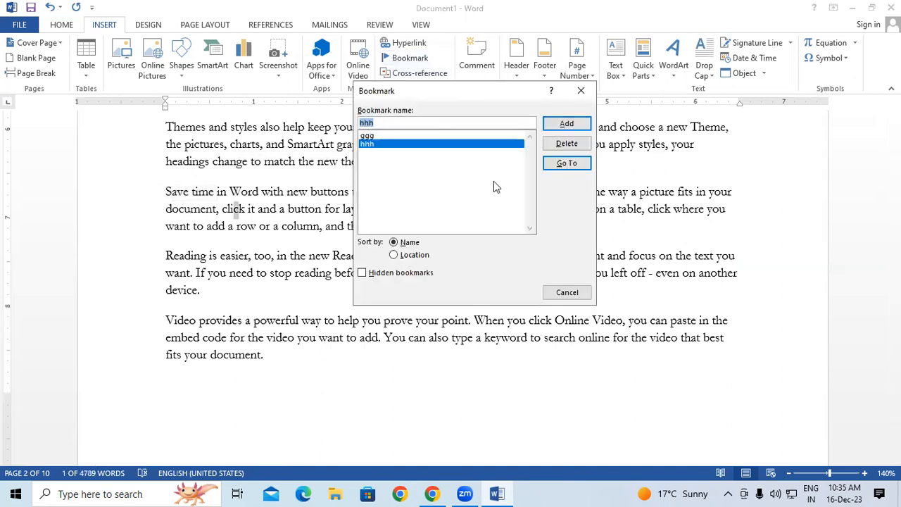
left_click(556, 165)
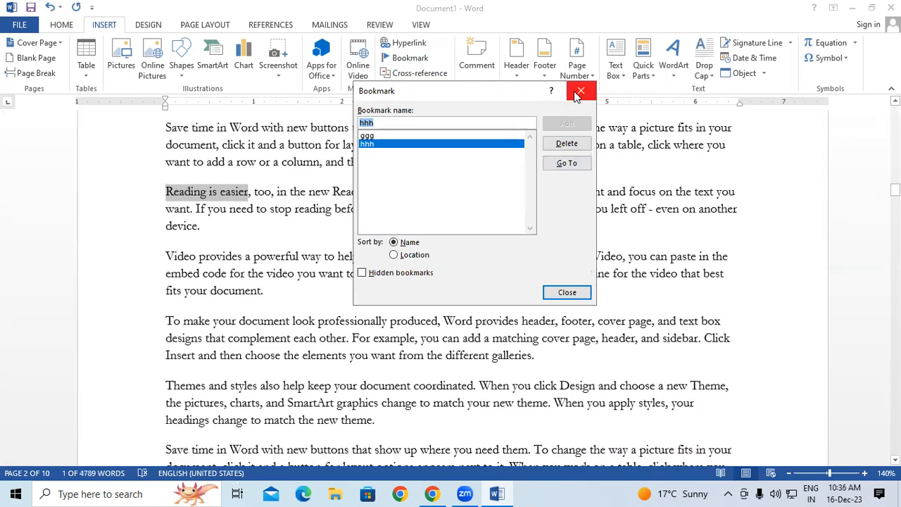
left_click(579, 92)
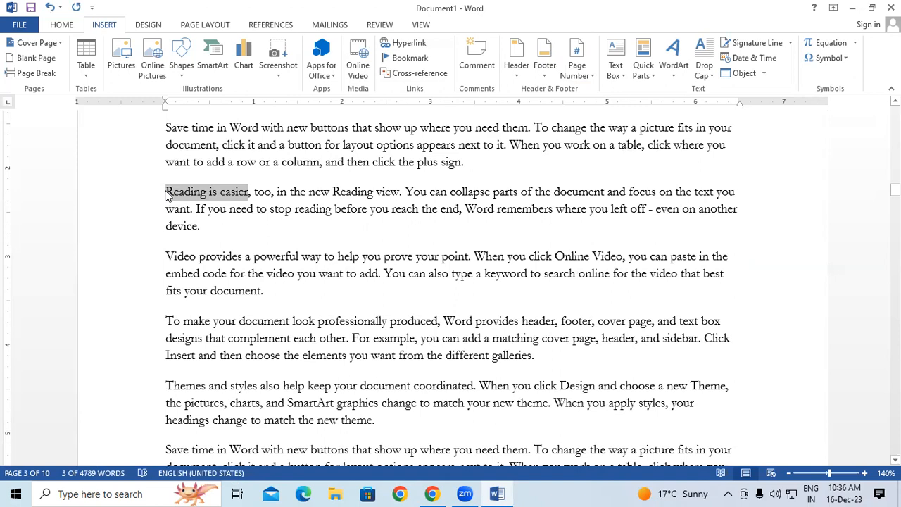
Insert a Heading cross-reference to 'Mouse' right after 'device.'.
left_click(461, 227)
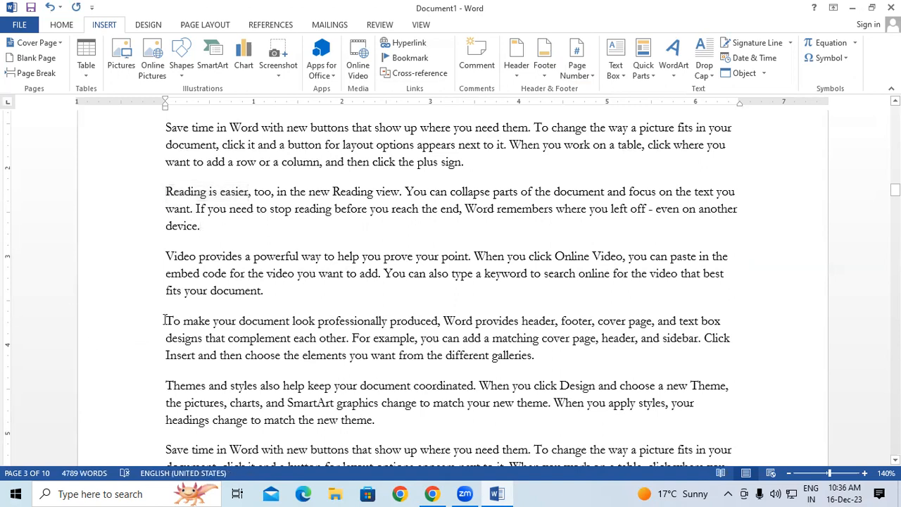
scroll(315, 223, "down", 1)
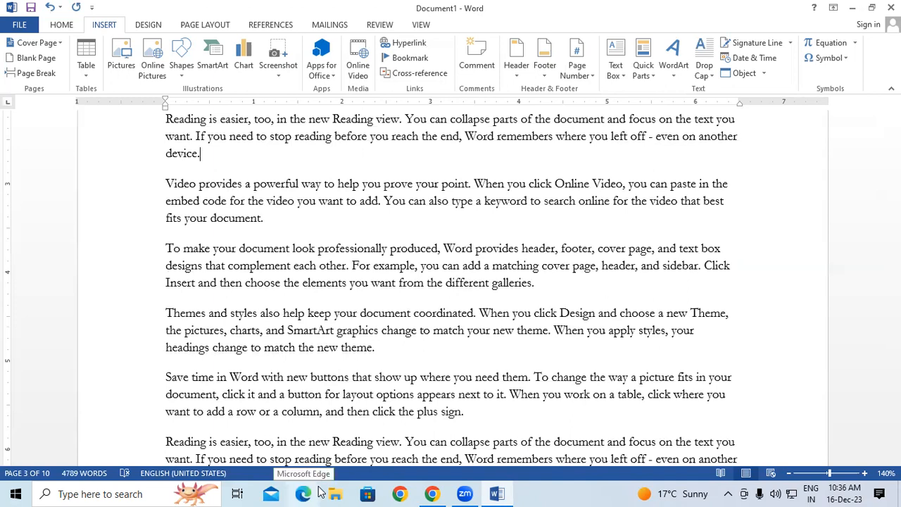
left_click(416, 75)
left_click(386, 123)
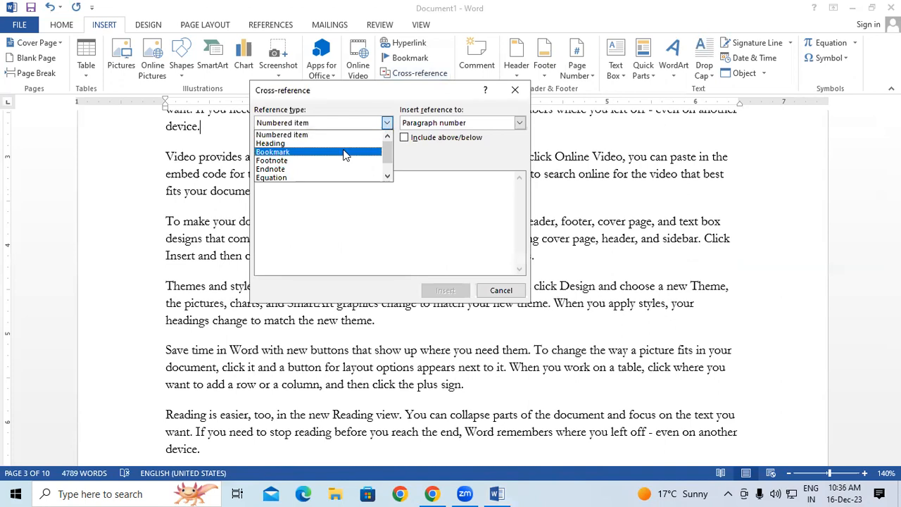
left_click(273, 152)
left_click(285, 185)
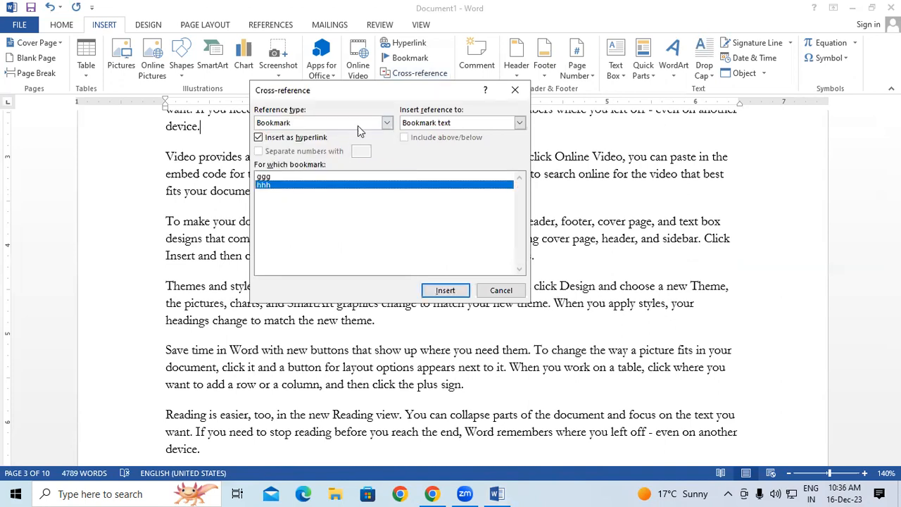
left_click(386, 123)
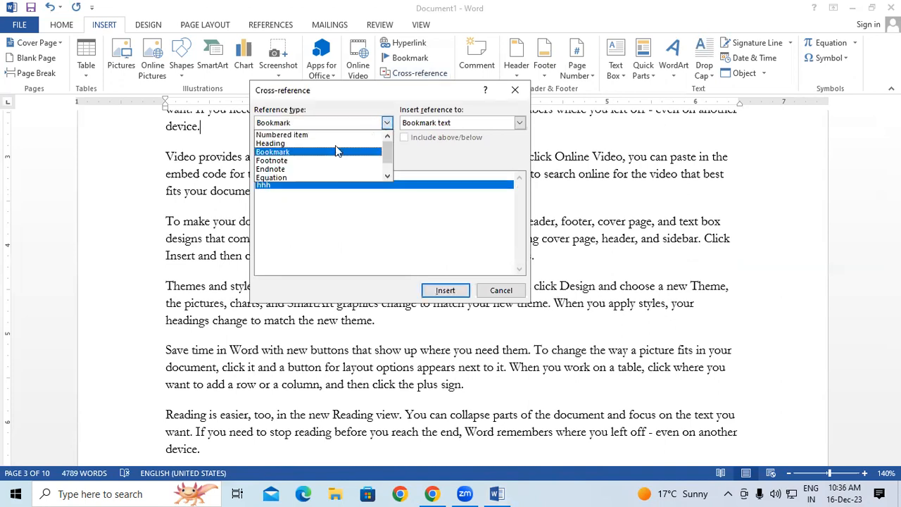
left_click(295, 145)
left_click(301, 185)
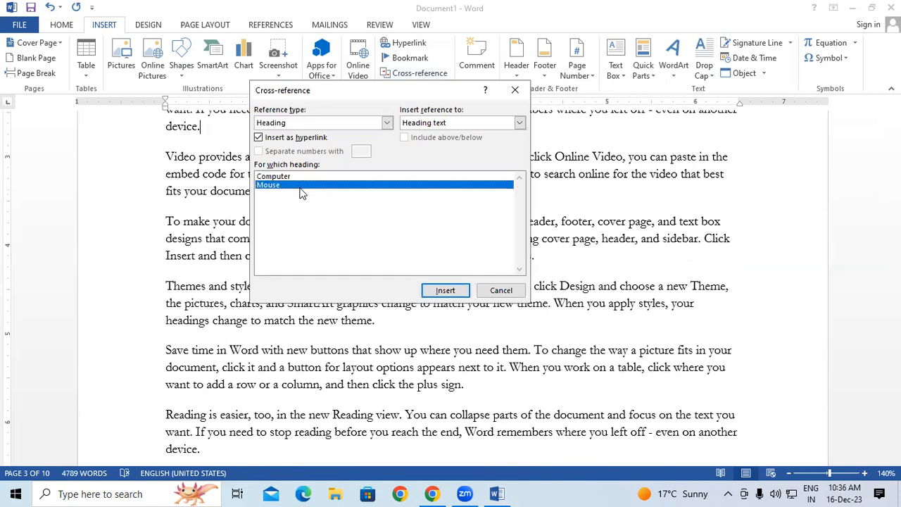
left_click(434, 289)
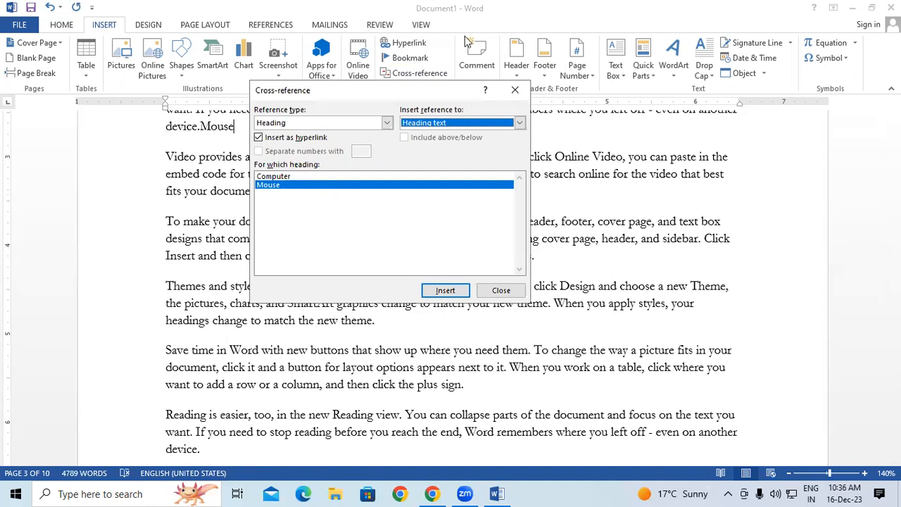
Work around the Cross-reference dialog, then close it.
left_click(599, 421)
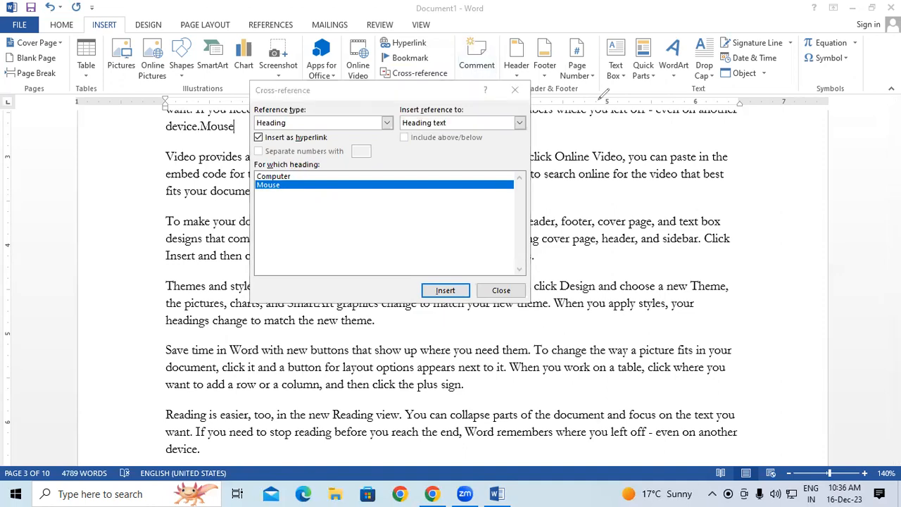
left_click_drag(625, 106, 626, 134)
mouse_move(648, 112)
left_mouse_down()
mouse_move(666, 110)
mouse_move(605, 137)
mouse_move(620, 99)
left_mouse_up()
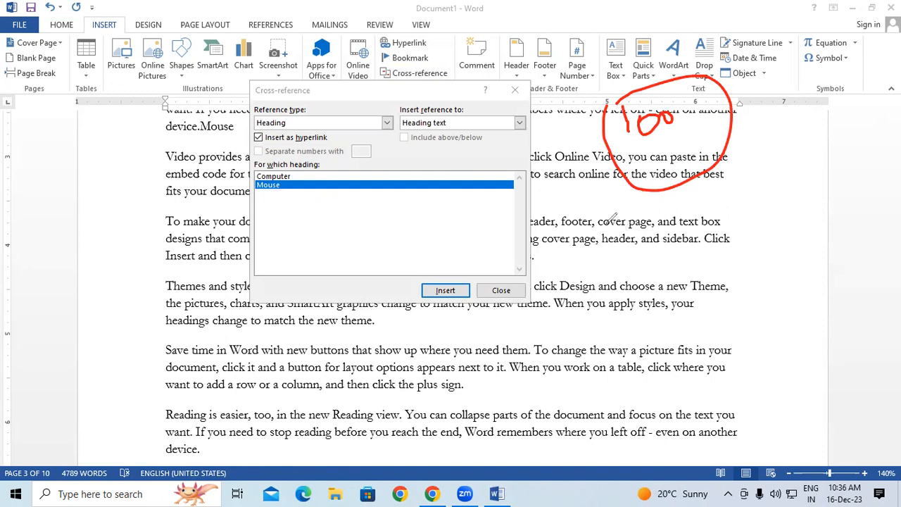
mouse_move(602, 216)
left_mouse_down()
mouse_move(603, 246)
mouse_move(711, 215)
mouse_move(681, 226)
left_mouse_up()
mouse_move(690, 179)
left_mouse_down()
mouse_move(728, 232)
mouse_move(686, 194)
left_mouse_up()
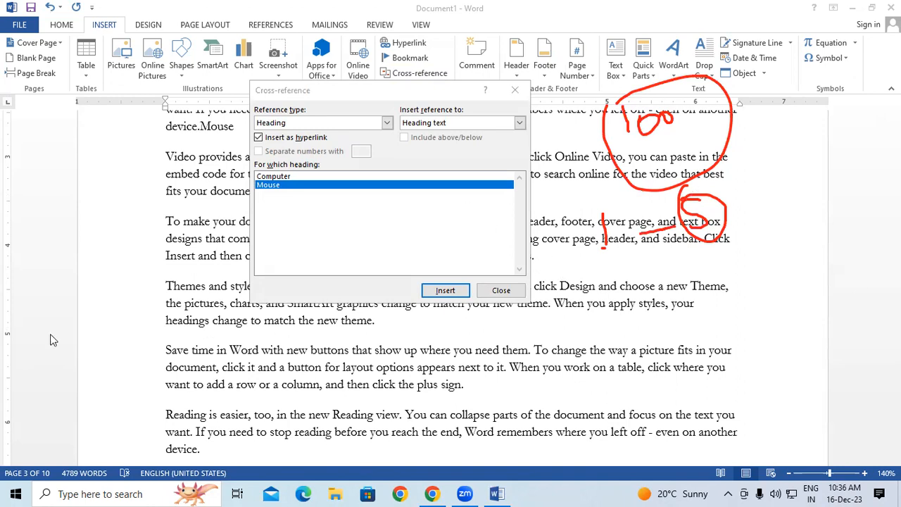
left_click(501, 290)
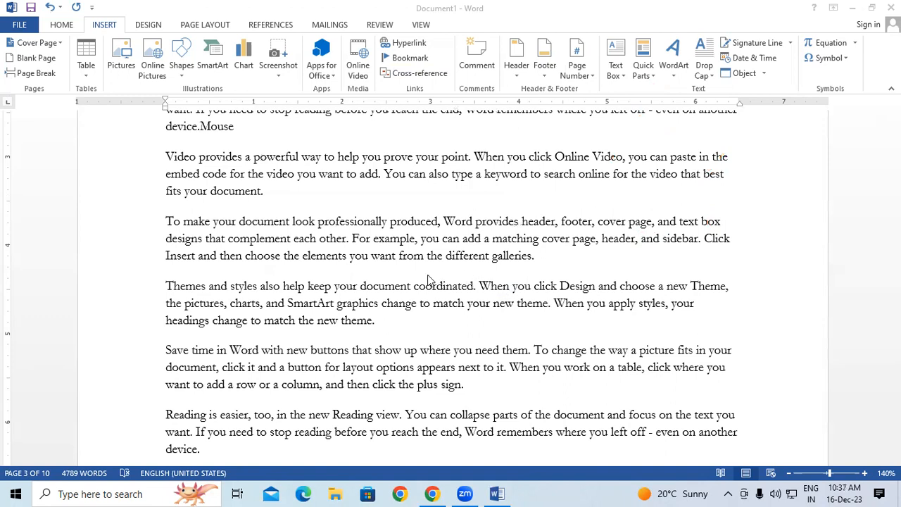
Add a bookmark named First_Day on the words 'Video provides'.
scroll(427, 279, "up", 2)
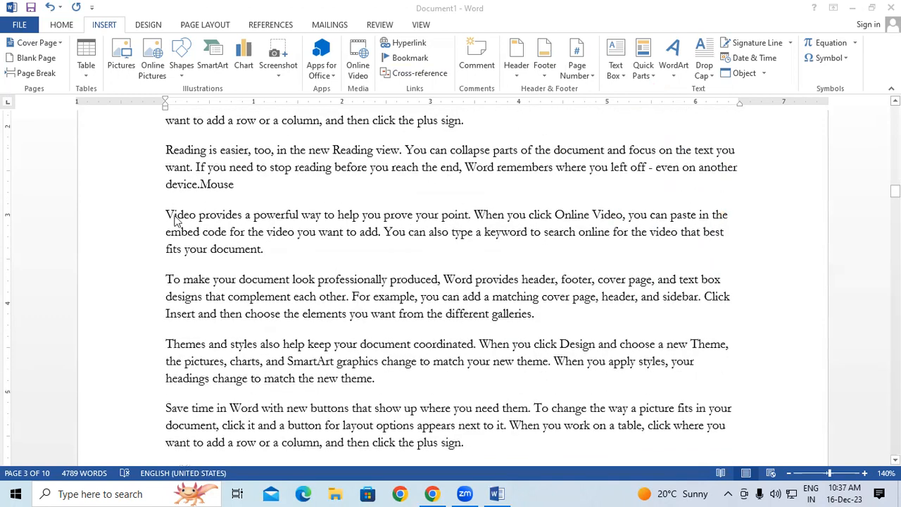
left_click_drag(166, 215, 243, 215)
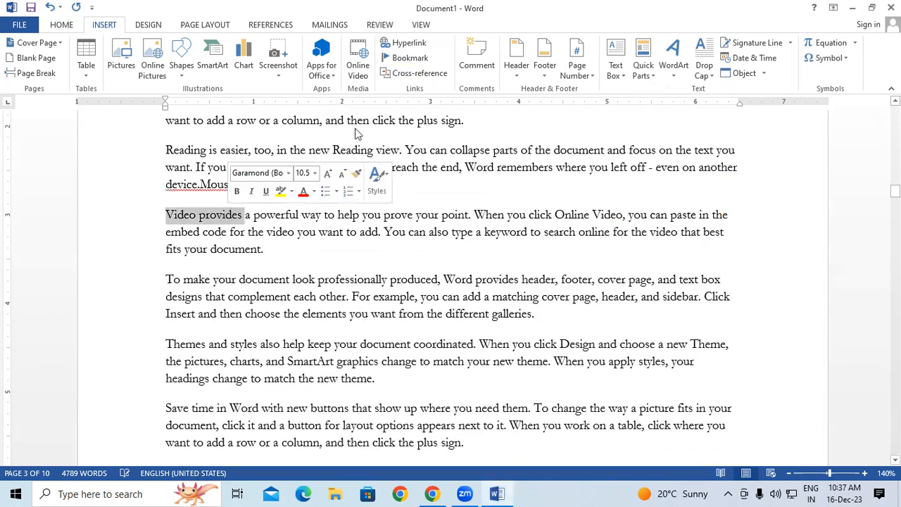
left_click(413, 62)
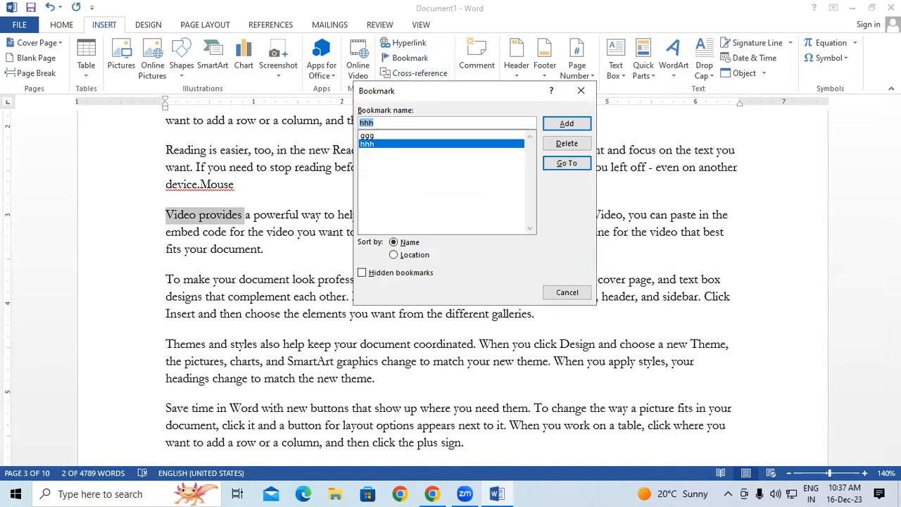
type("First_Day")
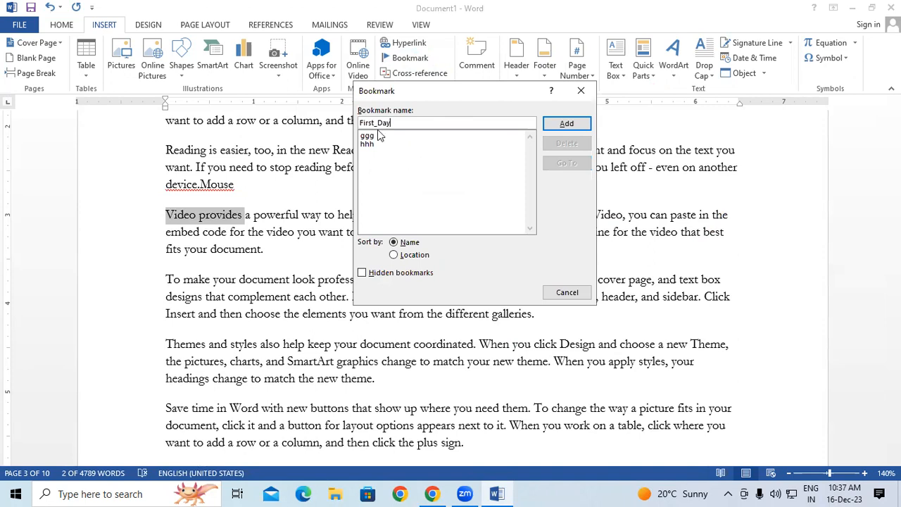
left_click(577, 124)
left_click(300, 231)
Add a bookmark named Second_day on the words 'To make your'.
scroll(300, 231, "down", 10)
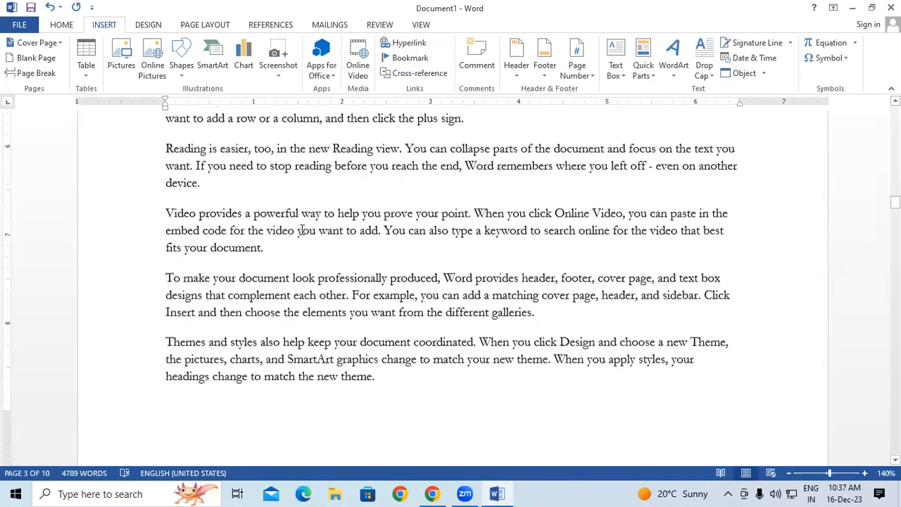
scroll(301, 232, "down", 3)
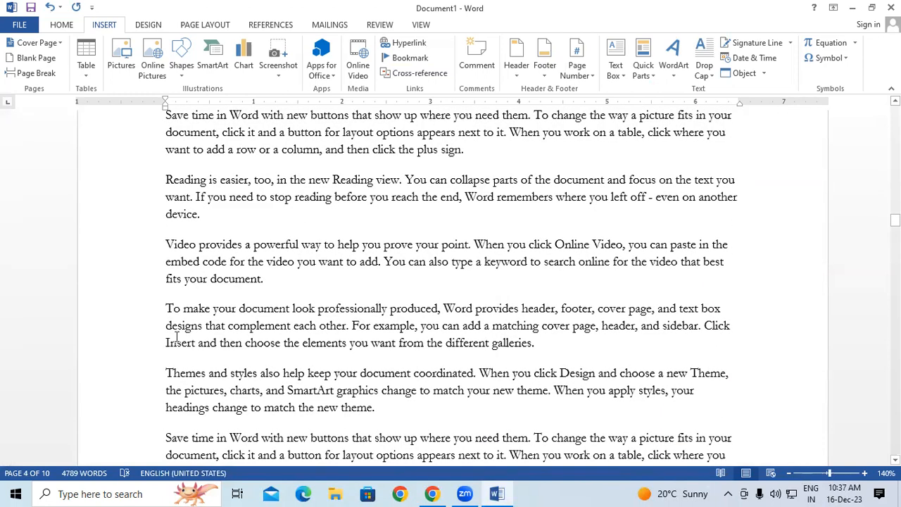
left_click_drag(164, 309, 238, 309)
left_click(410, 57)
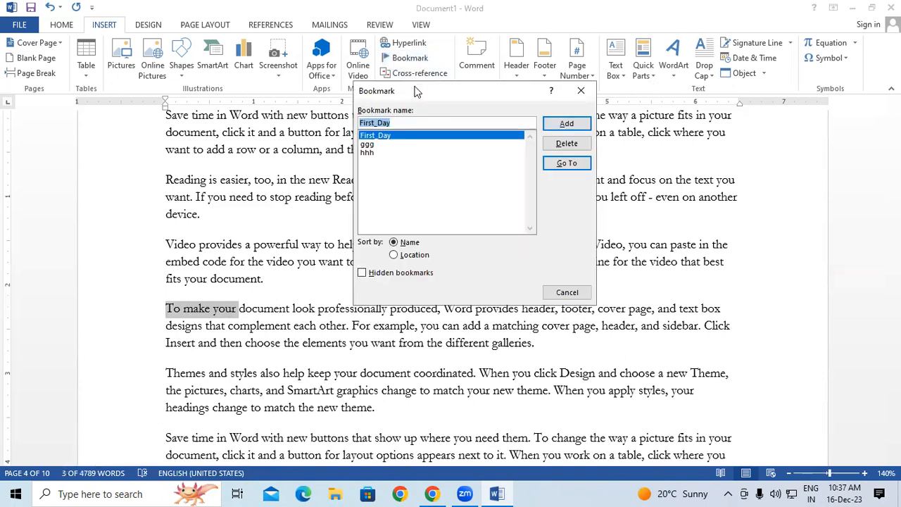
type("Second")
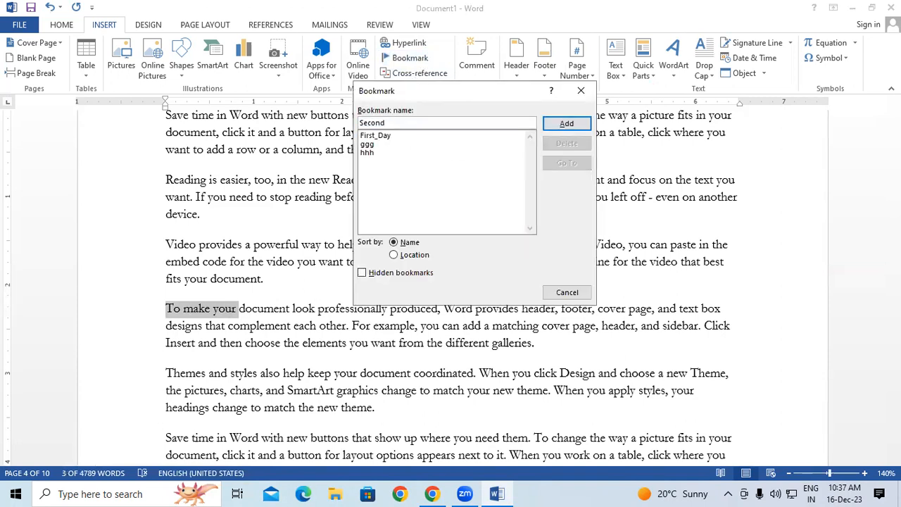
type("_day")
left_click(571, 127)
left_click(442, 251)
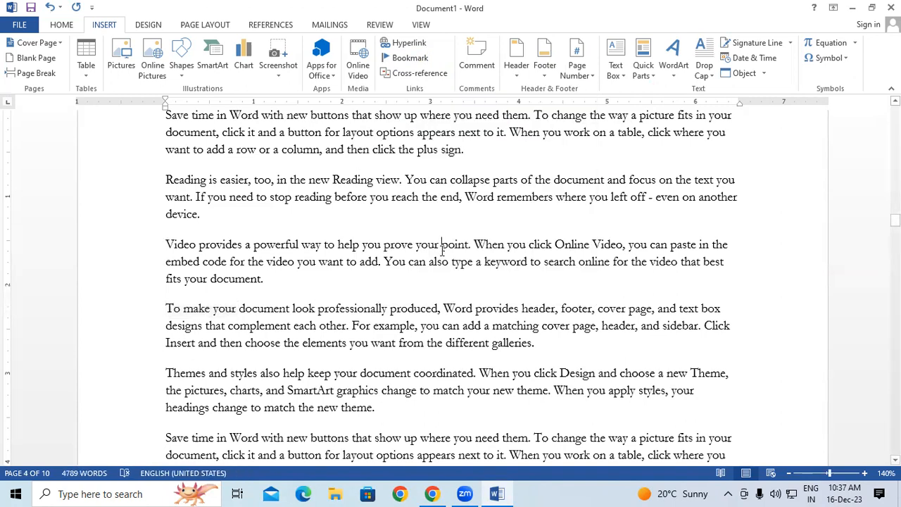
Go to the First_Day bookmark via the Bookmark dialog.
scroll(441, 252, "up", 3)
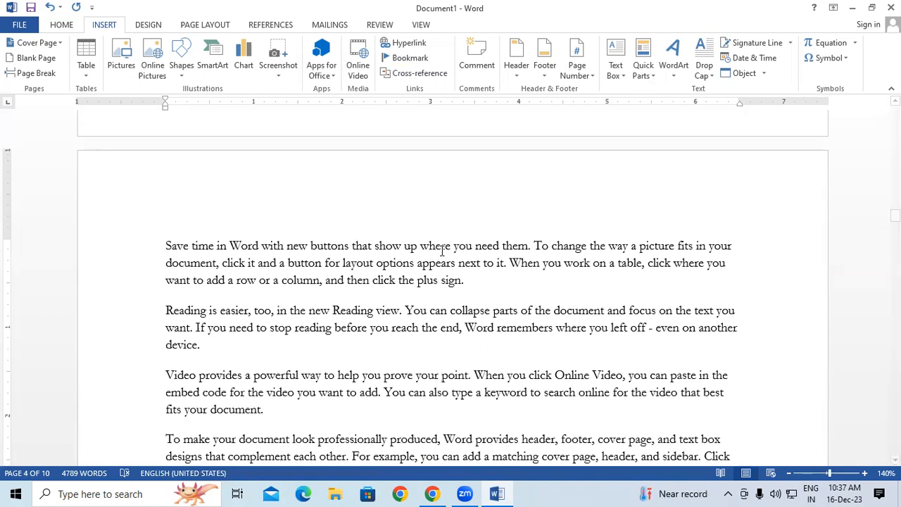
key("Up")
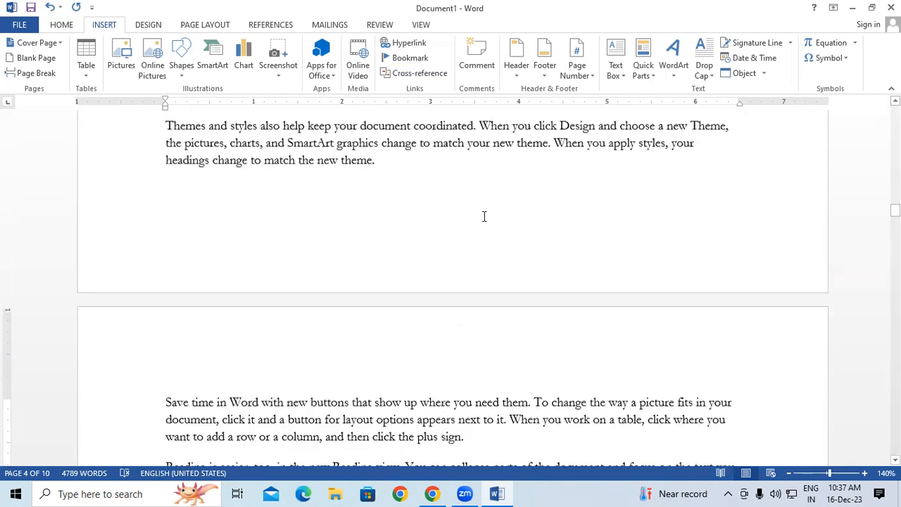
left_click(410, 59)
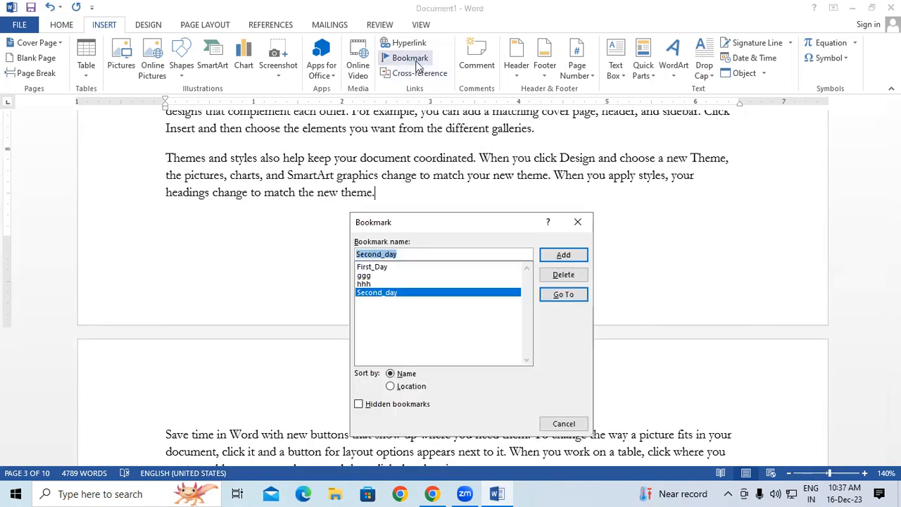
left_click_drag(421, 223, 391, 22)
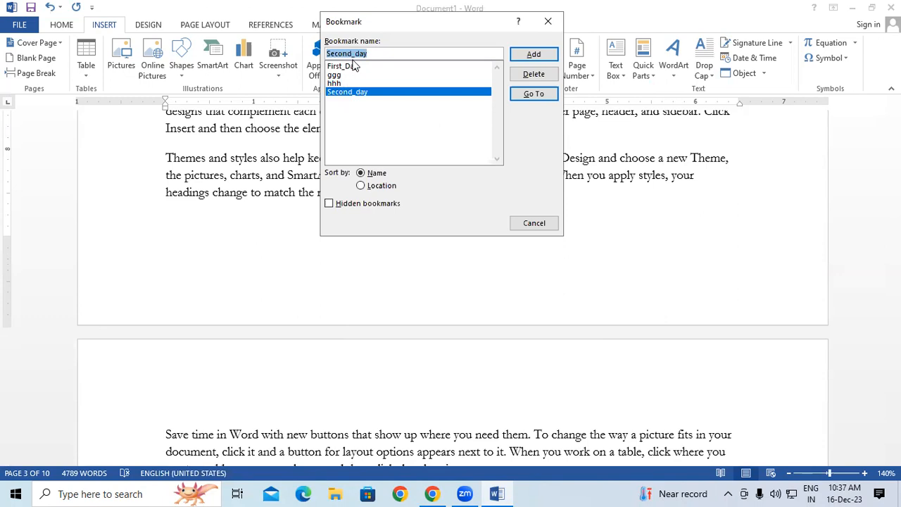
left_click(353, 66)
left_click(356, 92)
left_click(360, 67)
left_click(533, 94)
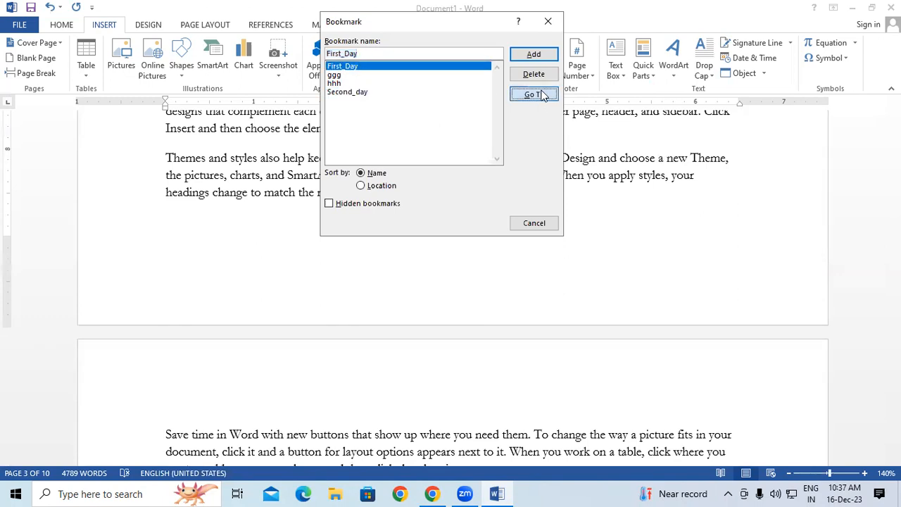
left_click(546, 29)
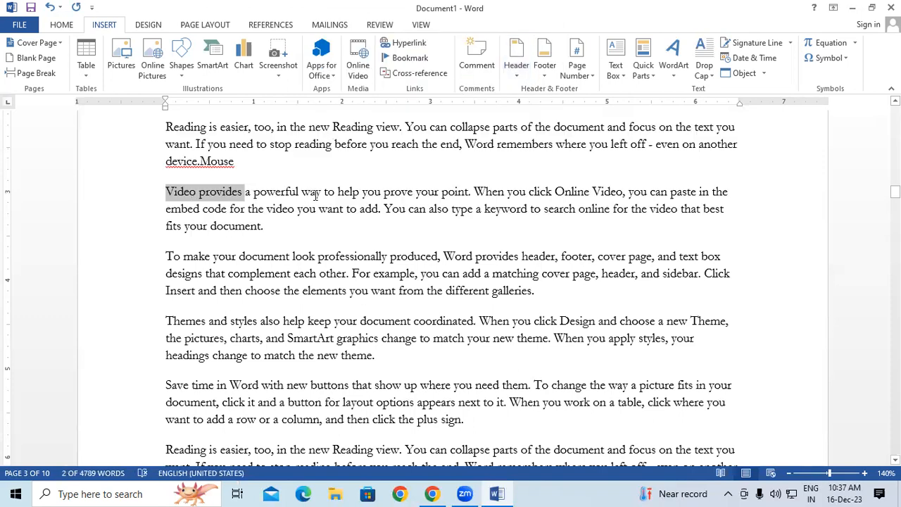
Go to the Second_day bookmark via the Bookmark dialog.
left_click(312, 223)
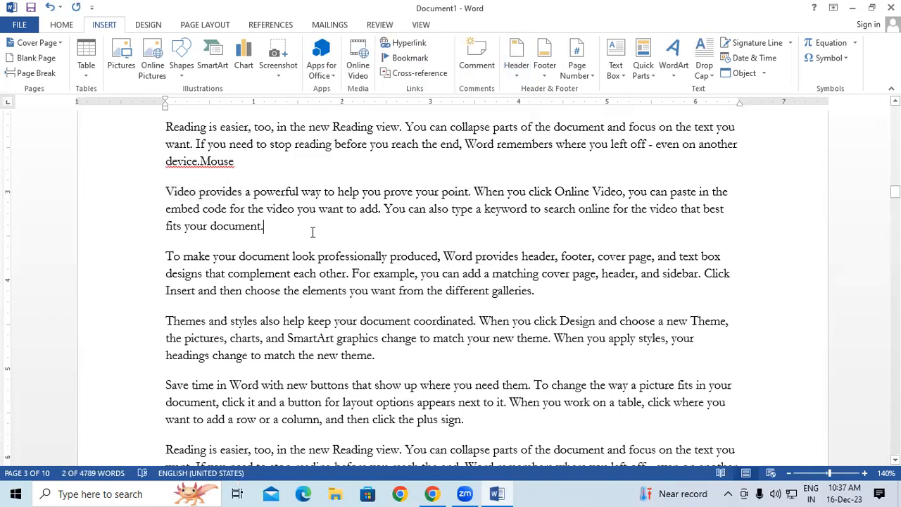
left_click(406, 57)
left_click(364, 91)
left_click(534, 94)
left_click(548, 22)
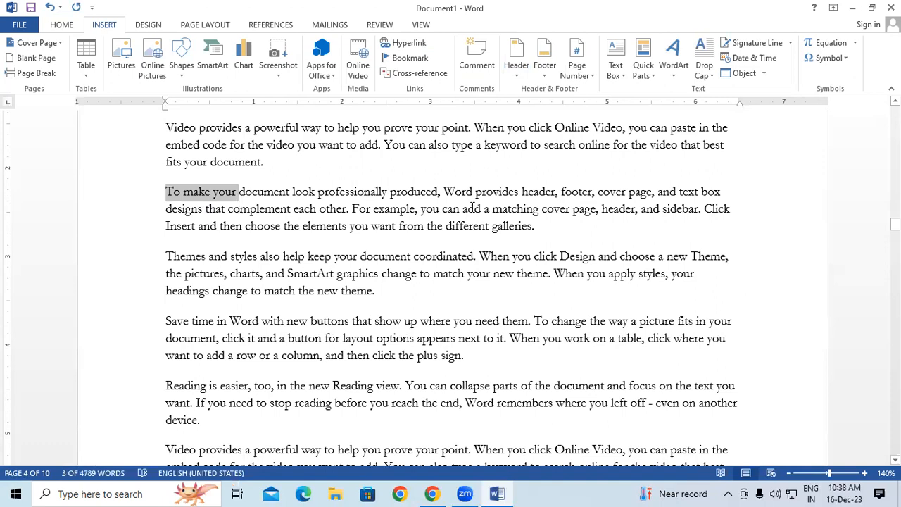
Start a new empty paragraph after 'device.'.
scroll(177, 157, "up", 1)
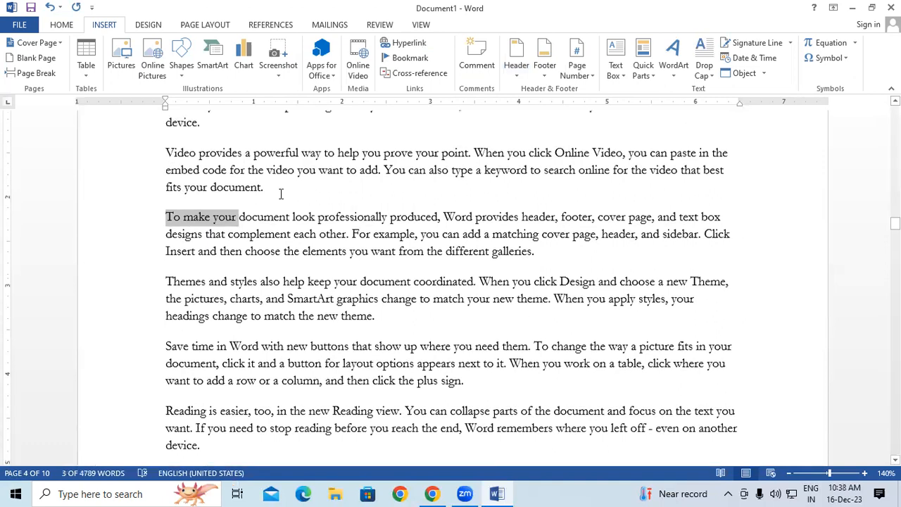
left_click(302, 191)
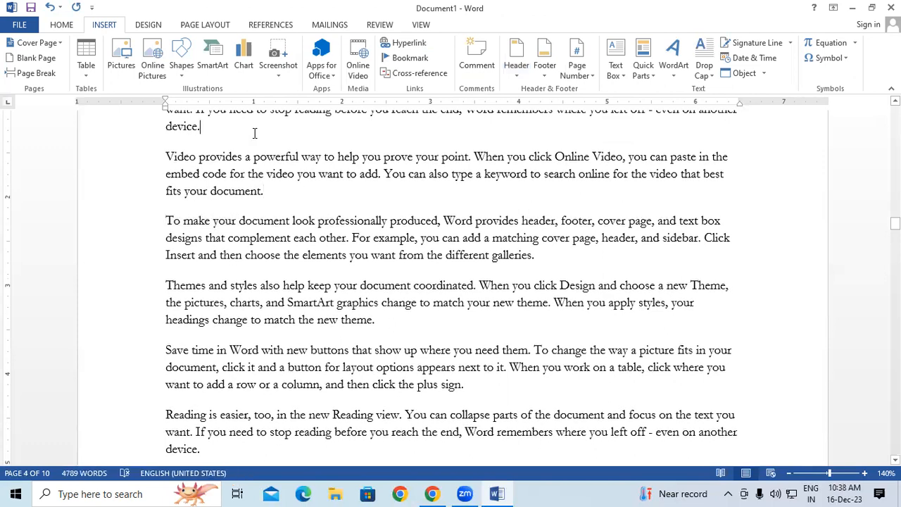
left_click(255, 133)
key("Return")
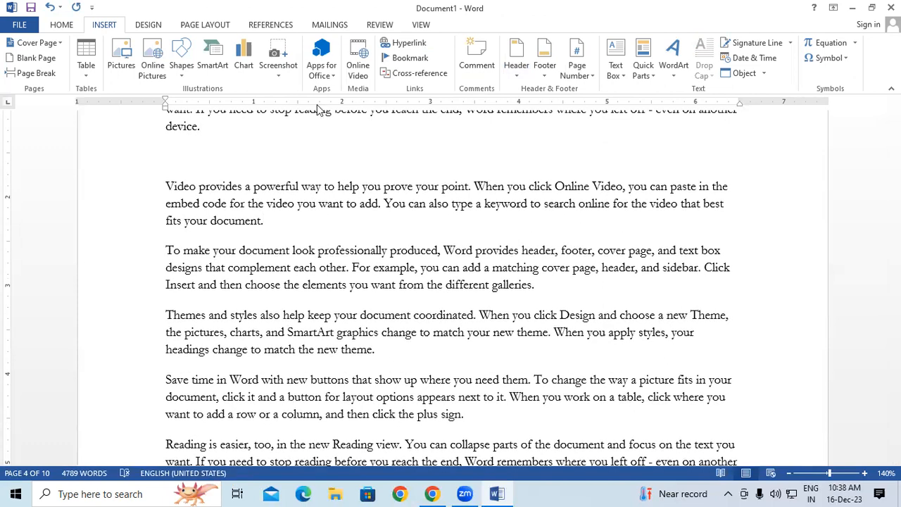
Browse the Cross-reference and Hyperlink dialogs (Computer, Mouse headings) without inserting anything.
left_click(422, 74)
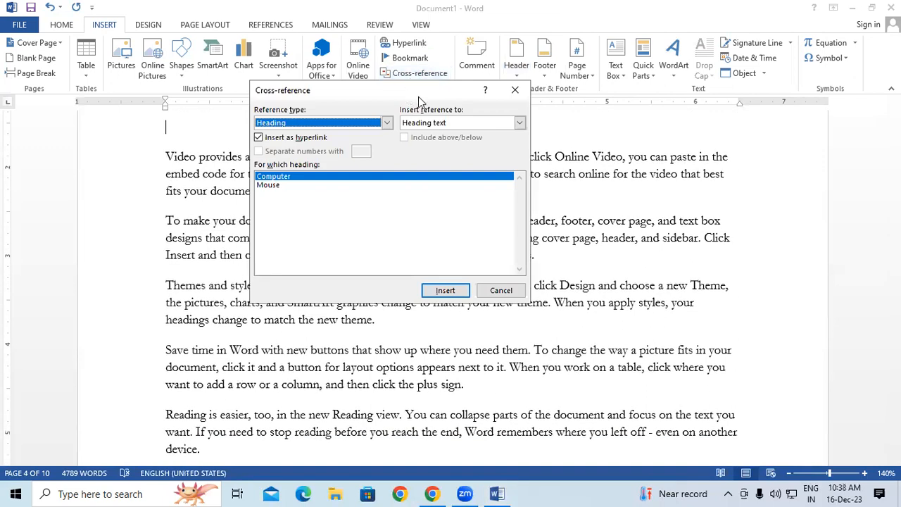
left_click(514, 89)
left_click(405, 43)
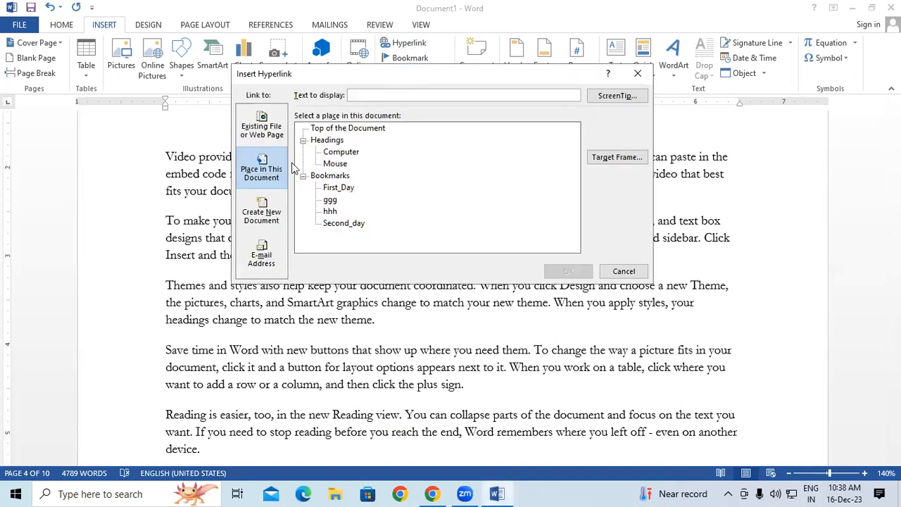
left_click(334, 153)
left_click(336, 163)
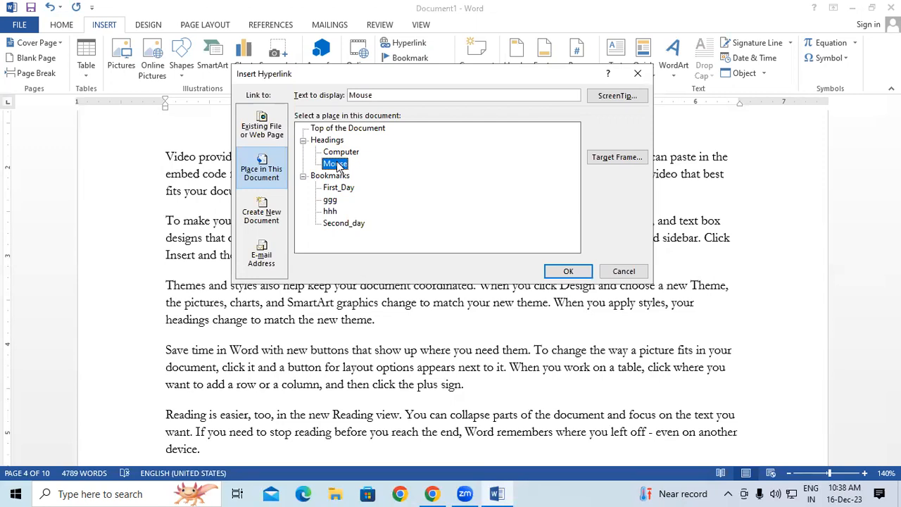
left_click(637, 73)
Insert a Bookmark cross-reference to Second_day on the new line.
left_click(415, 74)
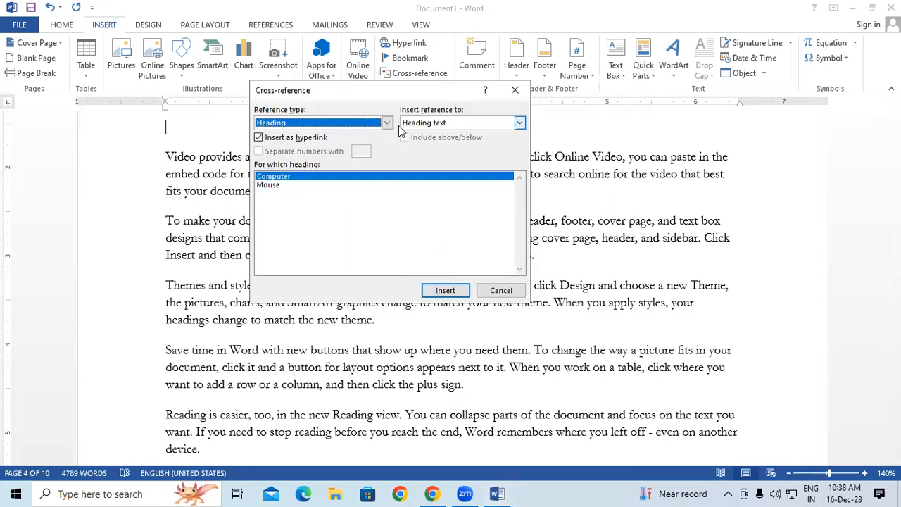
left_click(387, 122)
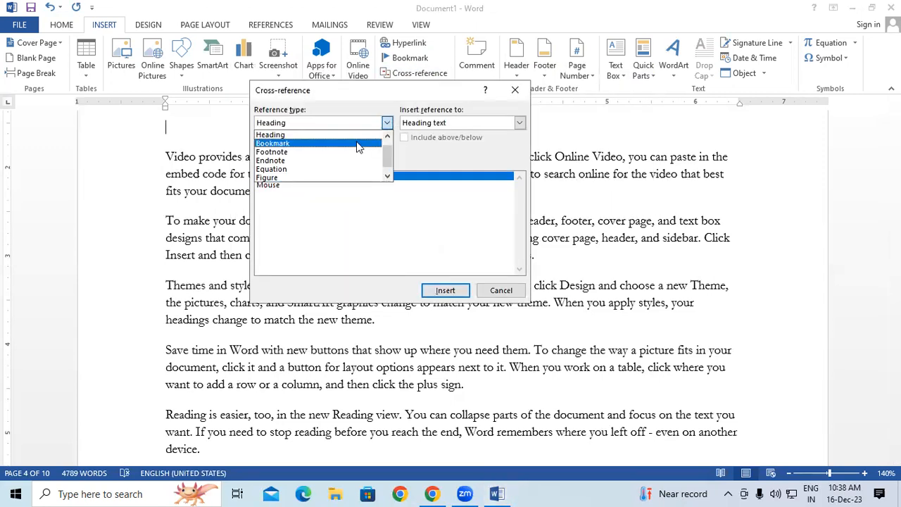
left_click(357, 147)
left_click(291, 176)
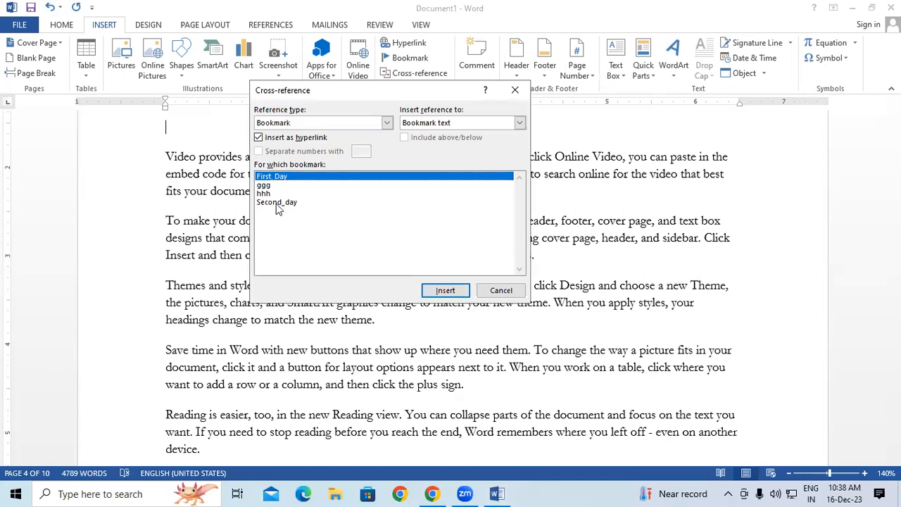
left_click(275, 203)
key("Up")
key("Up")
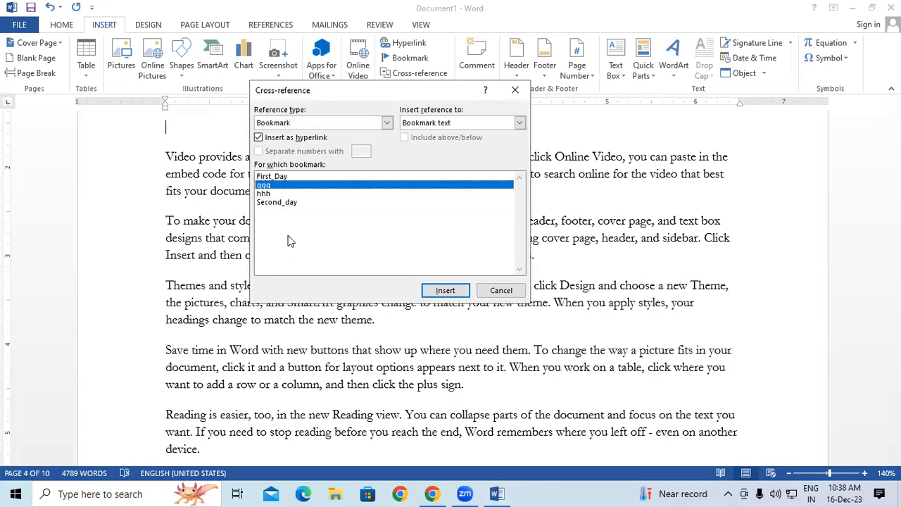
left_click(269, 203)
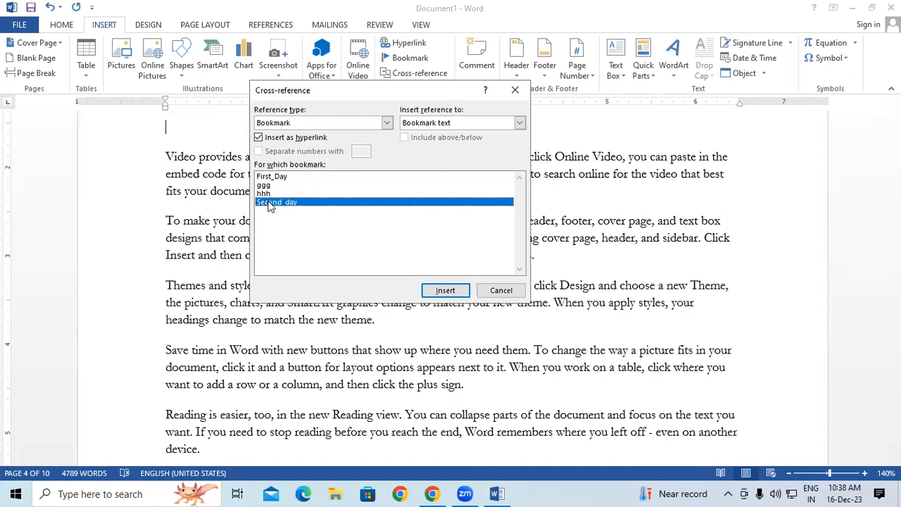
left_click(445, 290)
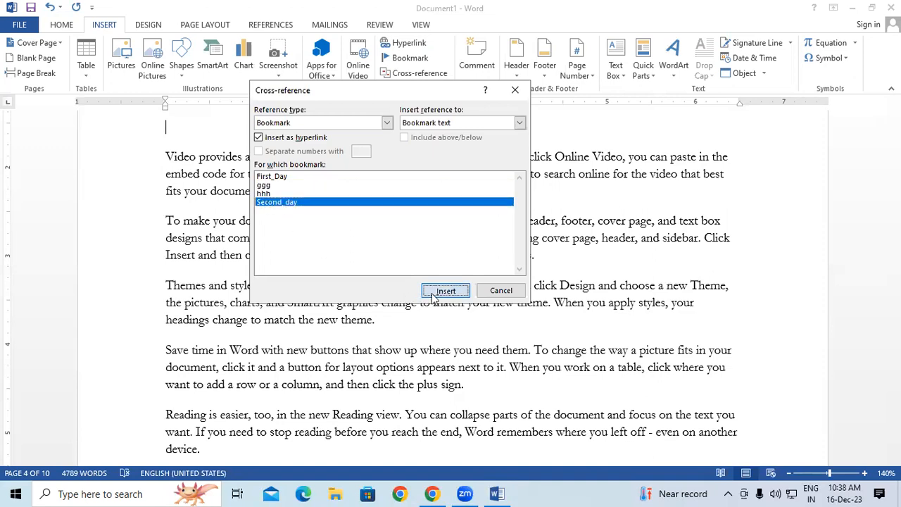
left_click(498, 289)
Follow the 'To make your' link to its bookmark and select 'To make your document'.
scroll(304, 185, "up", 1)
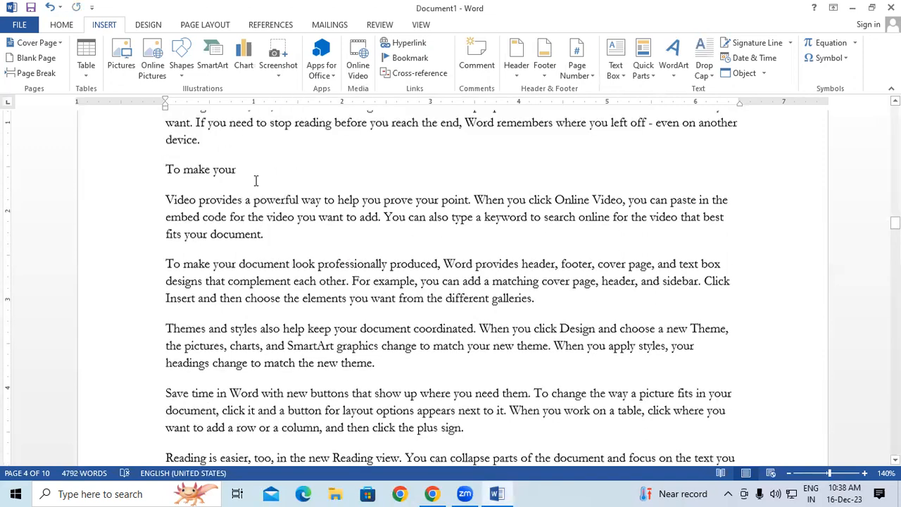
left_click(207, 175, "ctrl")
left_click_drag(173, 191, 252, 194)
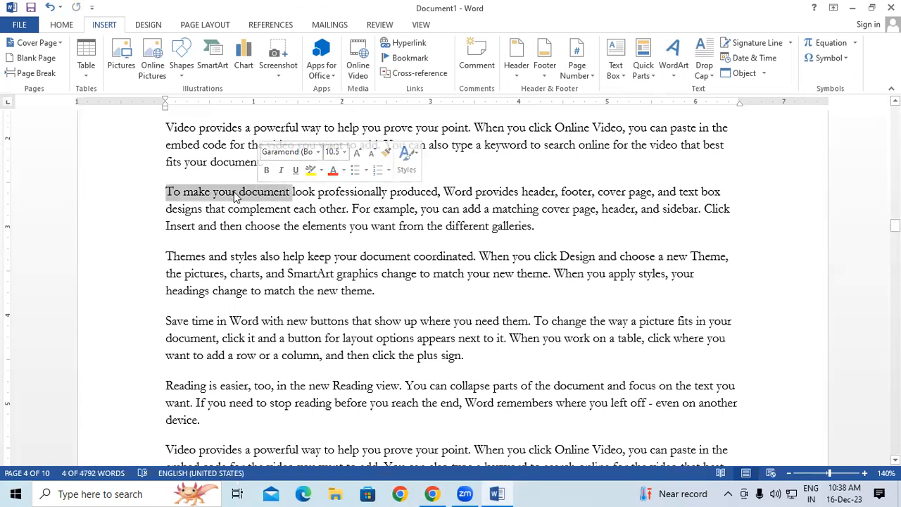
Return to page 1 and review the Insert Hyperlink dialog without changes.
scroll(276, 230, "up", 5)
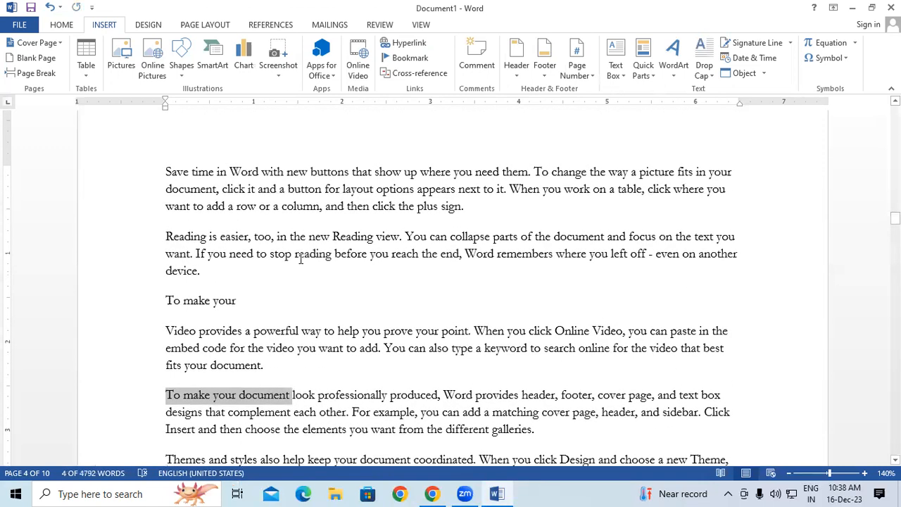
scroll(344, 150, "up", 5)
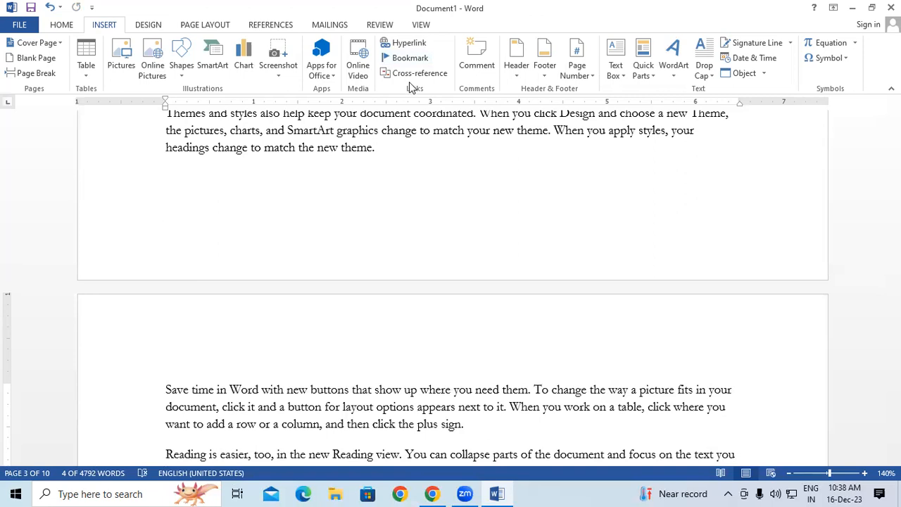
left_click_drag(894, 209, 894, 112)
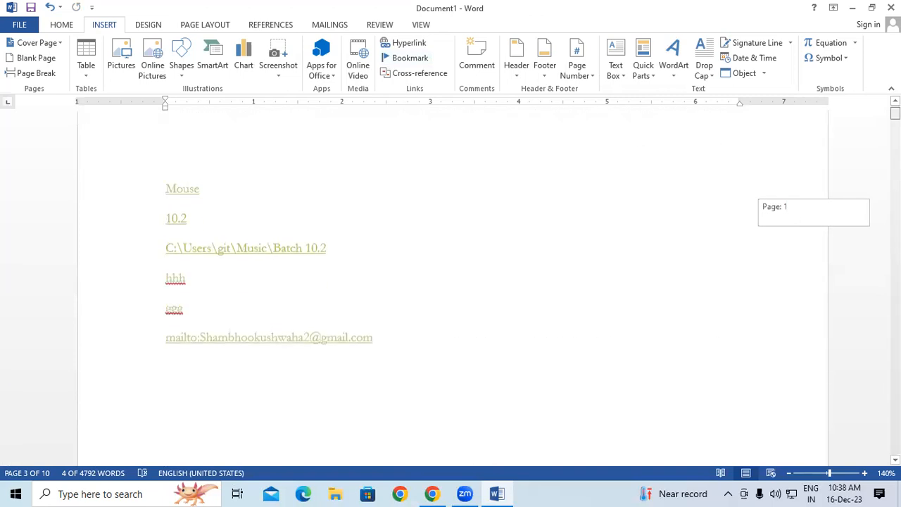
left_click(415, 44)
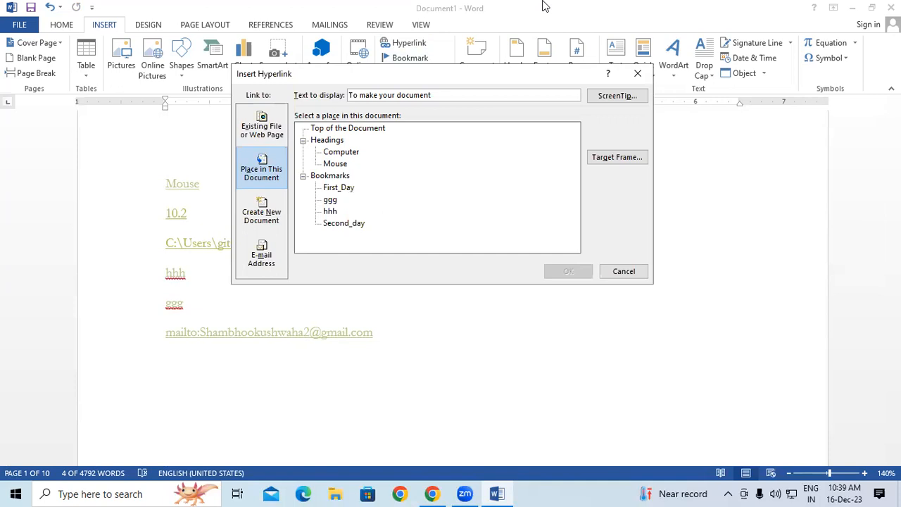
left_click(647, 73)
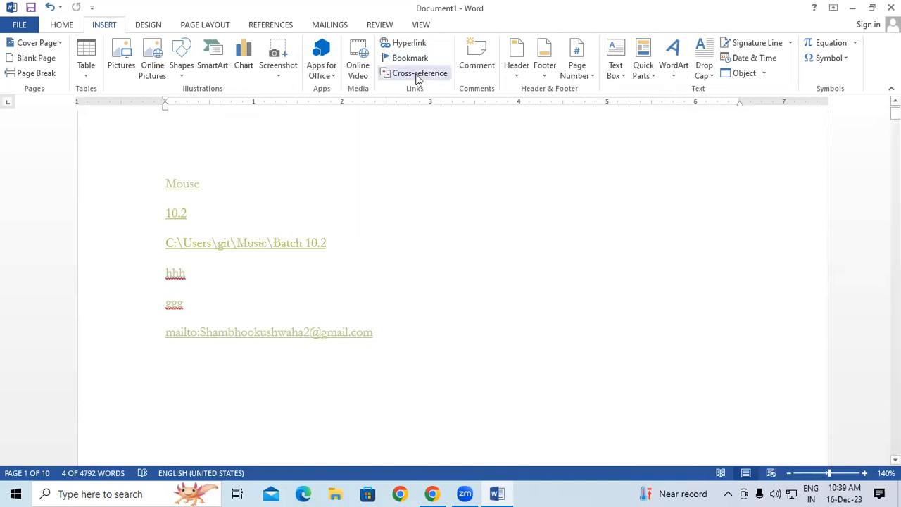
left_click(417, 74)
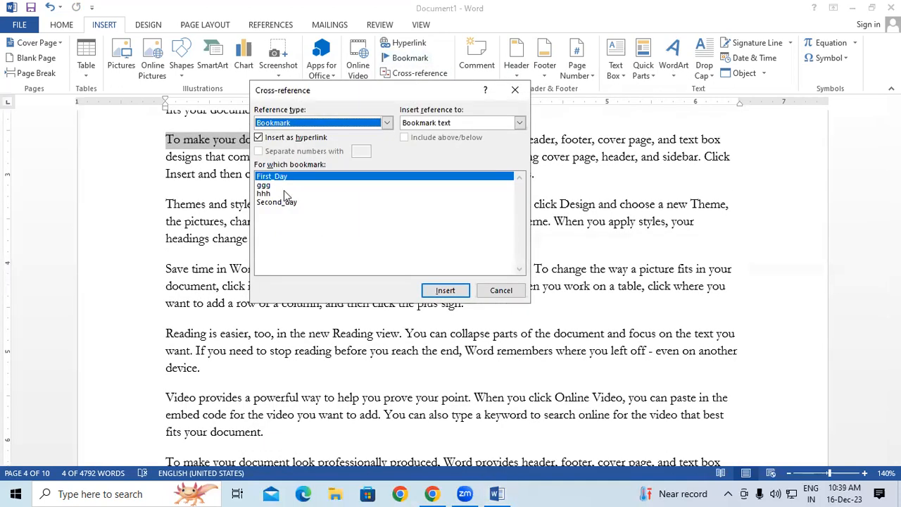
Set the cross-reference type to Heading, close the dialog unused, and show REFERENCES.
left_click(386, 128)
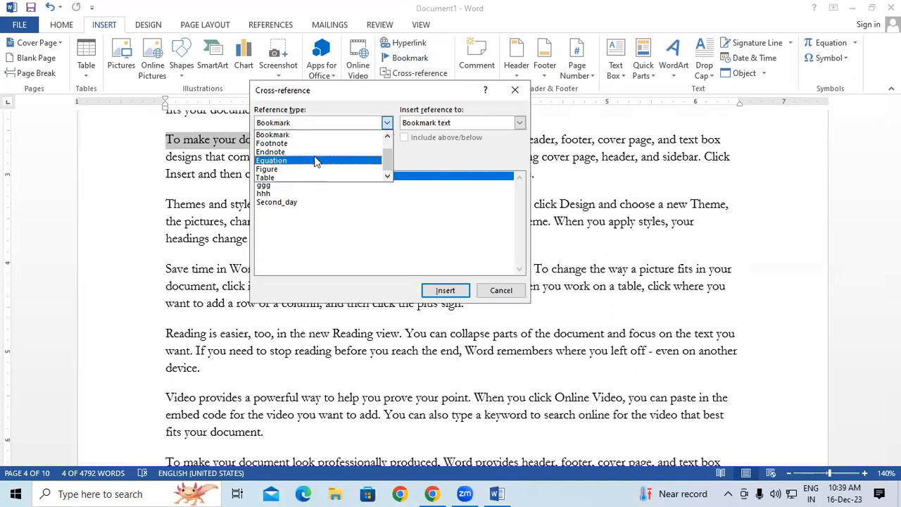
left_click(294, 144)
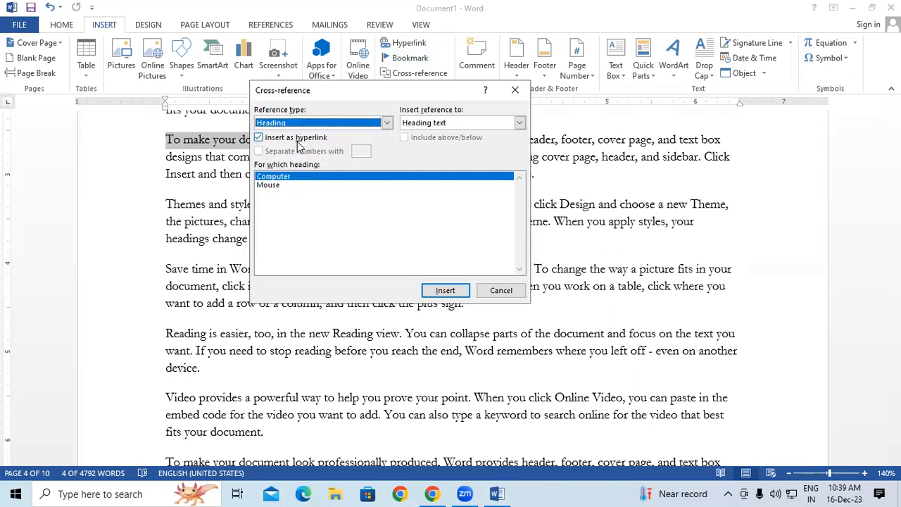
left_click(385, 126)
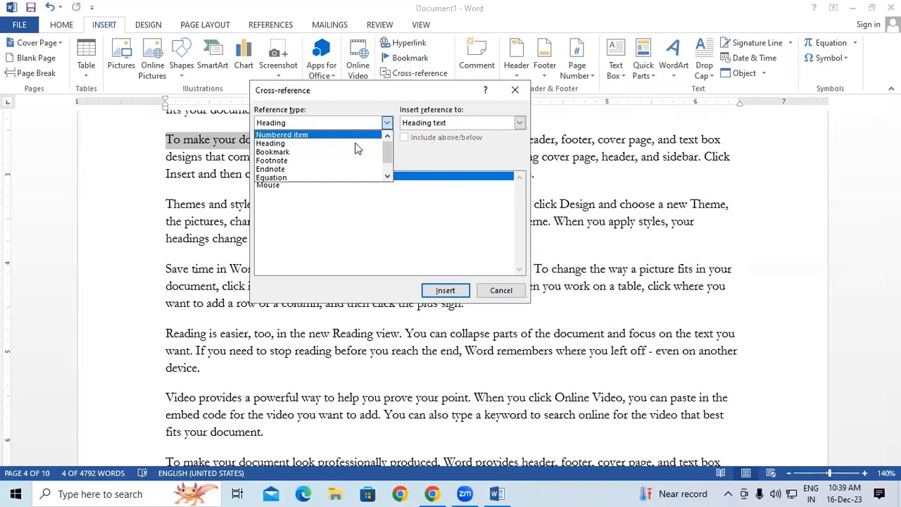
scroll(338, 158, "down", 1)
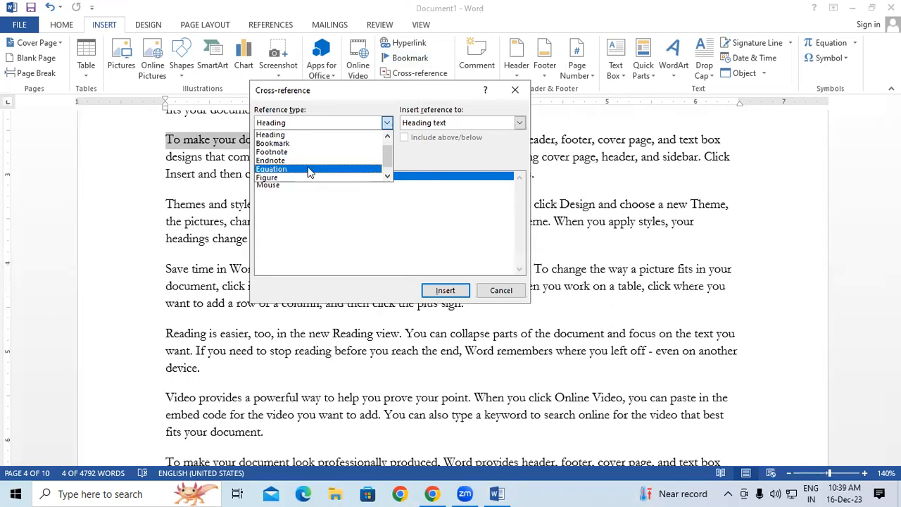
left_click(502, 106)
left_click(515, 90)
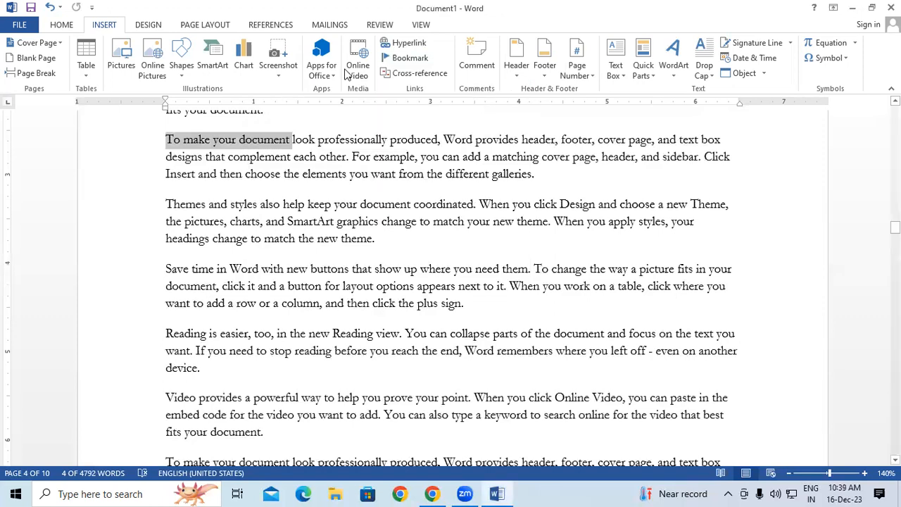
left_click(264, 24)
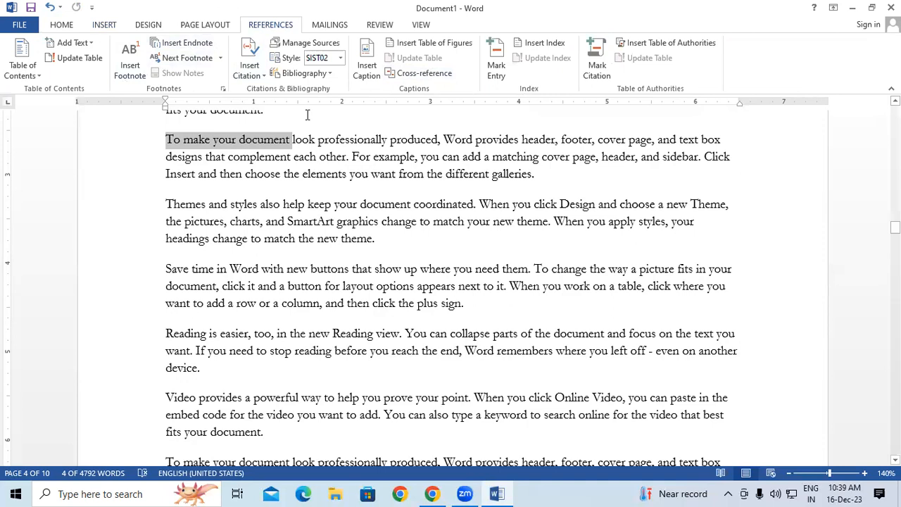
left_click(411, 73)
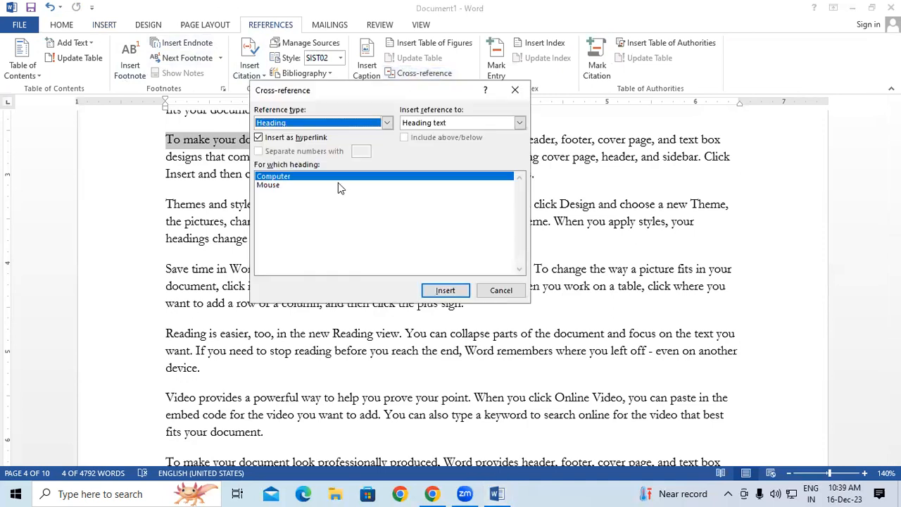
left_click(388, 123)
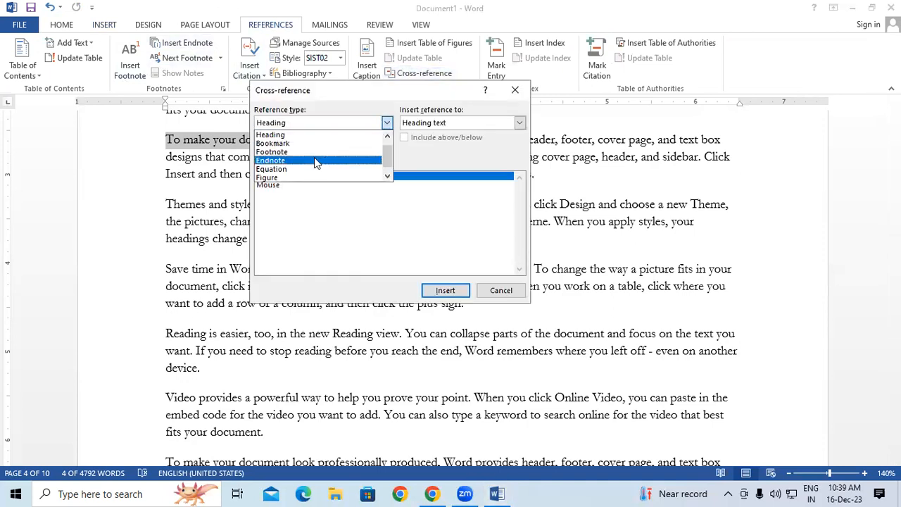
left_click(314, 157)
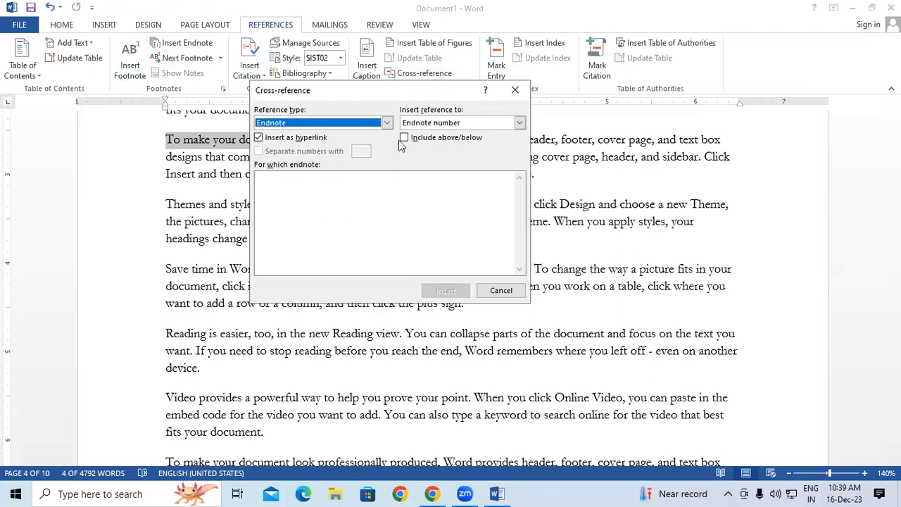
left_click(386, 123)
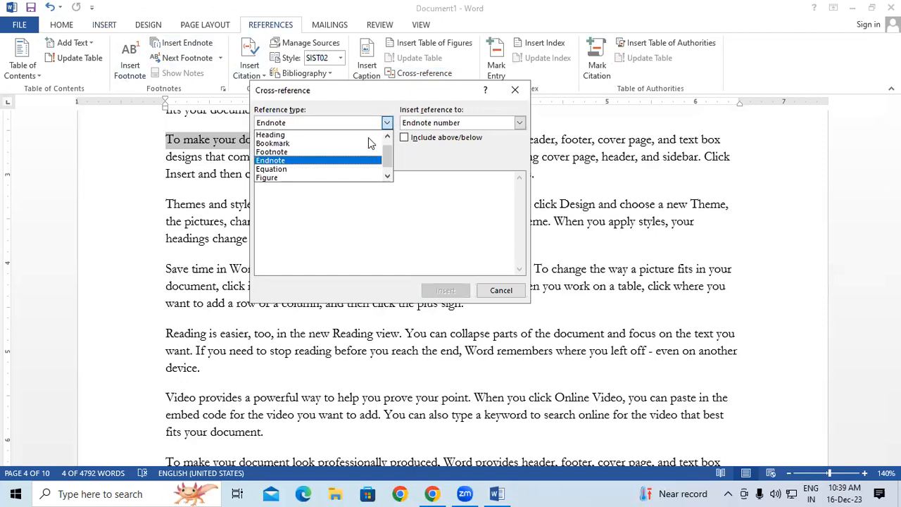
left_click(305, 152)
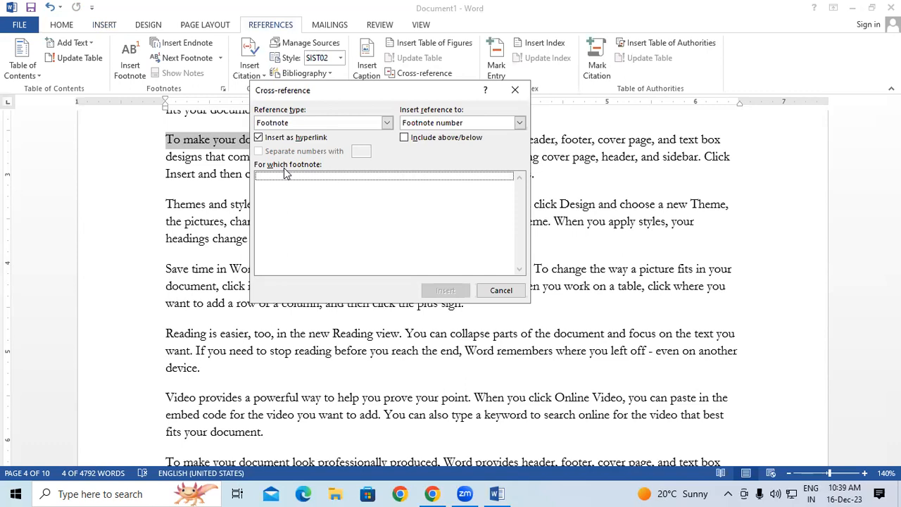
left_click(515, 89)
left_click(318, 171)
scroll(318, 171, "up", 4)
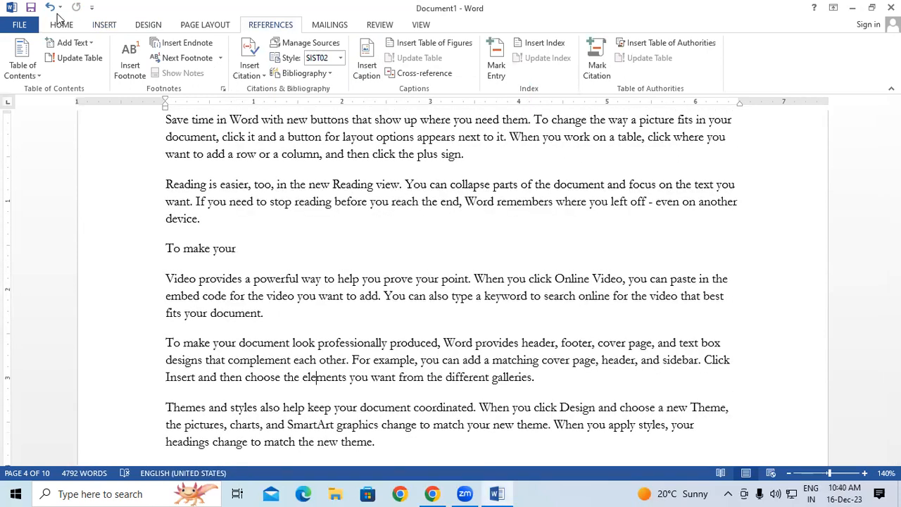
left_click(62, 26)
left_click(105, 25)
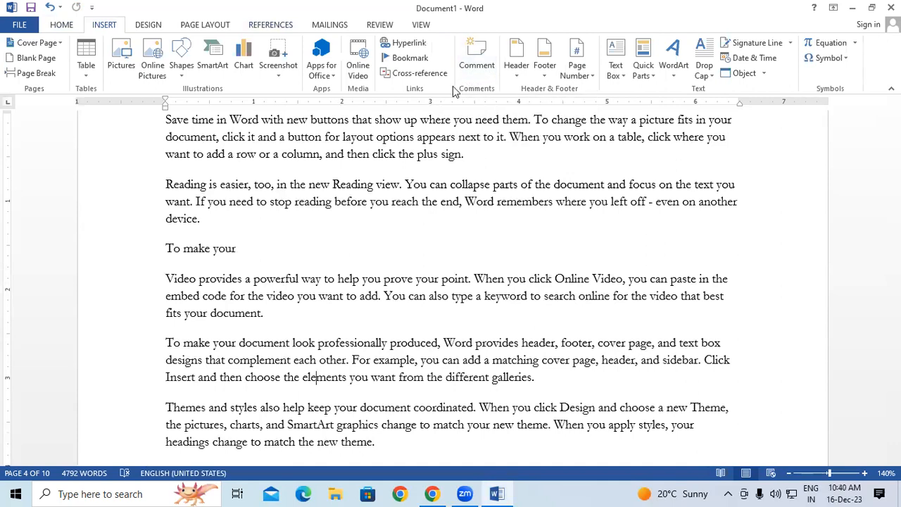
left_click_drag(164, 121, 458, 169)
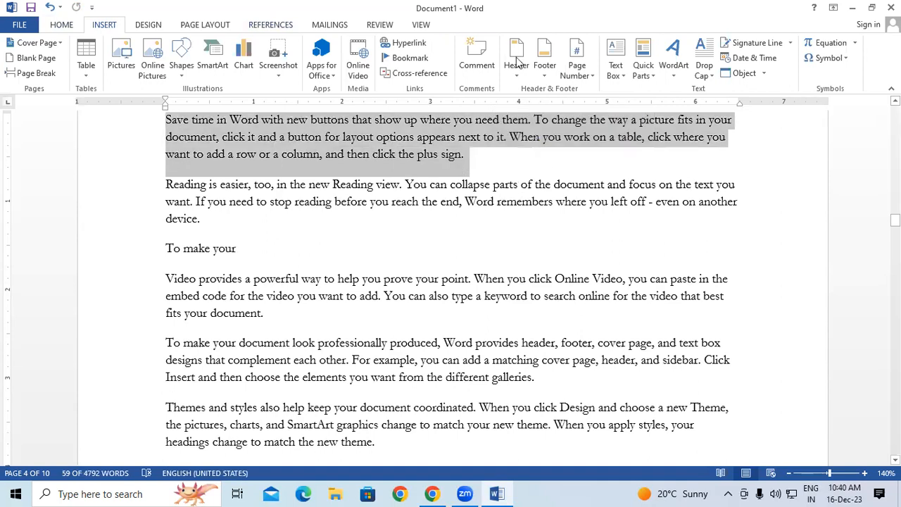
left_click(477, 59)
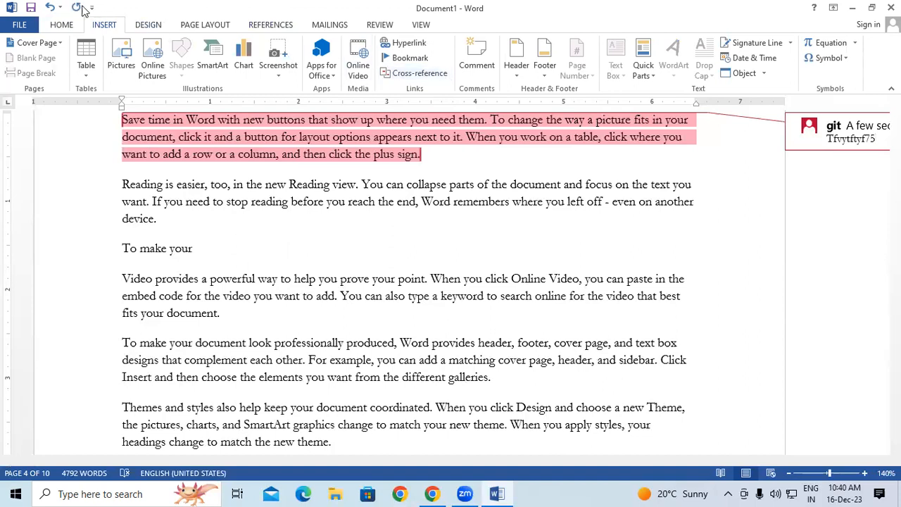
left_click(50, 7)
left_click(50, 7)
left_click(50, 7)
left_click(50, 7)
left_click(50, 7)
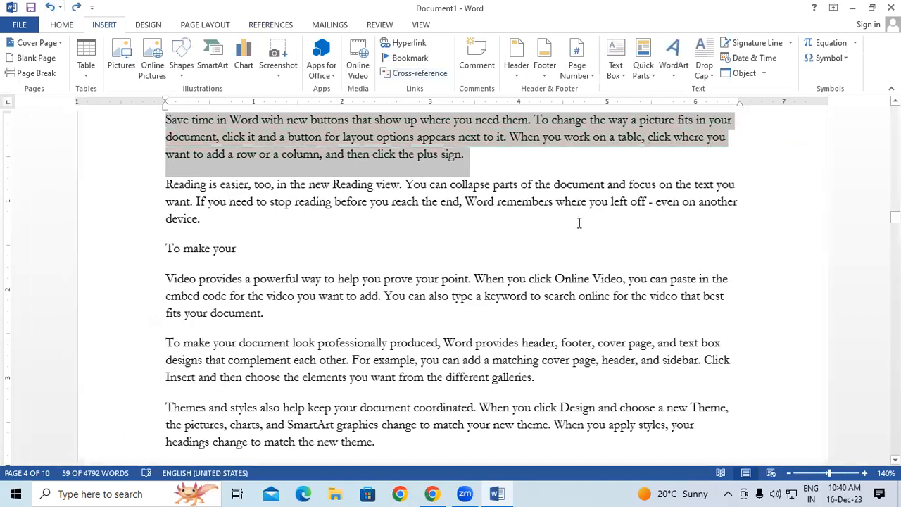
left_click(577, 223)
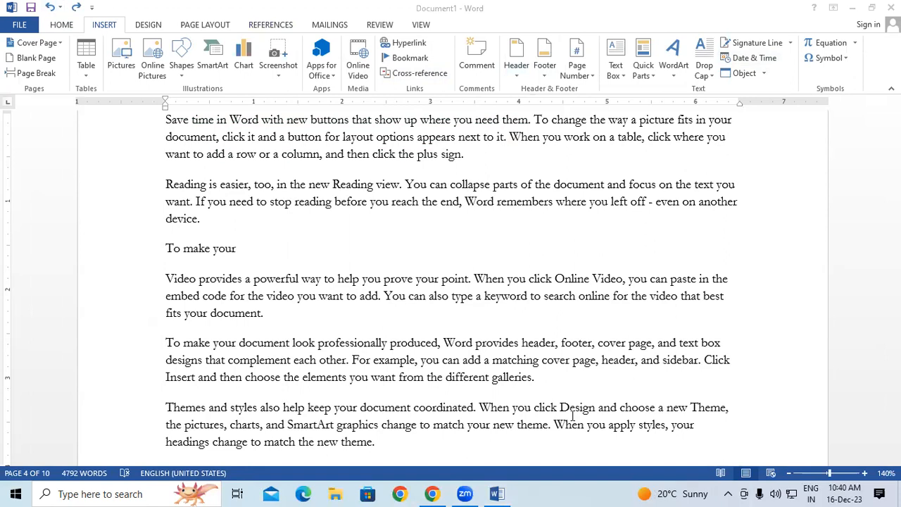
left_click_drag(347, 138, 518, 391)
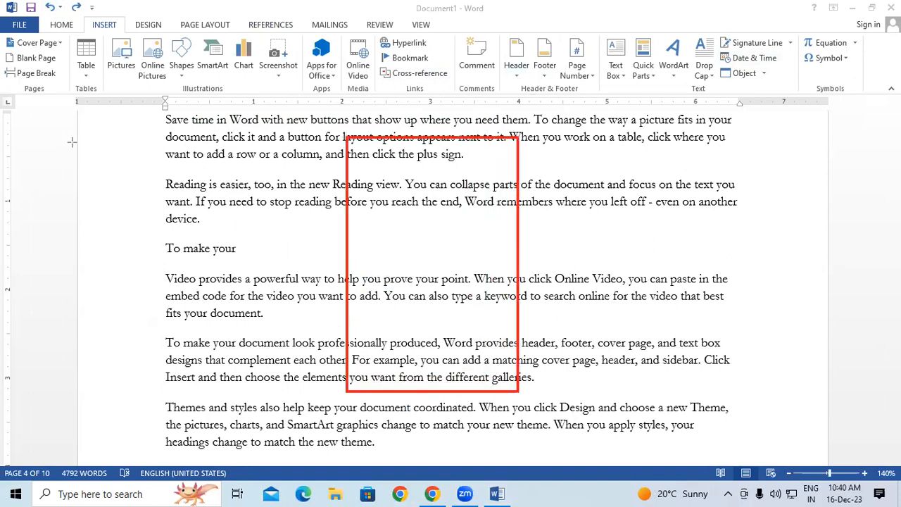
mouse_move(344, 136)
left_mouse_down()
mouse_move(373, 164)
mouse_move(516, 160)
left_mouse_up()
left_click_drag(347, 370, 516, 392)
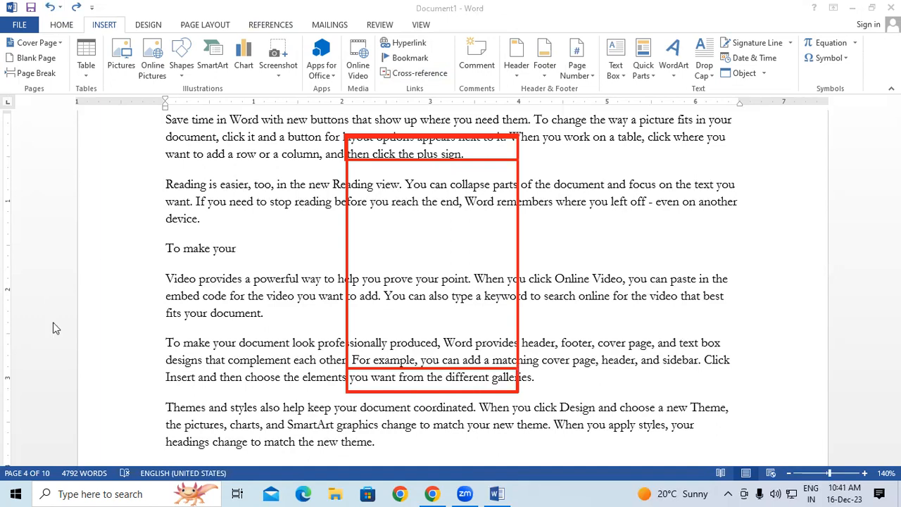
left_click(234, 308)
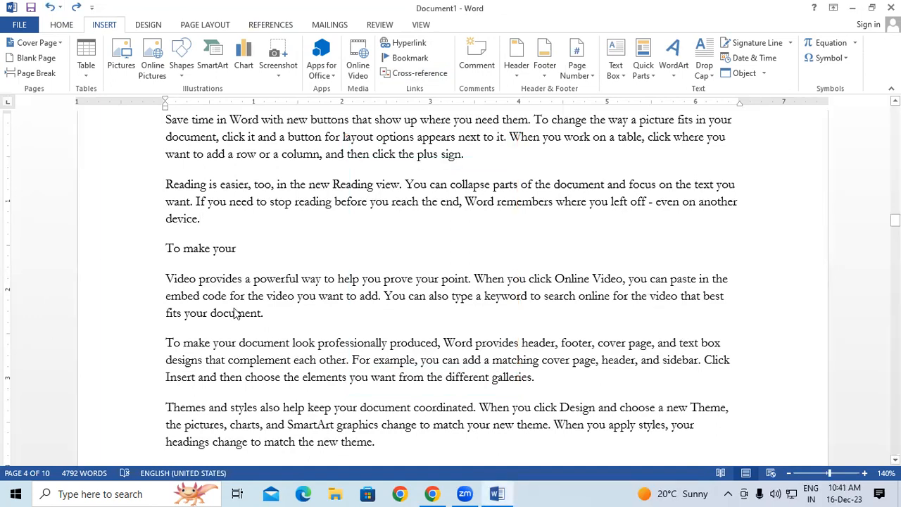
Create a new document filled with sample text using =rand(200).
key("ctrl+n")
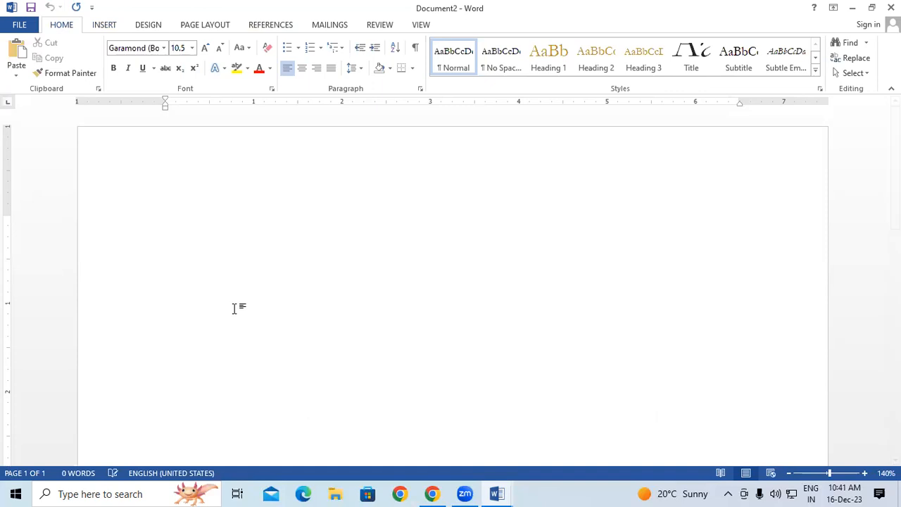
type("=rand()")
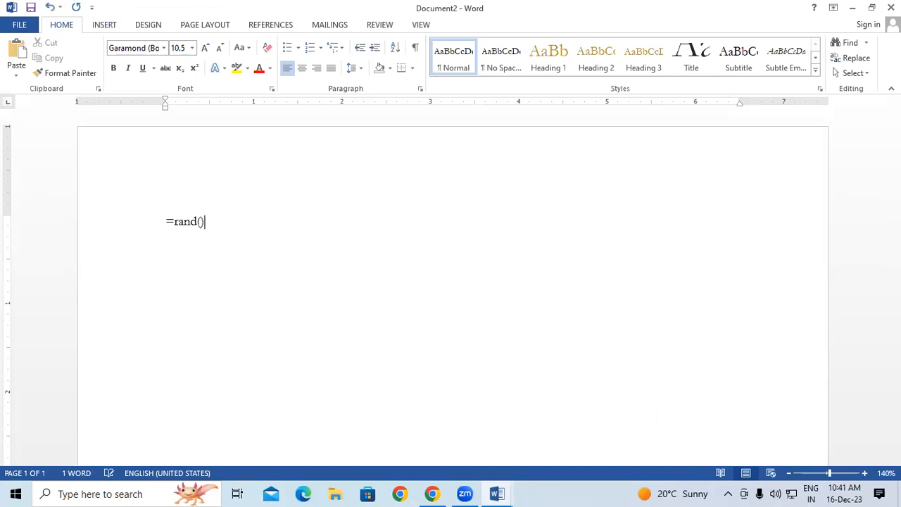
key("BackSpace")
type("200)")
key("Return")
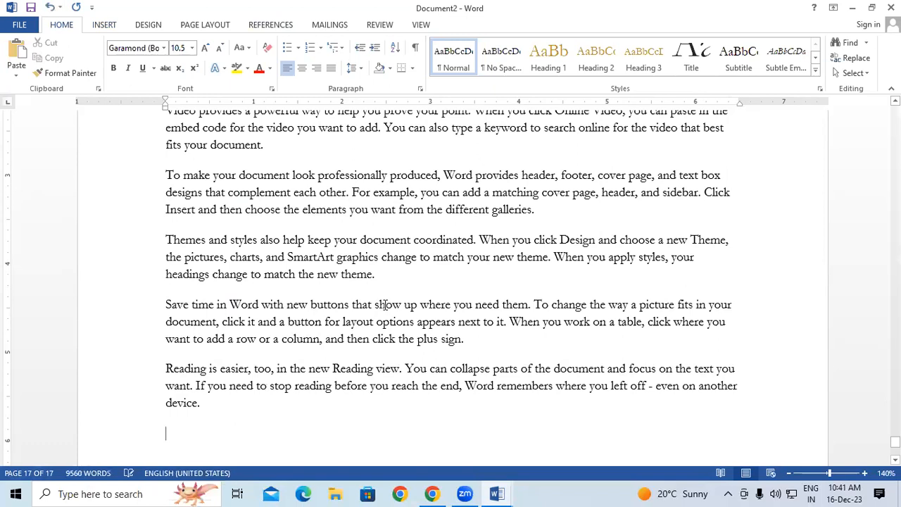
Paste another copy of the text at the end, then return to the top.
key("ctrl+a")
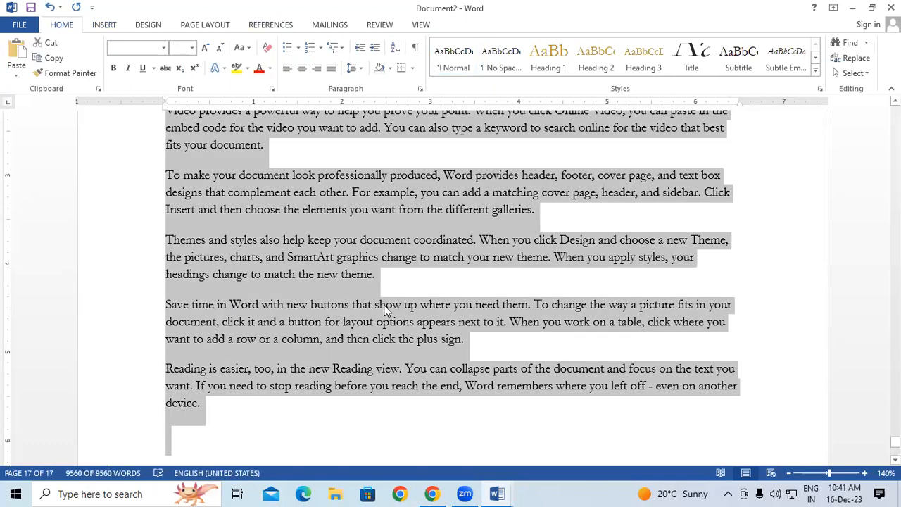
scroll(171, 425, "down", 3)
left_click(219, 359)
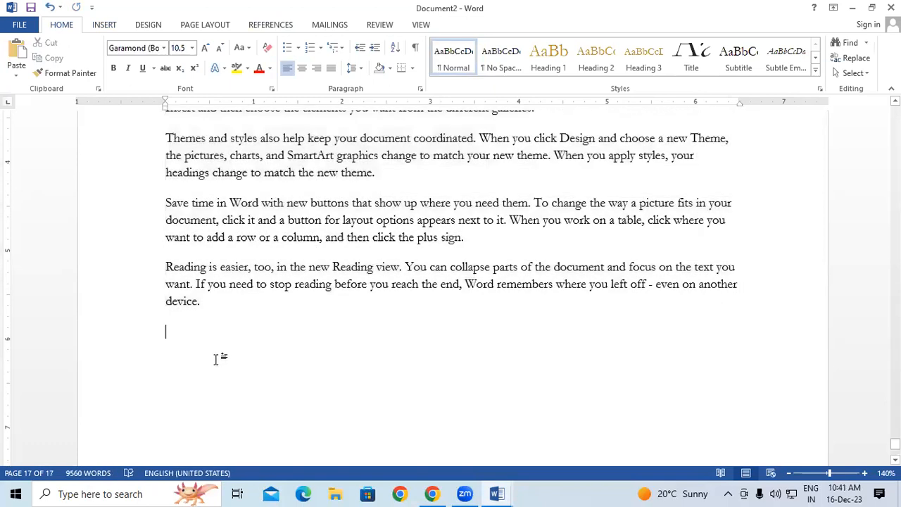
key("ctrl+v")
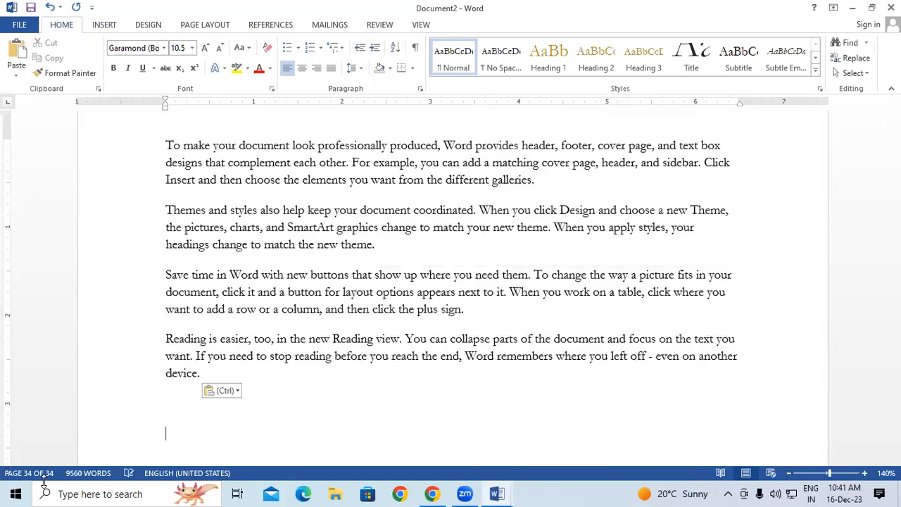
left_click_drag(895, 443, 895, 112)
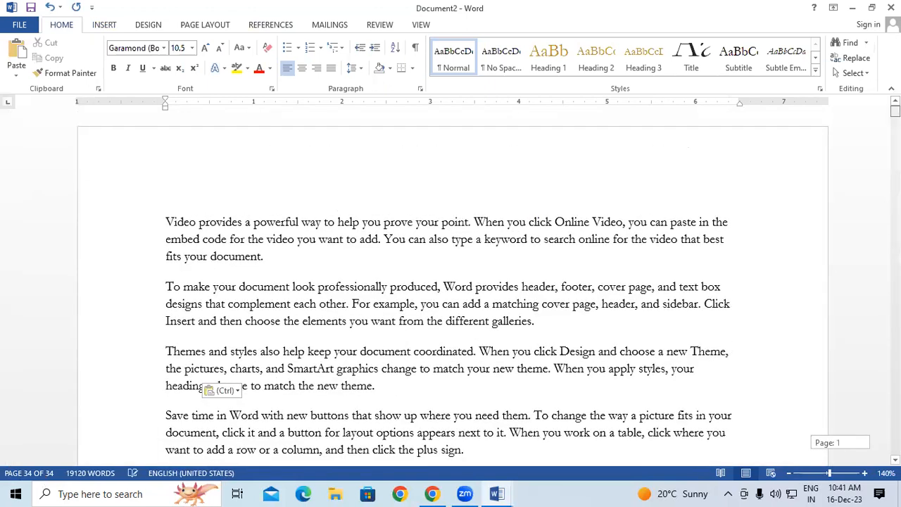
left_click_drag(187, 151, 180, 152)
left_click(330, 183)
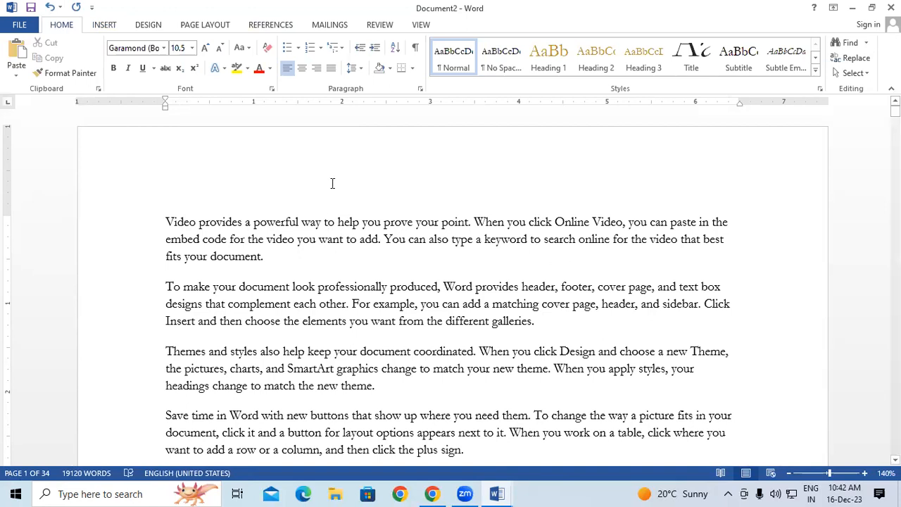
Insert the Retrospect header design from the Insert tab's Header gallery.
left_click(104, 26)
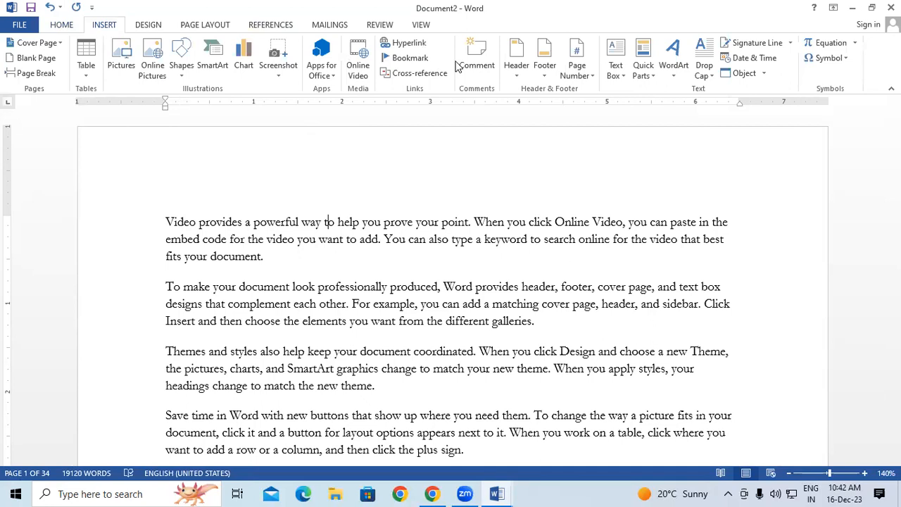
left_click(518, 70)
scroll(563, 199, "down", 5)
scroll(601, 191, "down", 3)
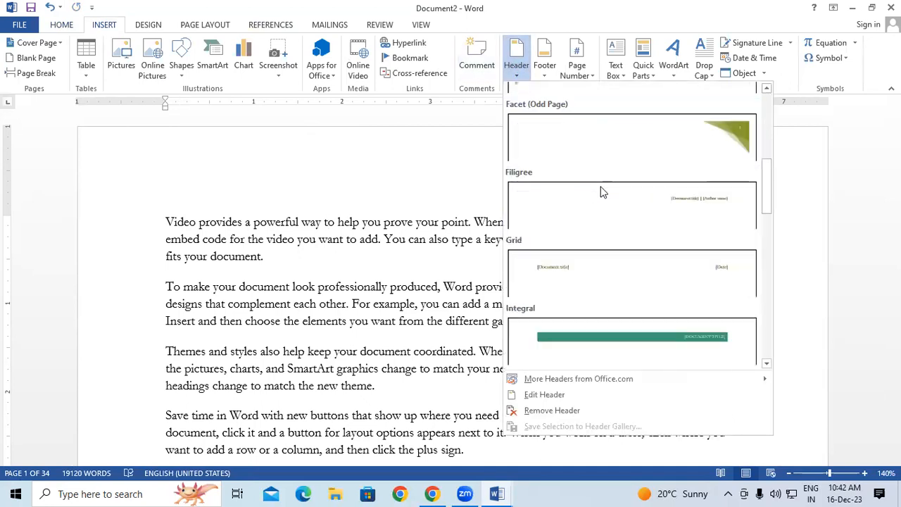
scroll(600, 191, "down", 4)
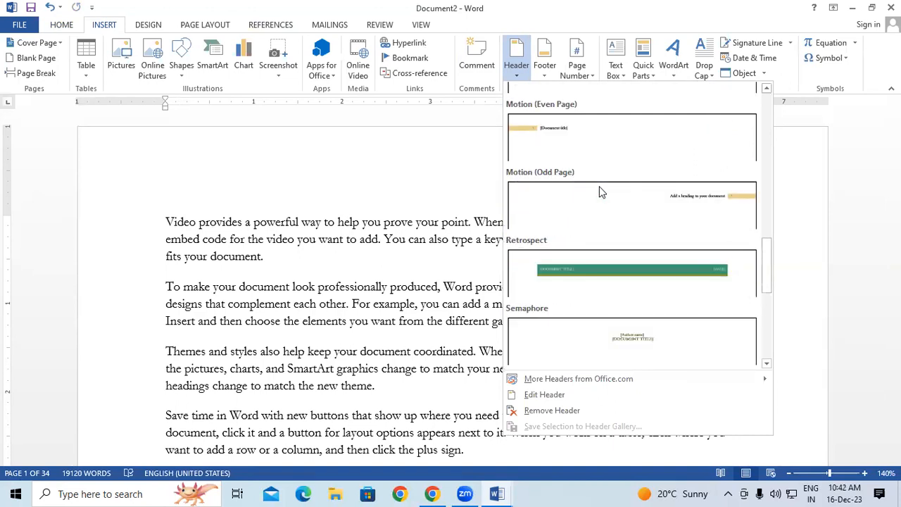
left_click(582, 273)
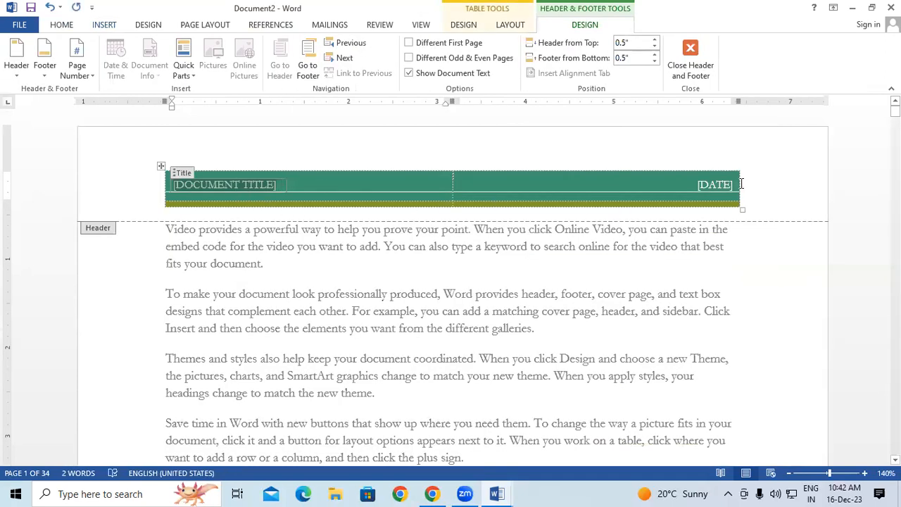
Title the header 'GAYATRI INSTITUTE OF TECHNOLOGY' and close header editing.
left_click(268, 182)
type("GAYA")
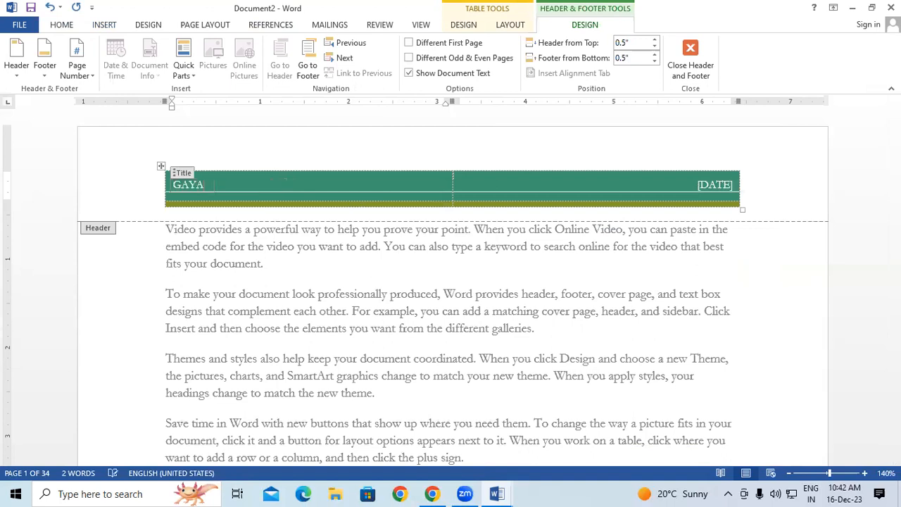
type("TRI I")
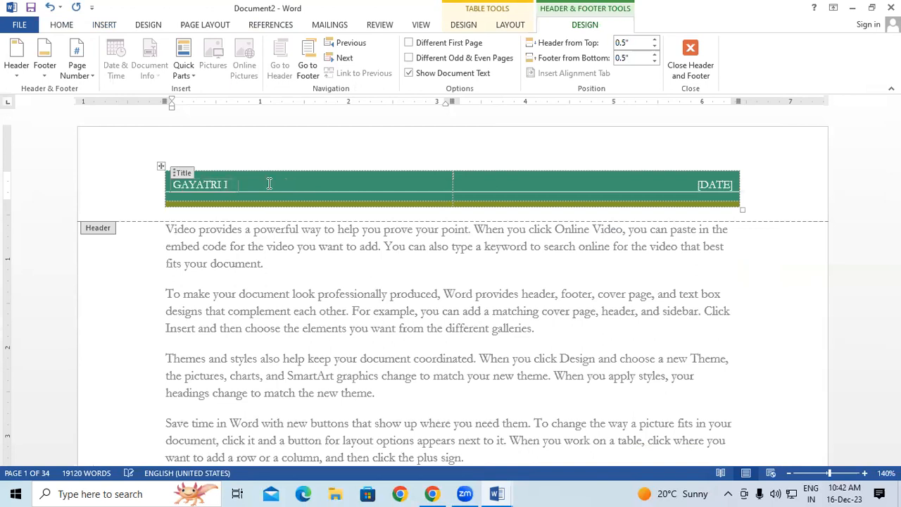
type("NSTITUTE OF TECHNOIL")
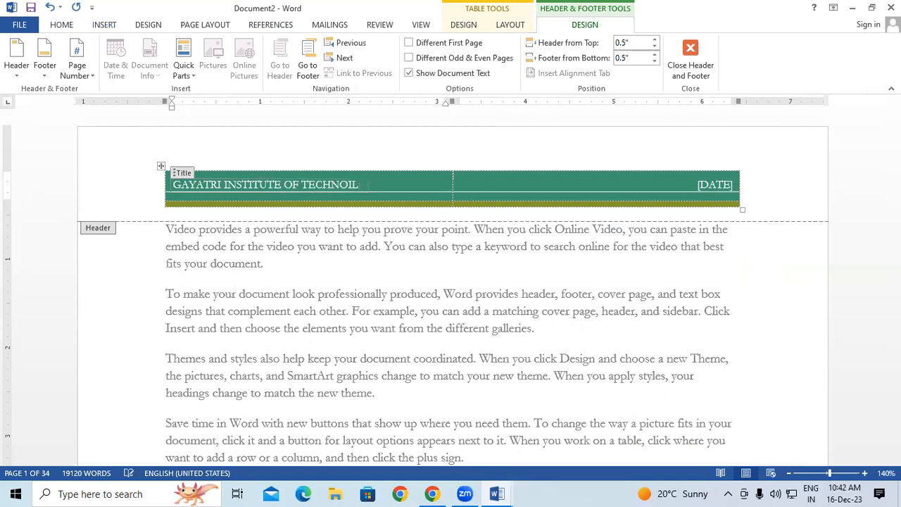
key("BackSpace")
type("LOGY")
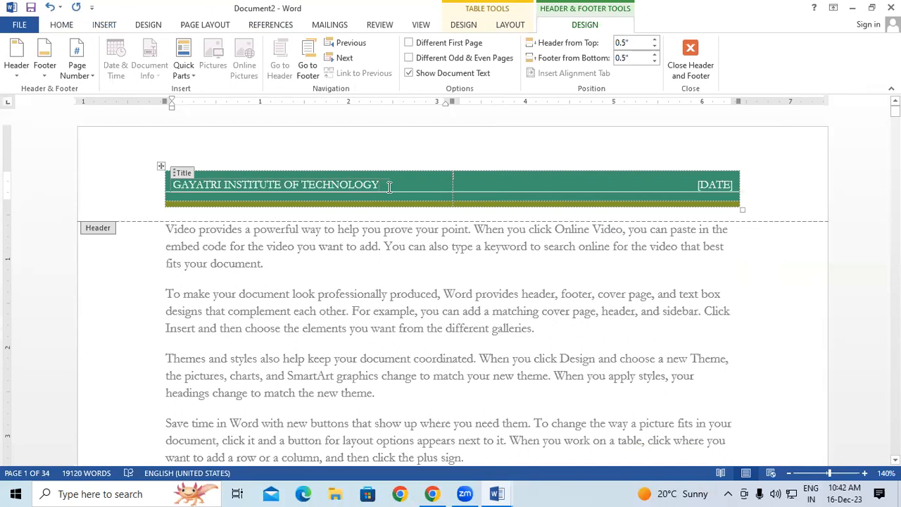
left_click(713, 186)
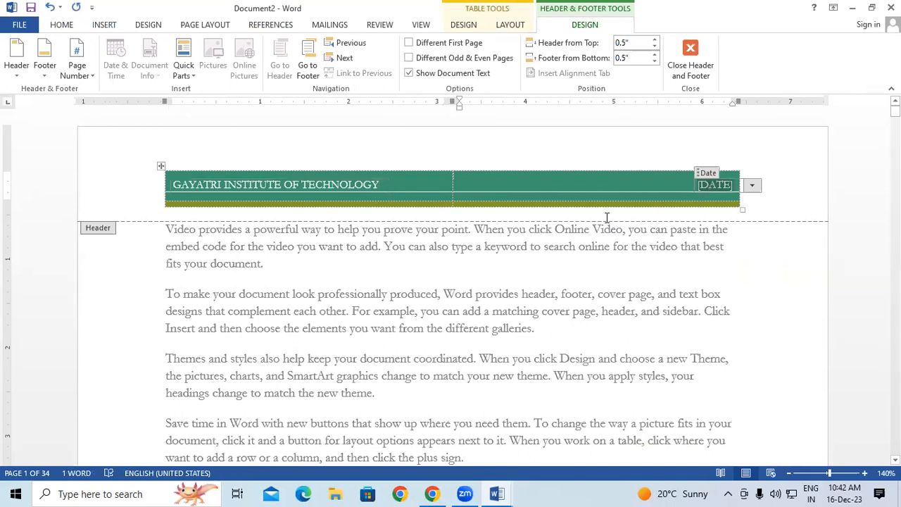
left_click(747, 196)
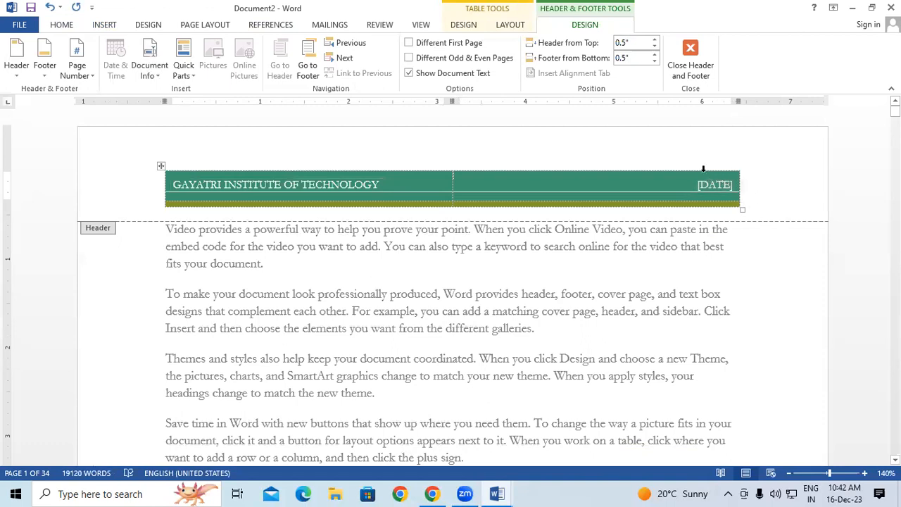
left_click(692, 62)
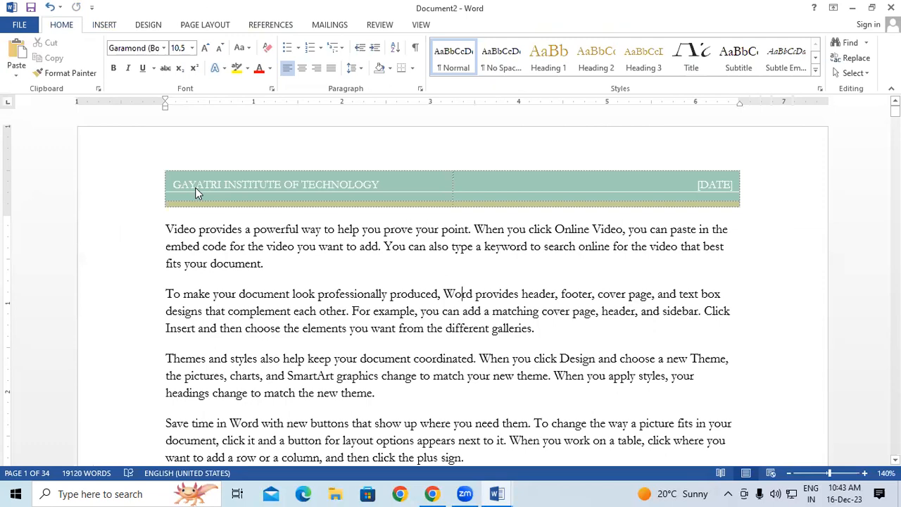
Move to page 17 and browse the Header gallery without choosing a design.
left_click_drag(895, 111, 894, 235)
left_click_drag(895, 236, 895, 281)
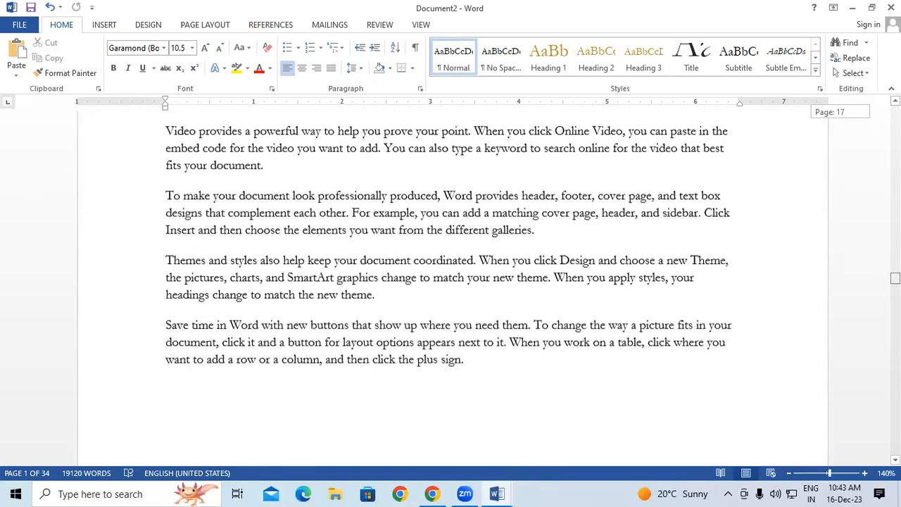
left_click(230, 302)
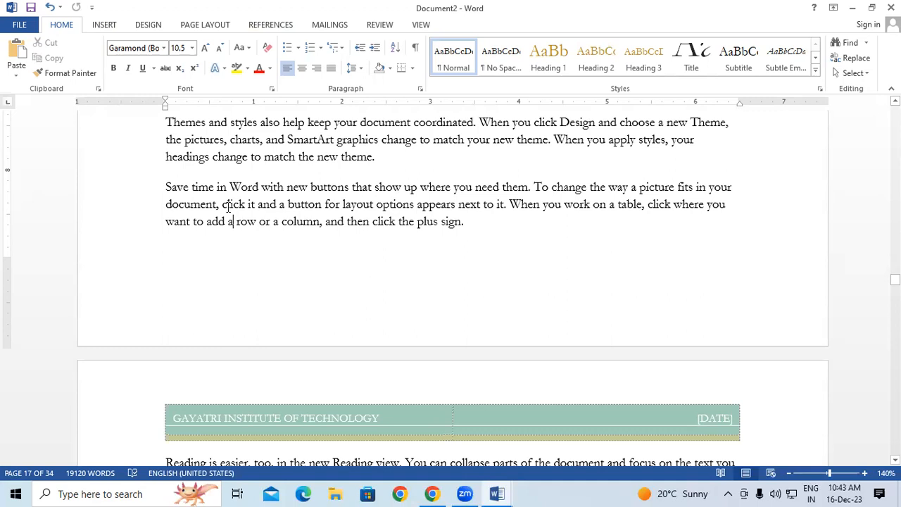
left_click(102, 25)
left_click(516, 62)
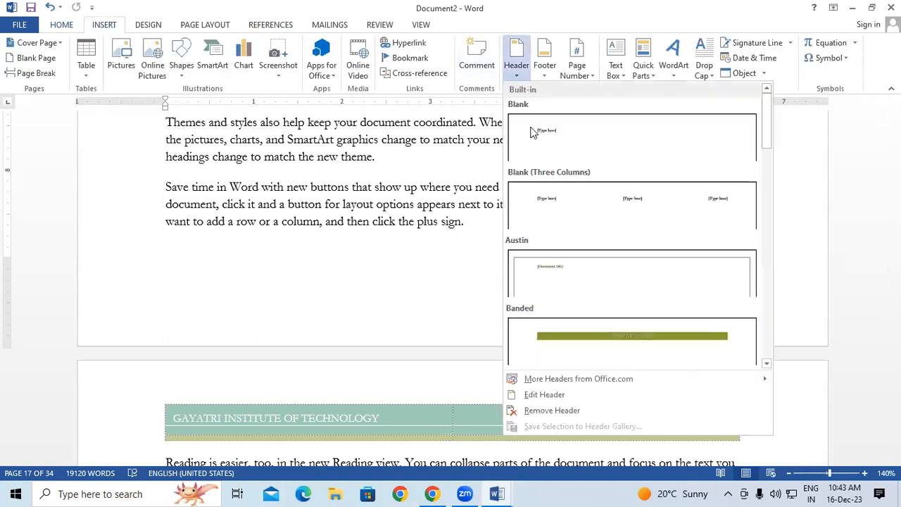
scroll(558, 204, "down", 5)
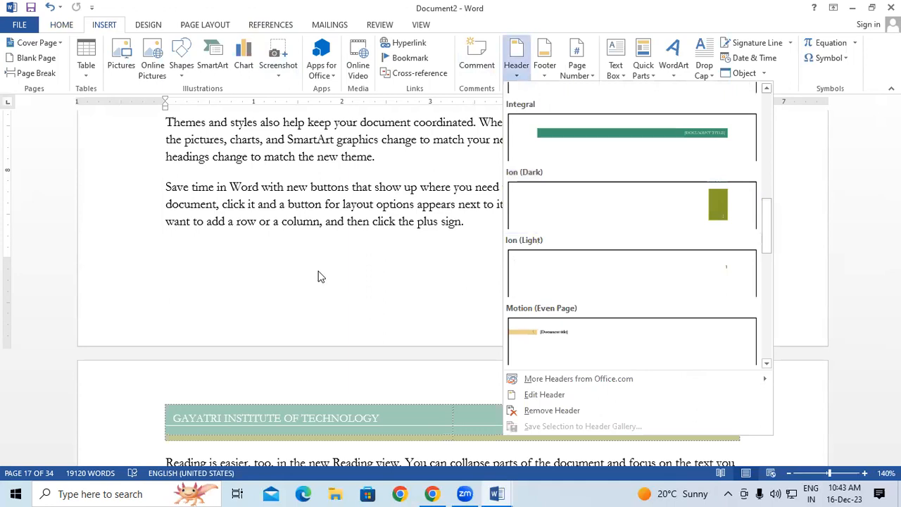
left_click(350, 255)
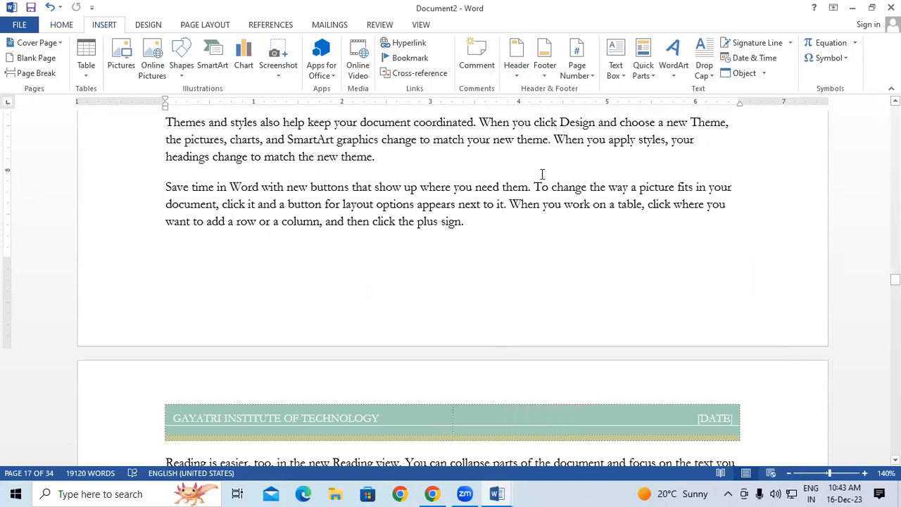
Double-click into page 18's header to edit the institute-name banner.
left_click(229, 223)
scroll(213, 296, "down", 2)
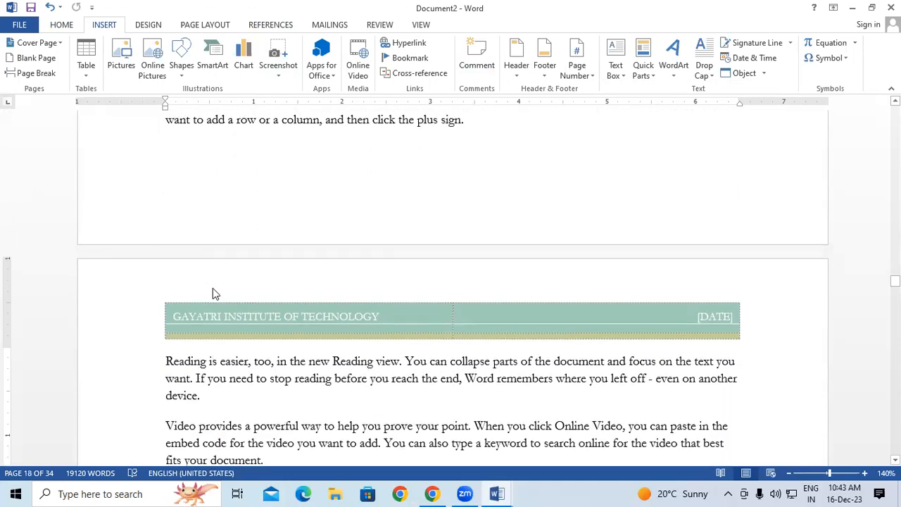
double_click(213, 285)
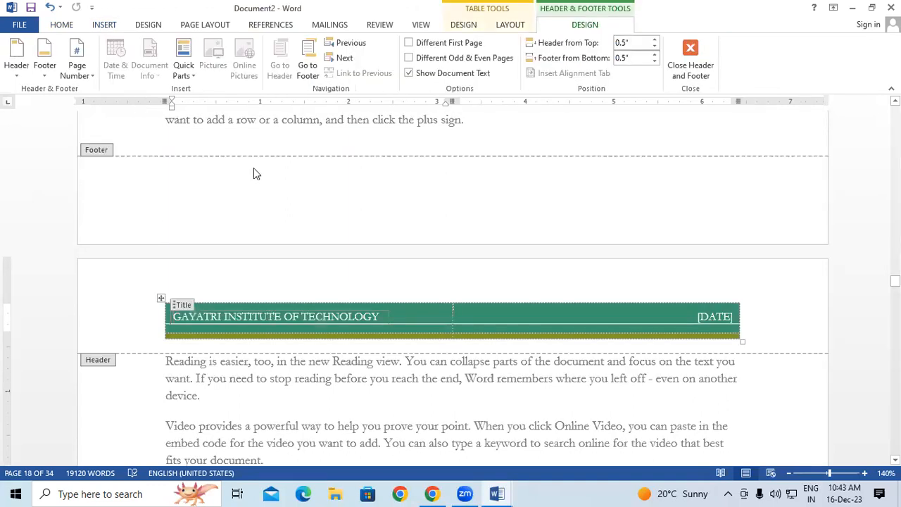
Click into the empty footer, then return to the body to leave header and footer editing.
left_click(244, 195)
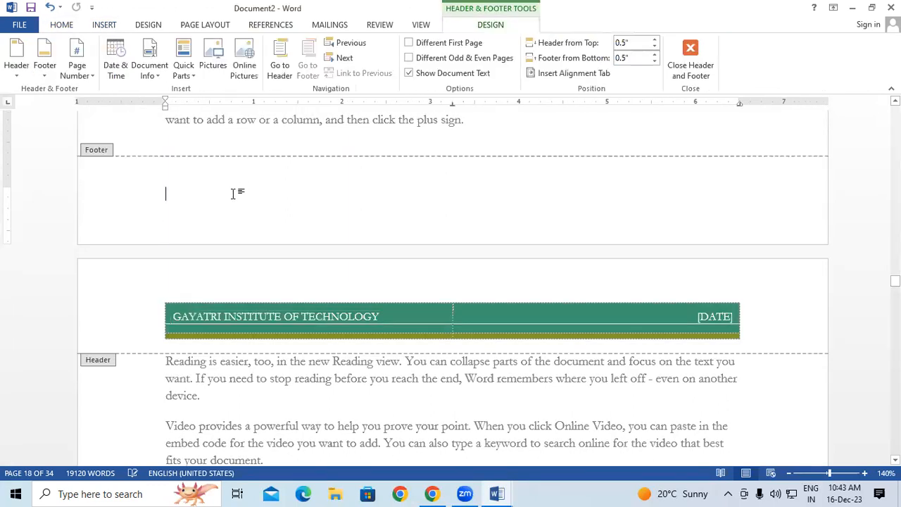
scroll(216, 189, "down", 1)
scroll(216, 188, "down", 3)
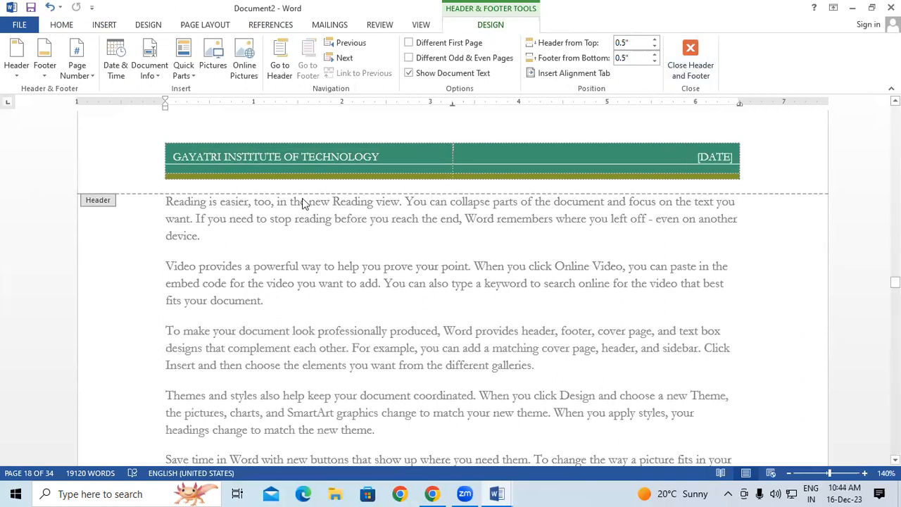
double_click(304, 248)
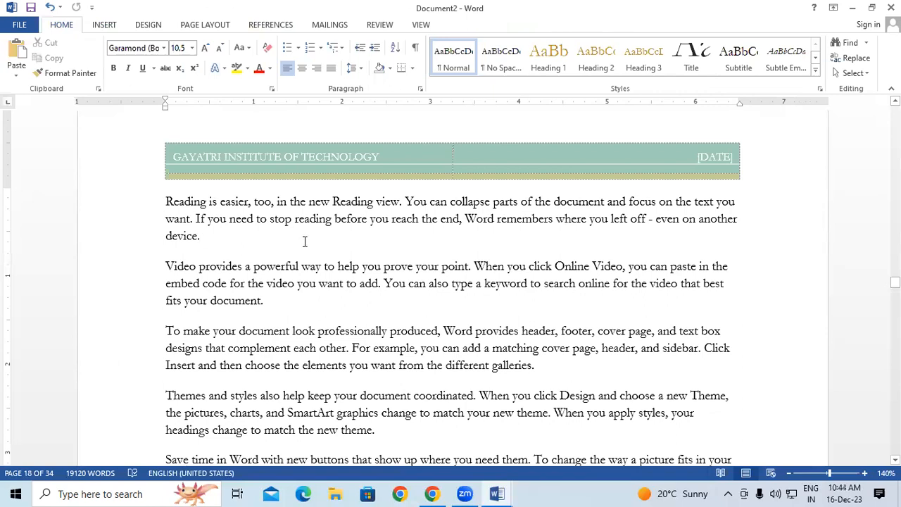
Reopen and close the GAYATRI INSTITUTE OF TECHNOLOGY header, then bring page 3 into view.
double_click(215, 138)
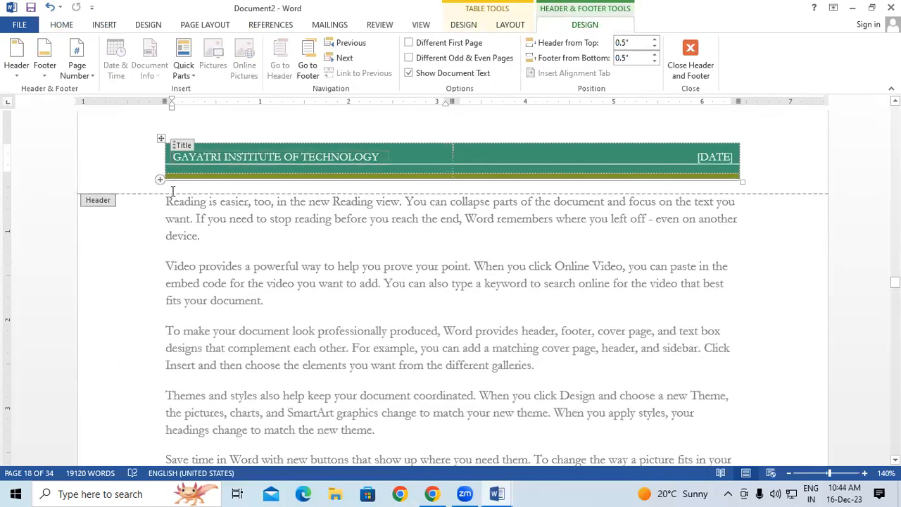
double_click(203, 221)
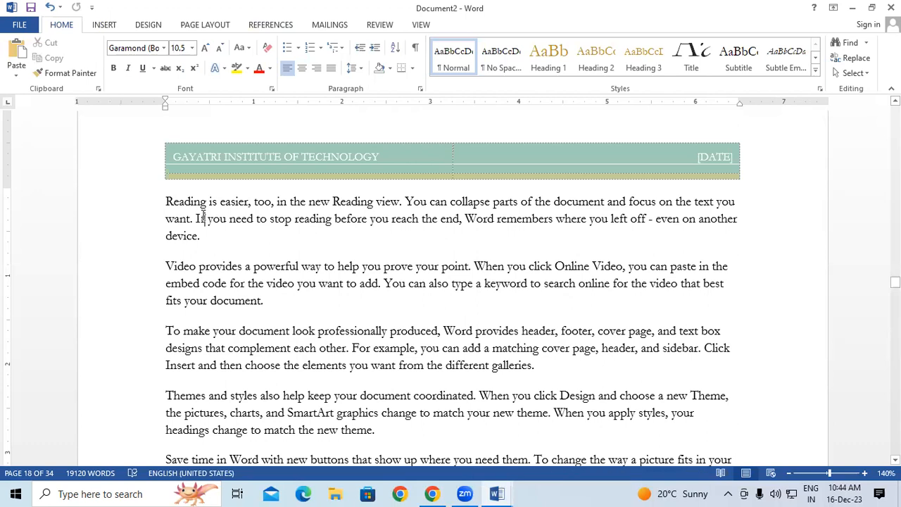
scroll(203, 217, "up", 3)
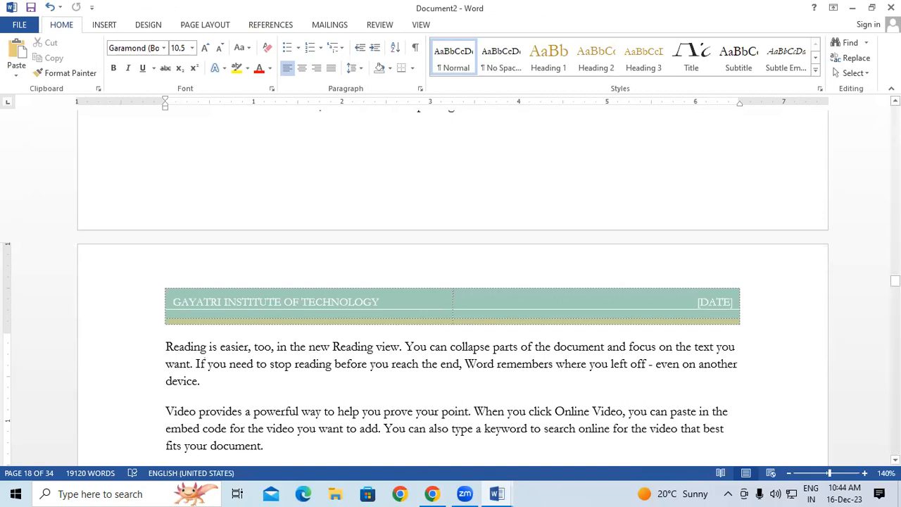
scroll(450, 282, "up", 10)
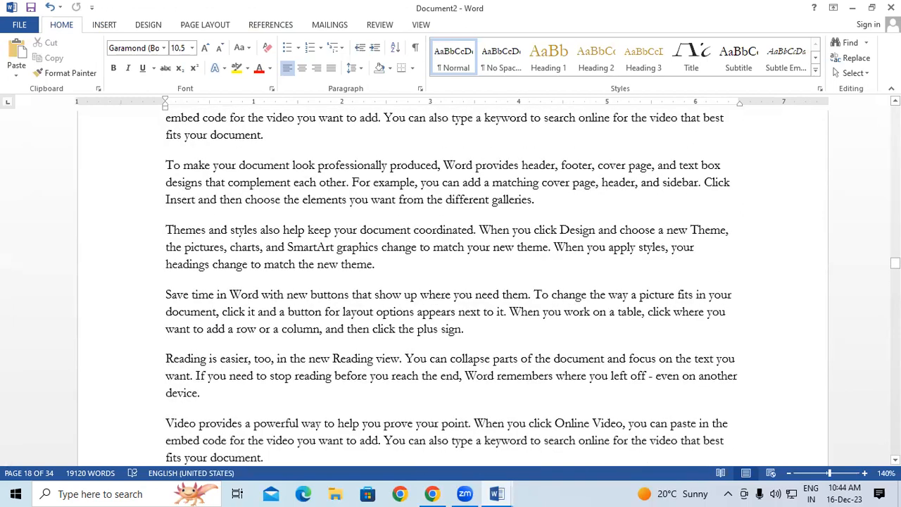
left_click_drag(895, 262, 873, 132)
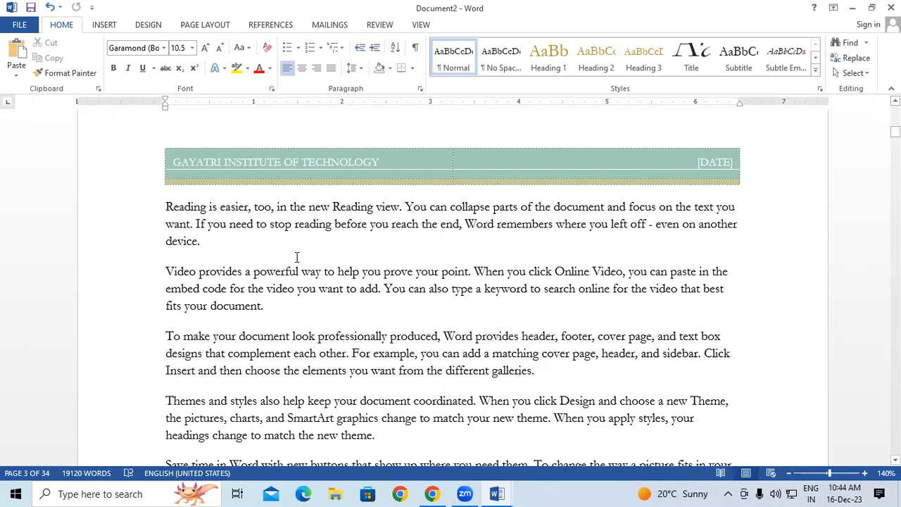
double_click(344, 171)
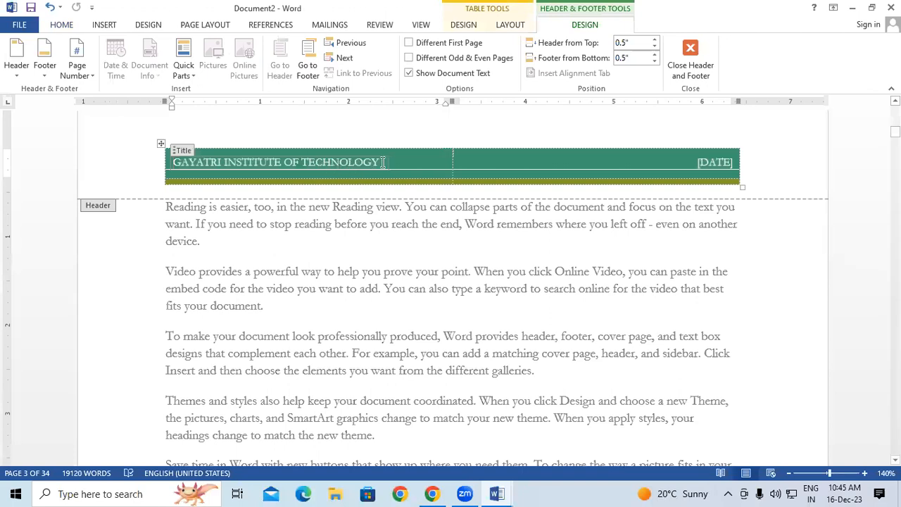
left_click_drag(381, 162, 234, 161)
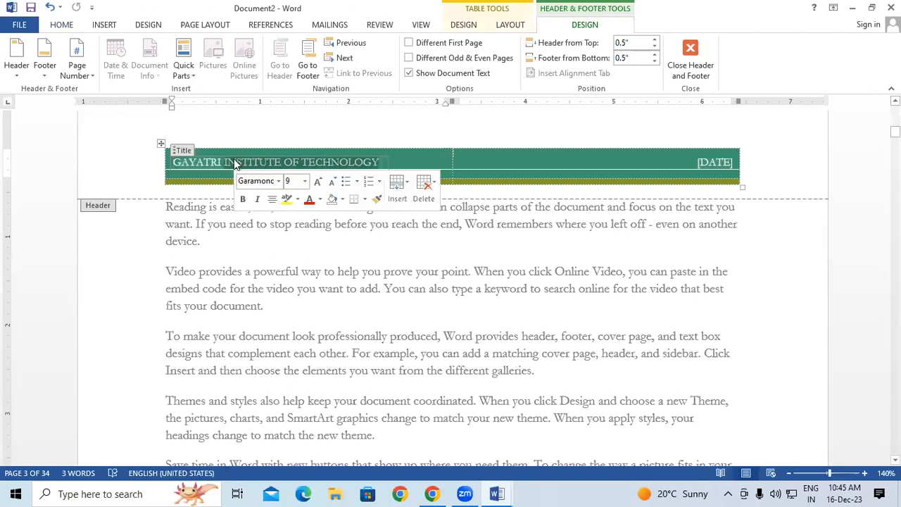
key("Delete")
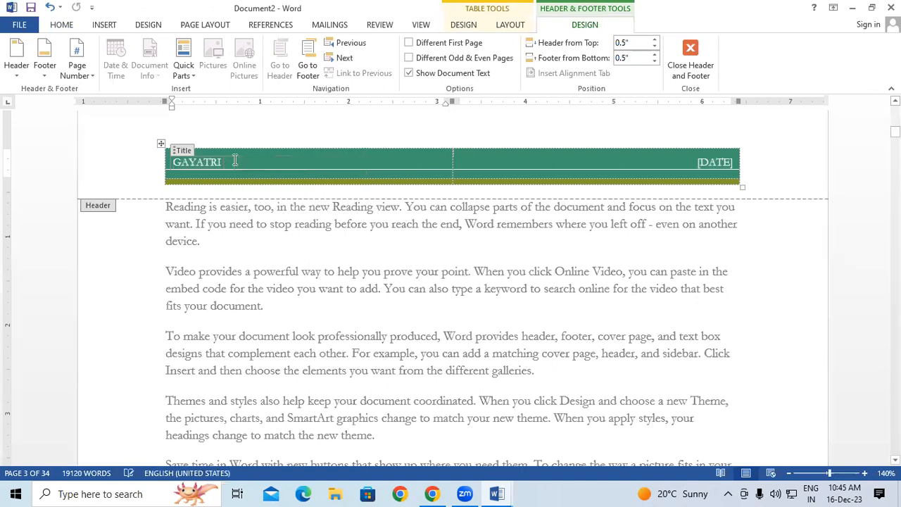
left_click(684, 62)
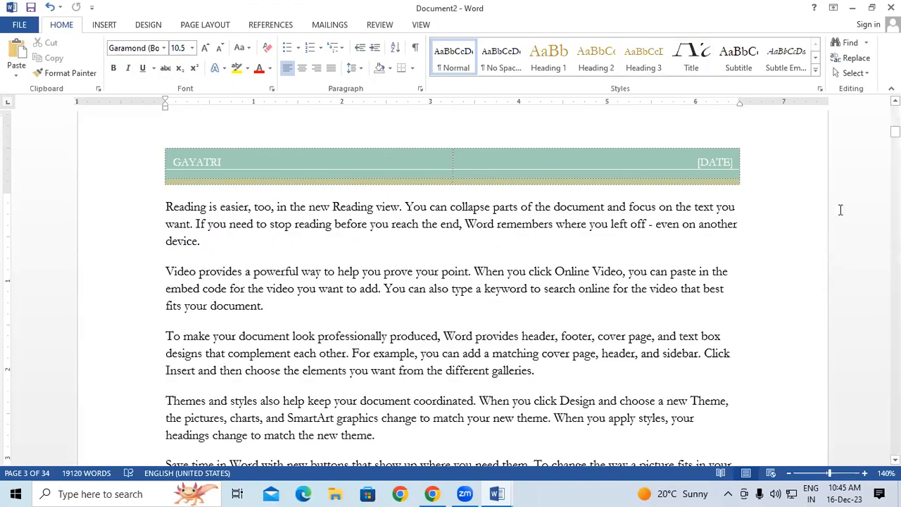
left_click_drag(895, 131, 895, 109)
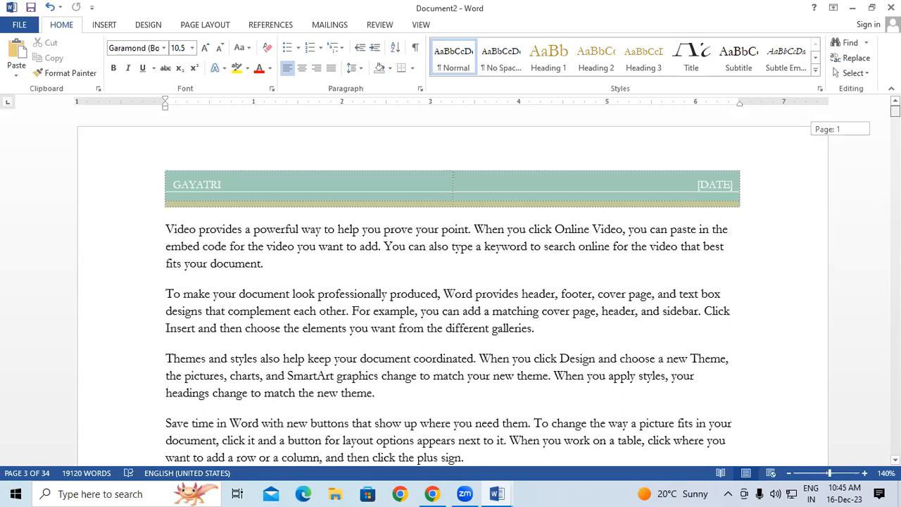
left_click_drag(895, 110, 895, 124)
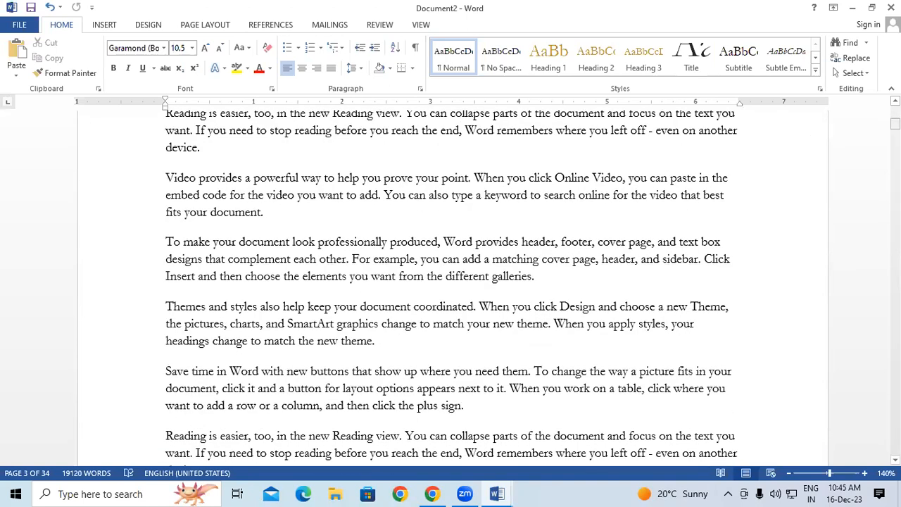
scroll(575, 129, "down", 8)
scroll(575, 129, "up", 20)
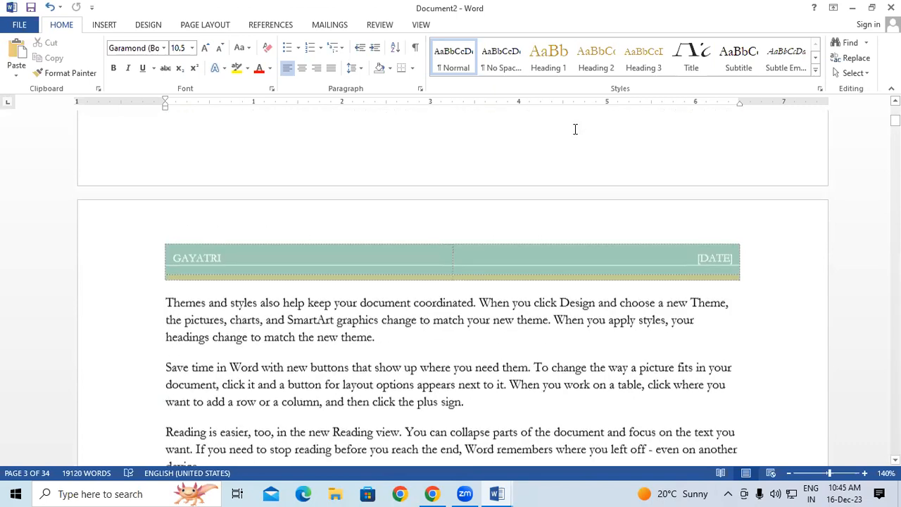
scroll(574, 129, "down", 1)
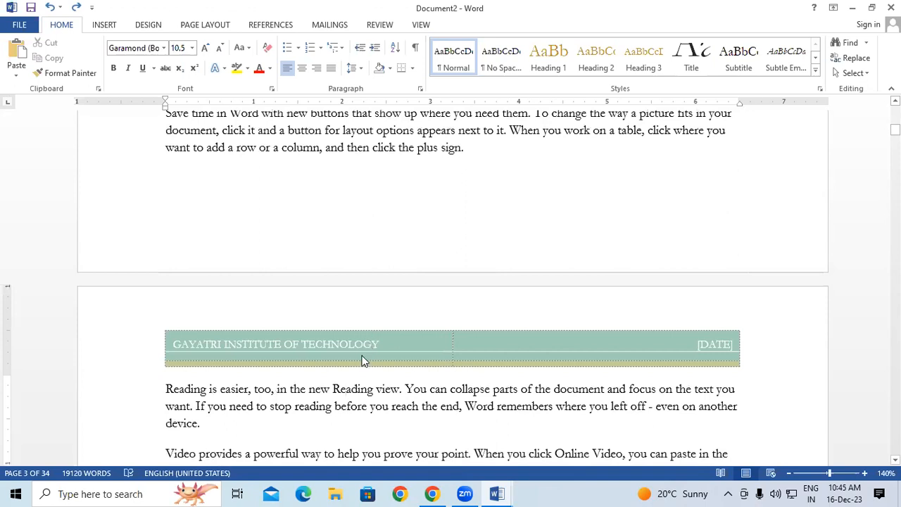
left_click(485, 151)
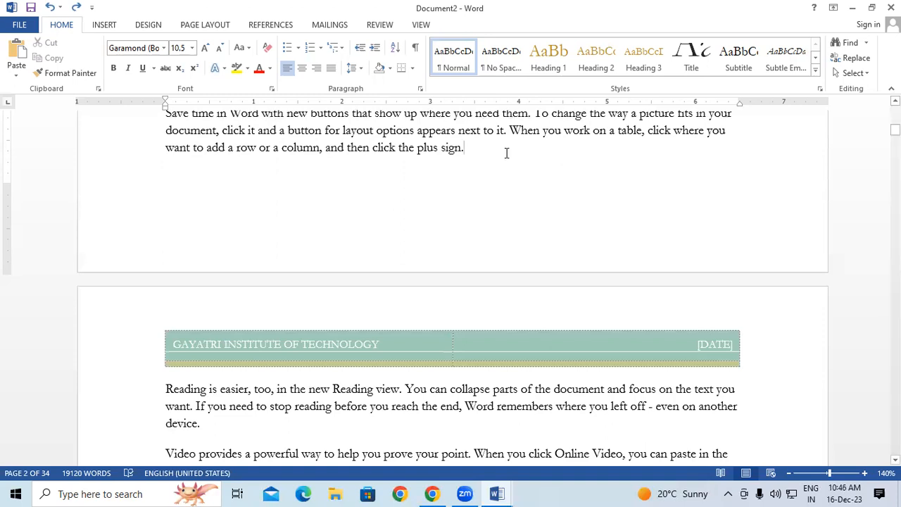
Insert a Next Page section break after the paragraph ending 'plus sign.' so page 3 starts a new section.
left_click(220, 23)
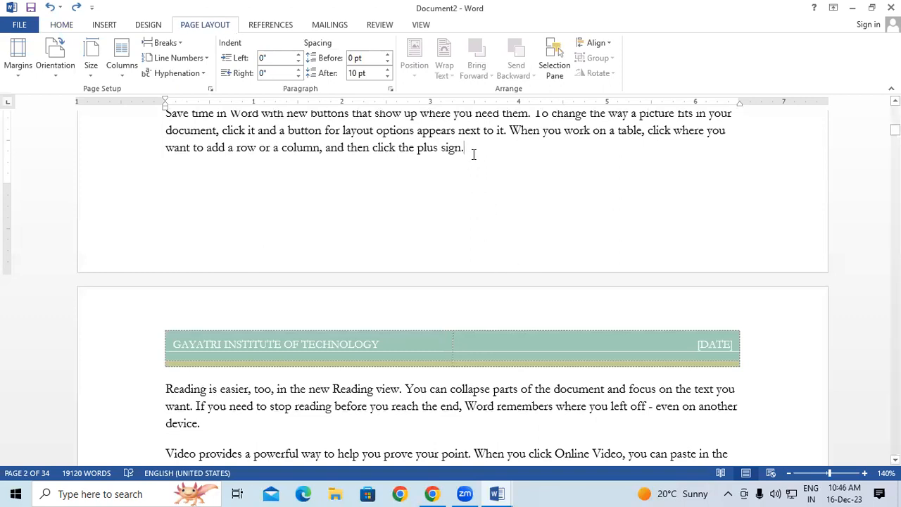
left_click(177, 46)
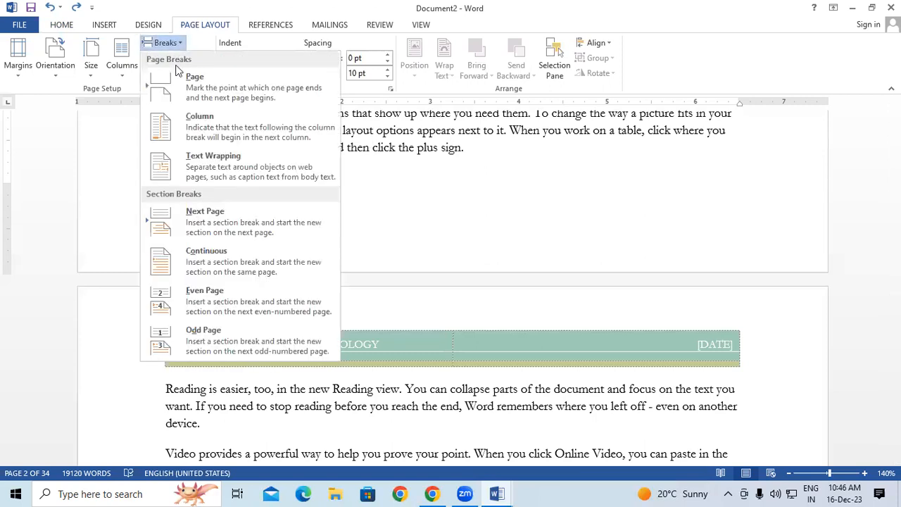
left_click(211, 224)
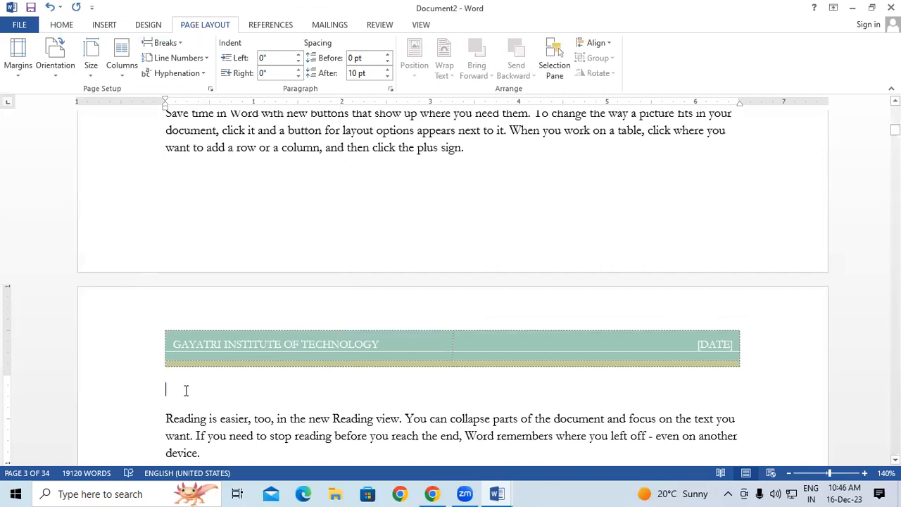
key("ctrl+2")
mouse_move(511, 177)
left_mouse_down()
mouse_move(508, 226)
mouse_move(518, 233)
mouse_move(506, 239)
left_mouse_up()
left_click_drag(468, 377, 497, 317)
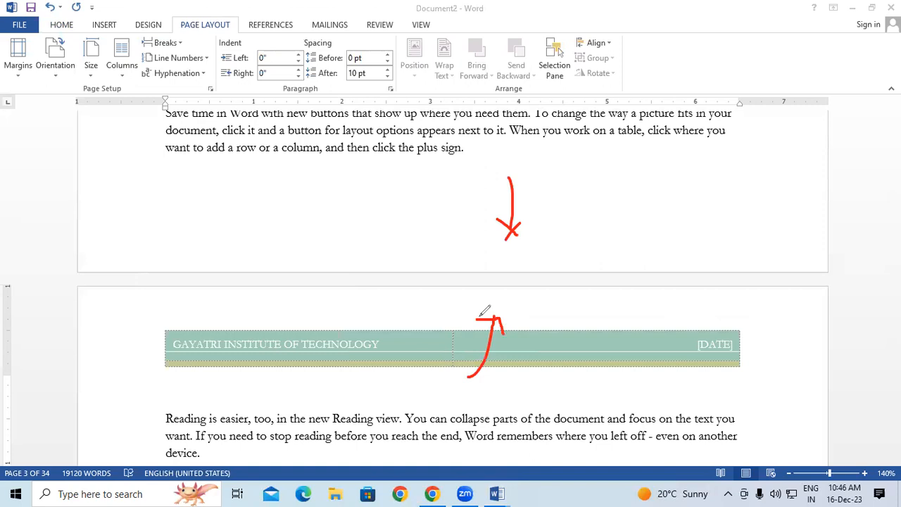
mouse_move(539, 203)
left_mouse_down()
mouse_move(537, 152)
mouse_move(548, 161)
left_mouse_up()
left_click_drag(541, 324, 542, 364)
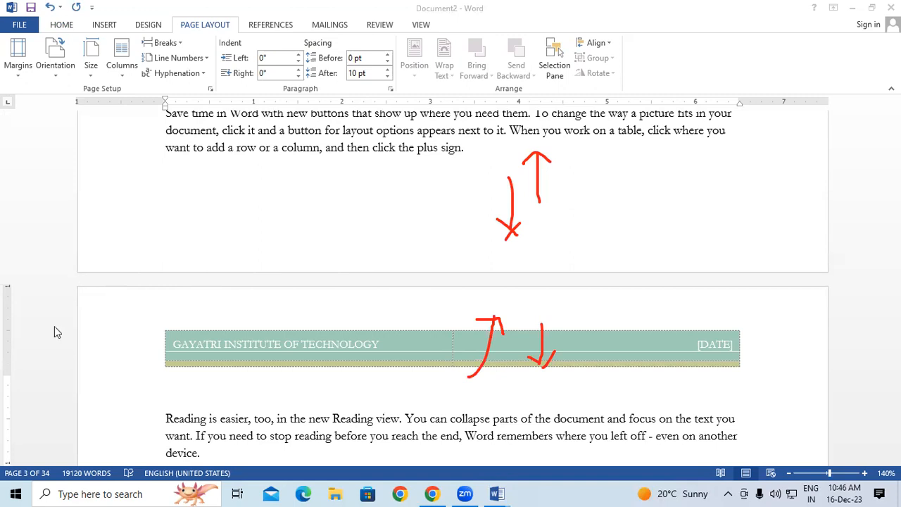
key("Escape")
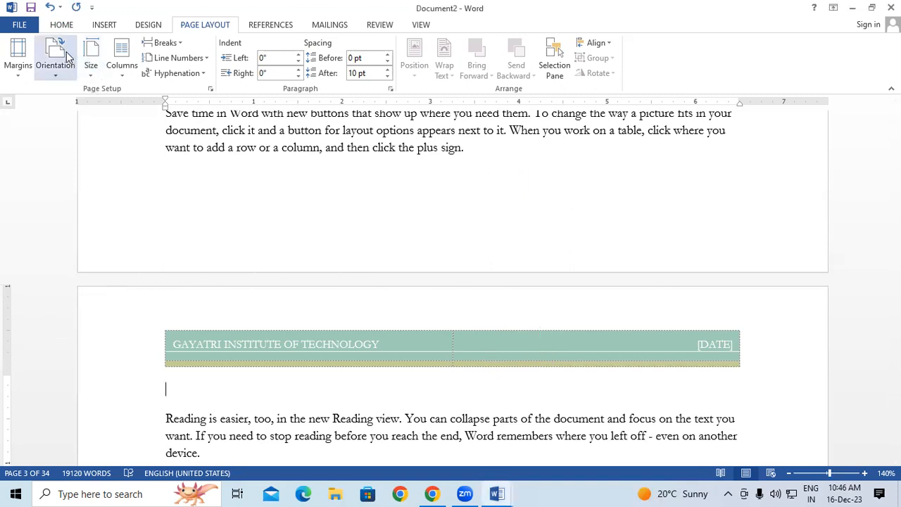
left_click(166, 42)
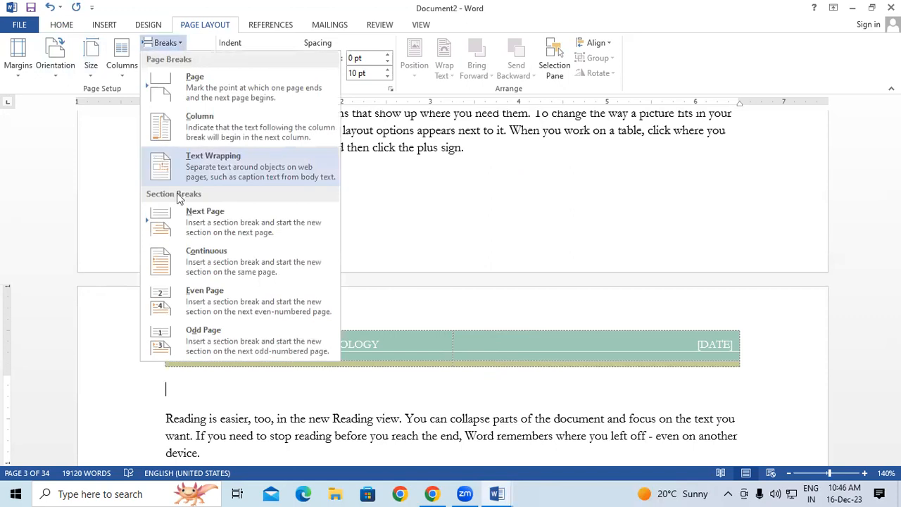
left_click(287, 404)
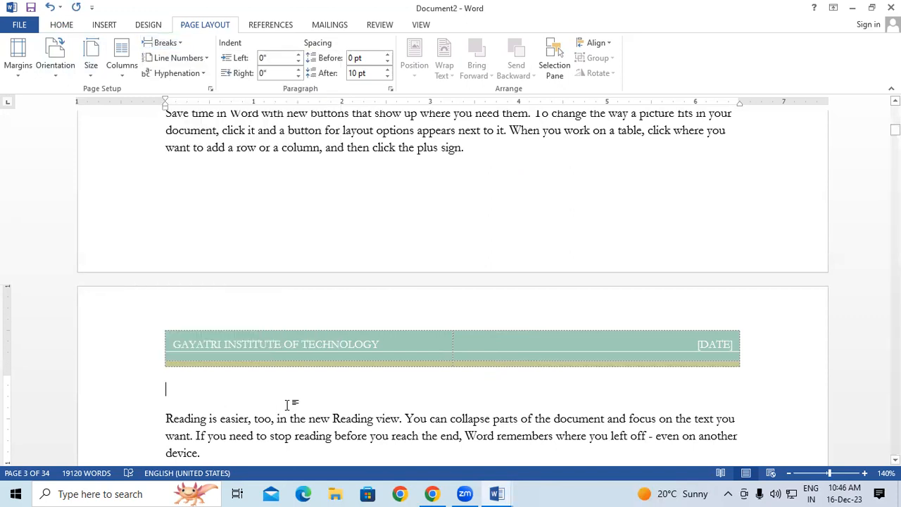
key("BackSpace")
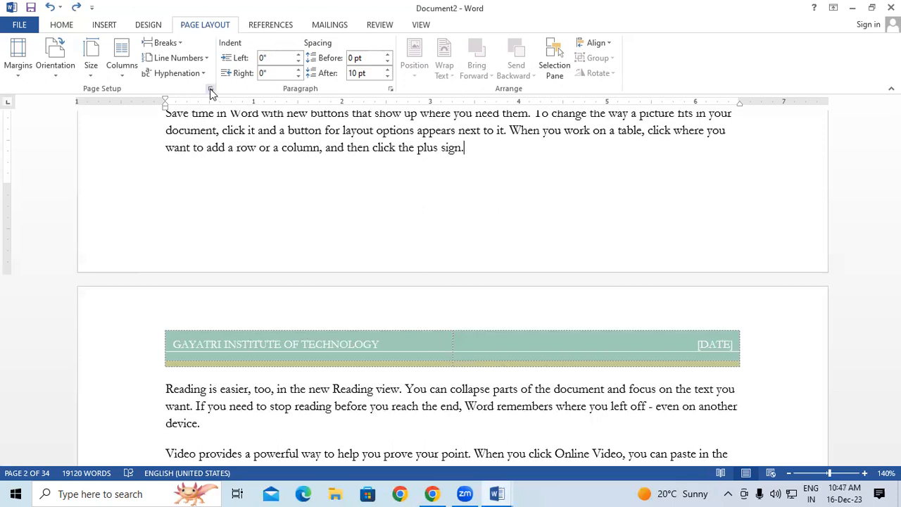
left_click(179, 44)
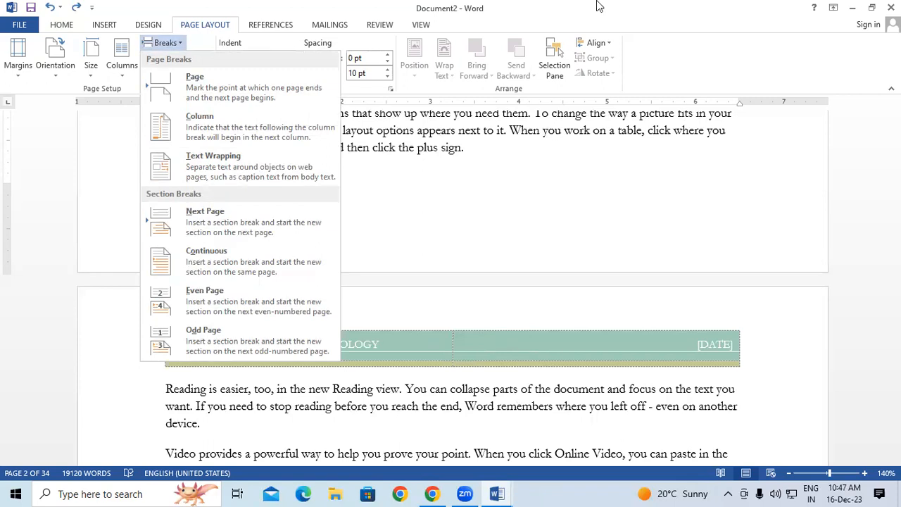
left_click(242, 231)
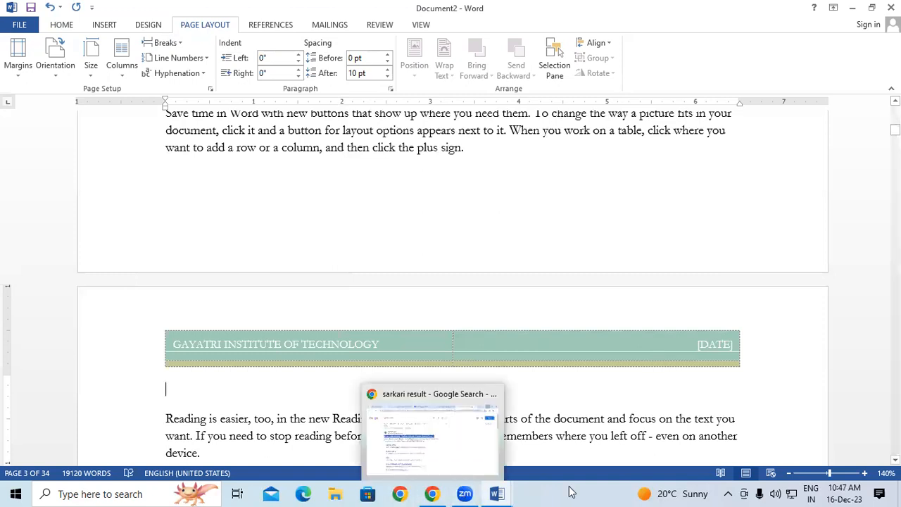
Open the section 2 header and turn off Link to Previous.
double_click(243, 343)
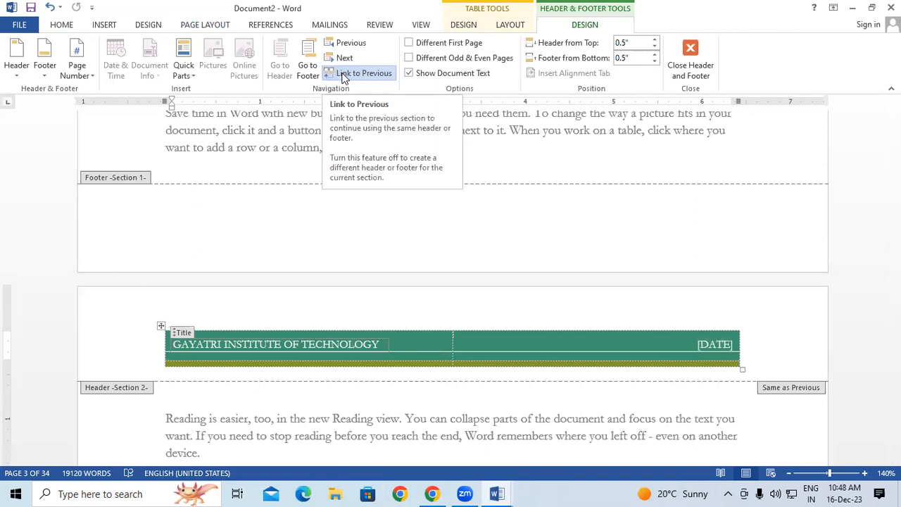
mouse_move(500, 492)
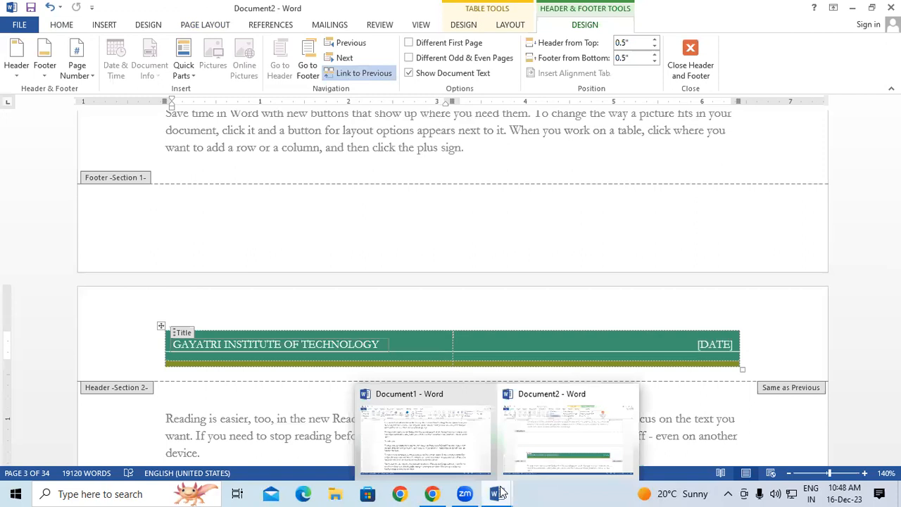
left_click(358, 73)
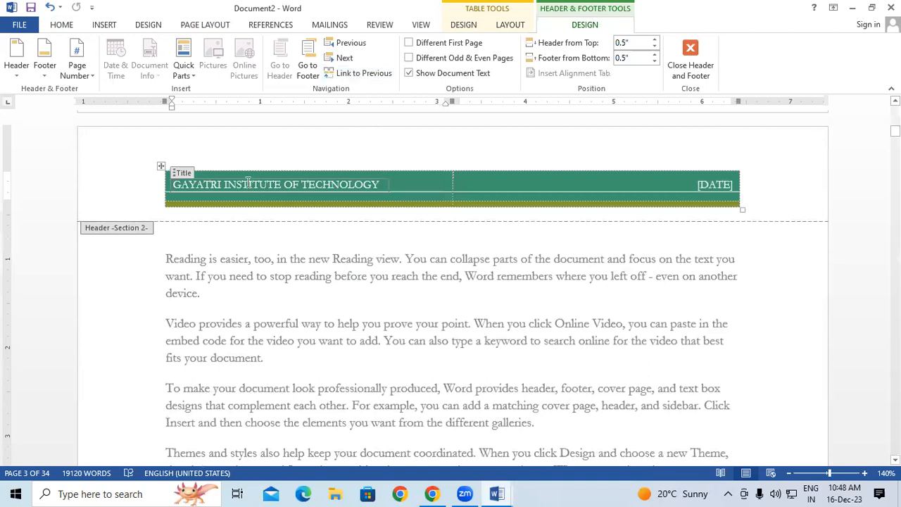
Delete 'INSTITUTE OF TECHNOLOGY' so the header reads just 'GAYATRI', then close header editing.
left_click_drag(239, 181, 426, 167)
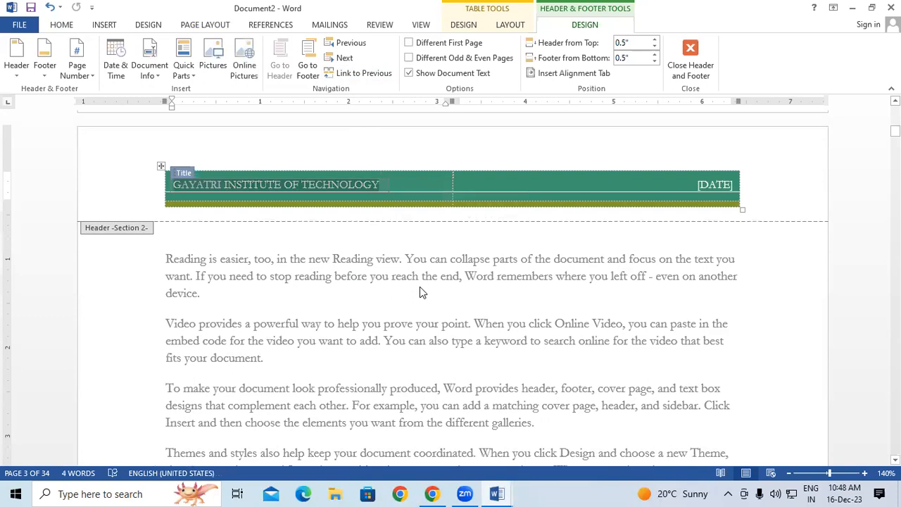
left_click(225, 195)
left_click_drag(223, 185, 364, 175)
key("BackSpace")
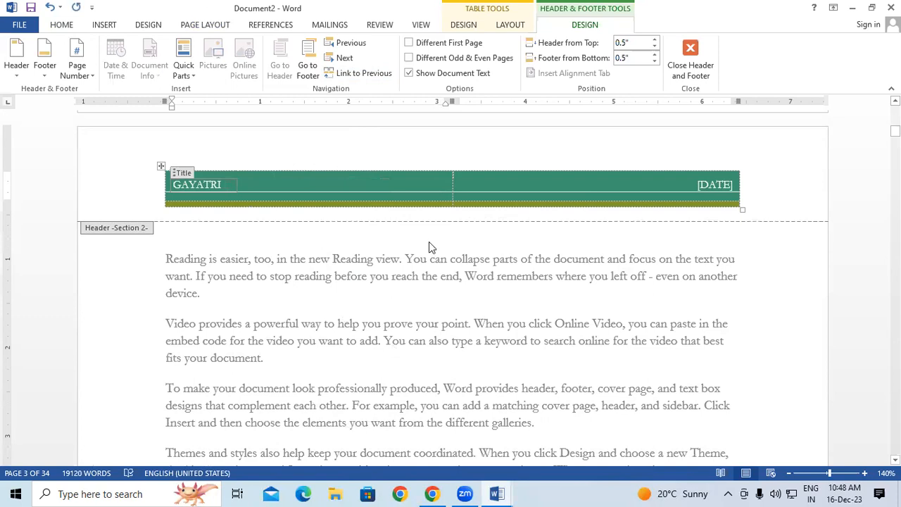
left_click(690, 70)
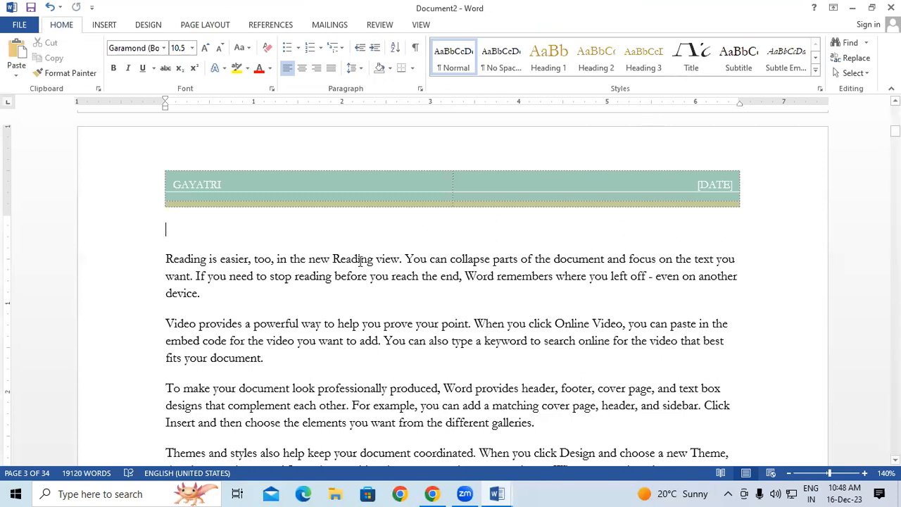
Undo the header title shortening and the section break.
scroll(450, 282, "up", 8)
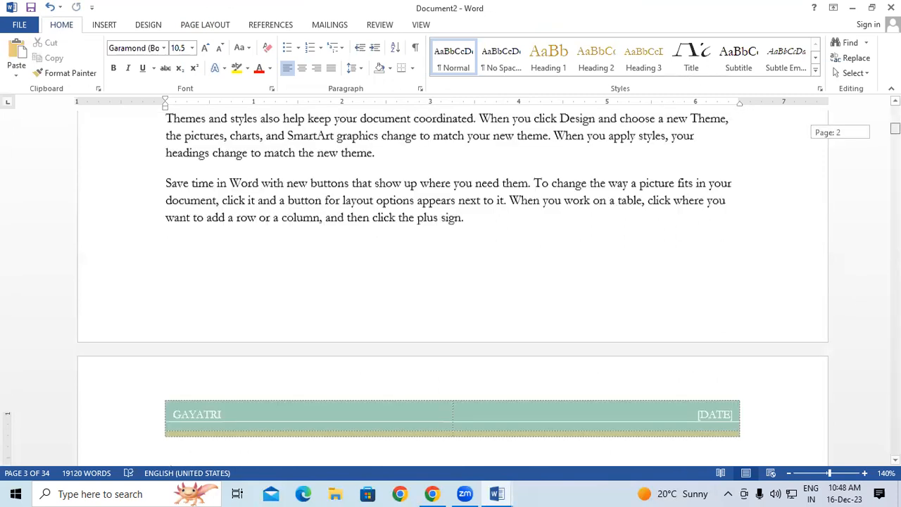
scroll(450, 281, "down", 6)
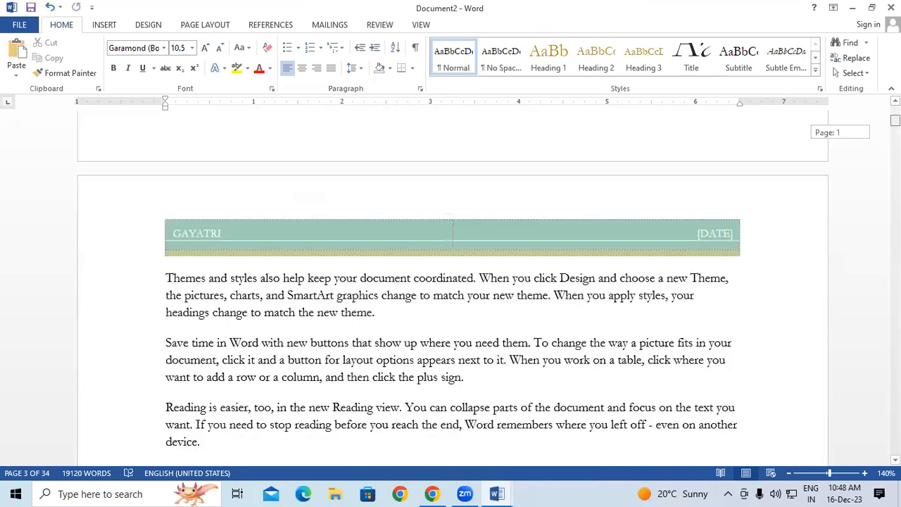
scroll(450, 281, "down", 10)
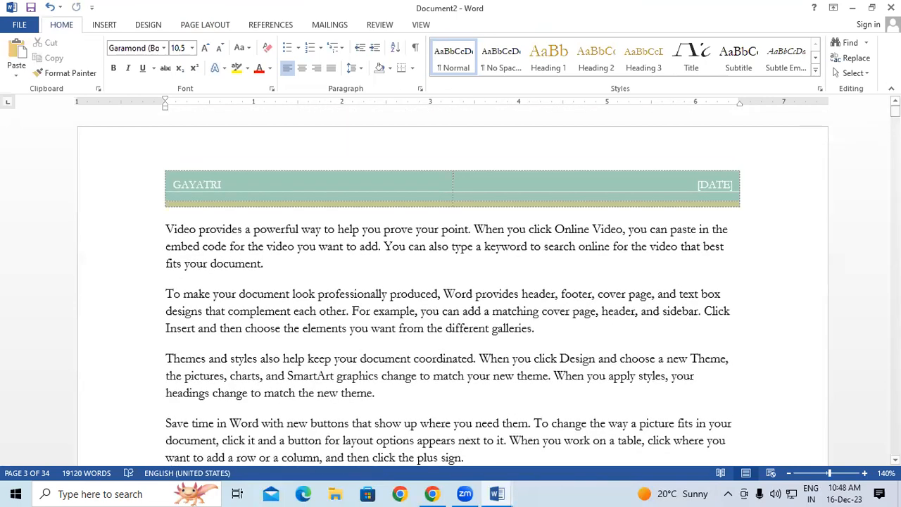
key("ctrl+z")
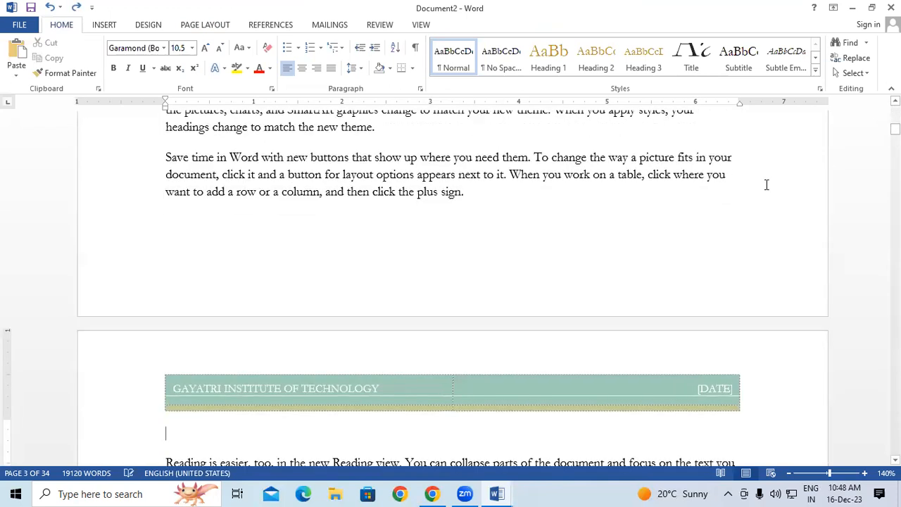
key("ctrl+z")
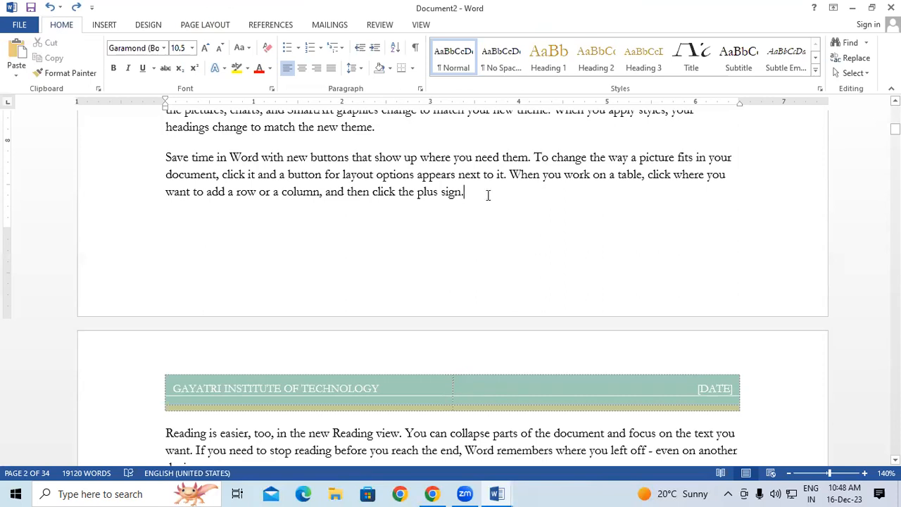
Dismiss the Breaks list without inserting anything, then undo again to remove the header.
left_click(201, 25)
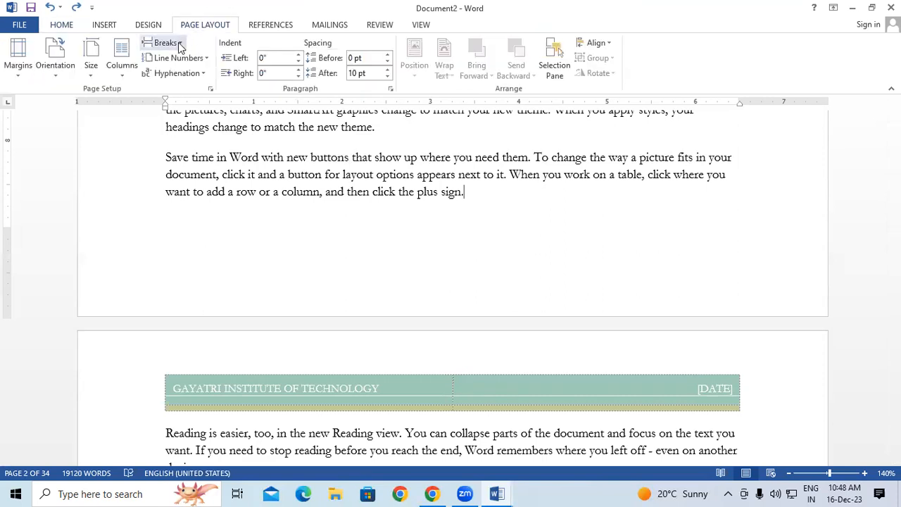
left_click(180, 46)
left_click(431, 251)
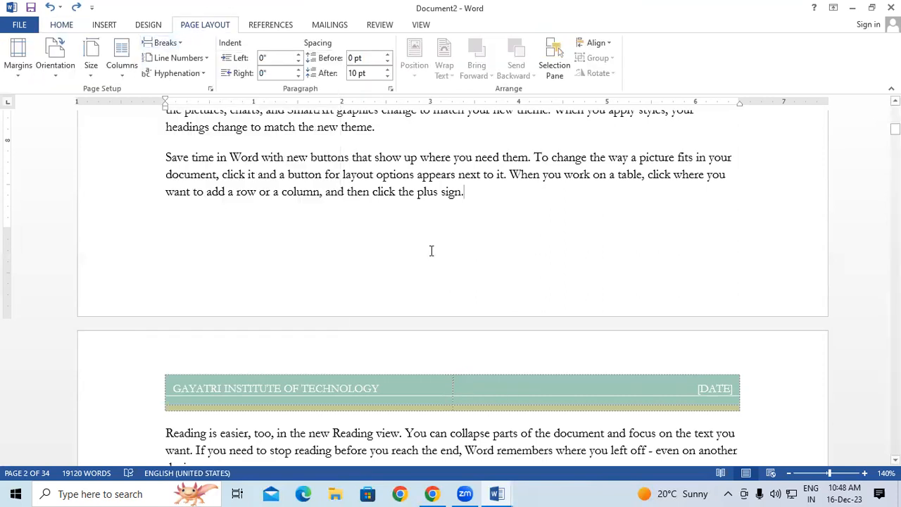
key("ctrl+z")
key("ctrl+z")
key("ctrl+z")
key("ctrl+z")
key("ctrl+z")
key("ctrl+z")
key("ctrl+z")
key("ctrl+z")
scroll(493, 312, "up", 2)
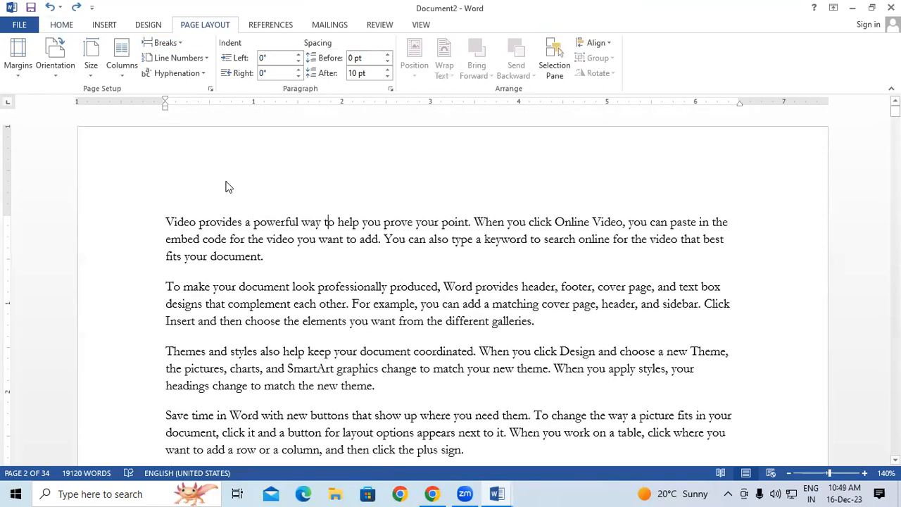
double_click(222, 172)
type("Gayatri")
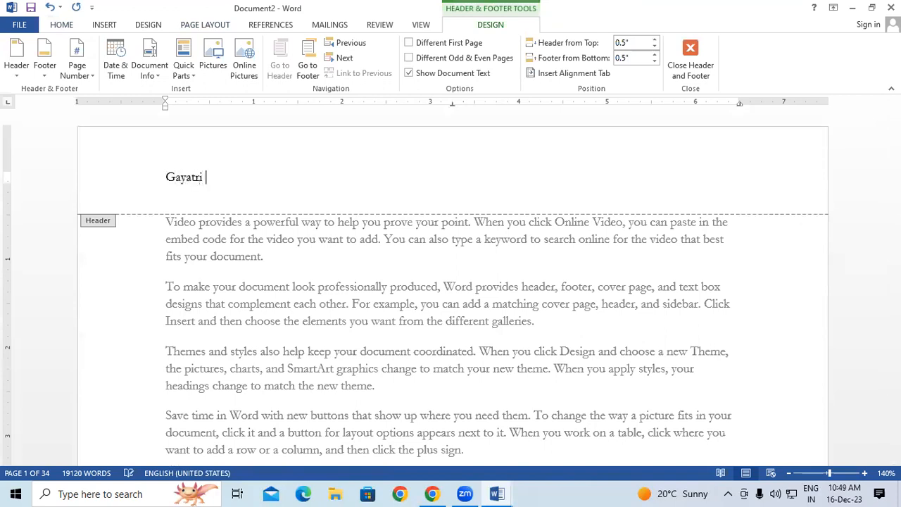
type(" Institute Of Technology")
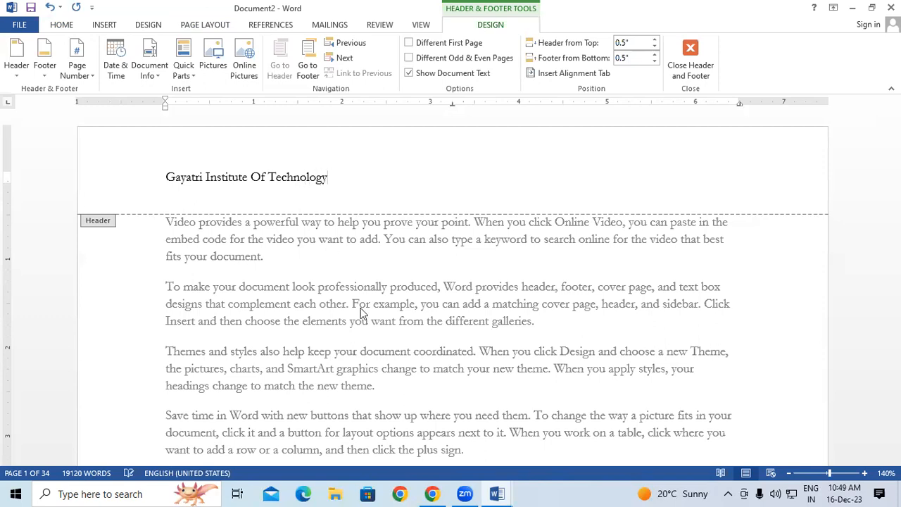
double_click(290, 246)
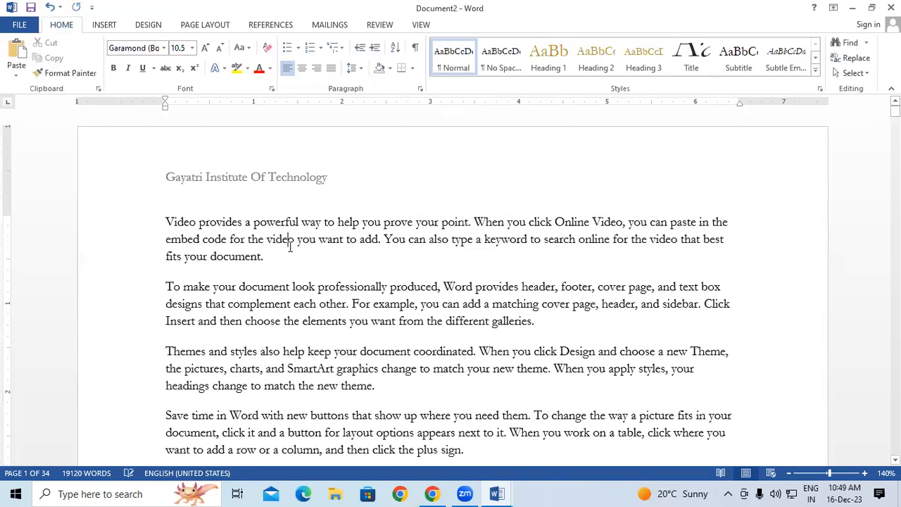
scroll(302, 226, "down", 1)
scroll(321, 207, "up", 1)
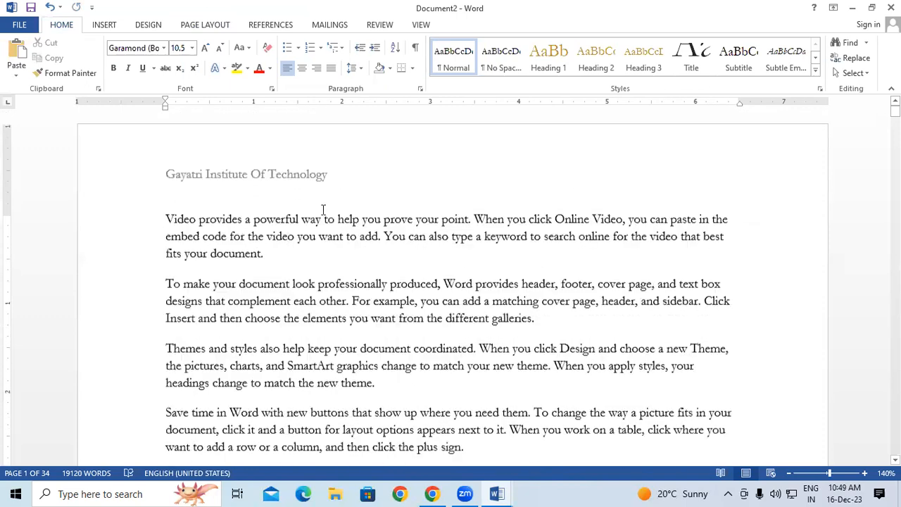
scroll(310, 281, "down", 15)
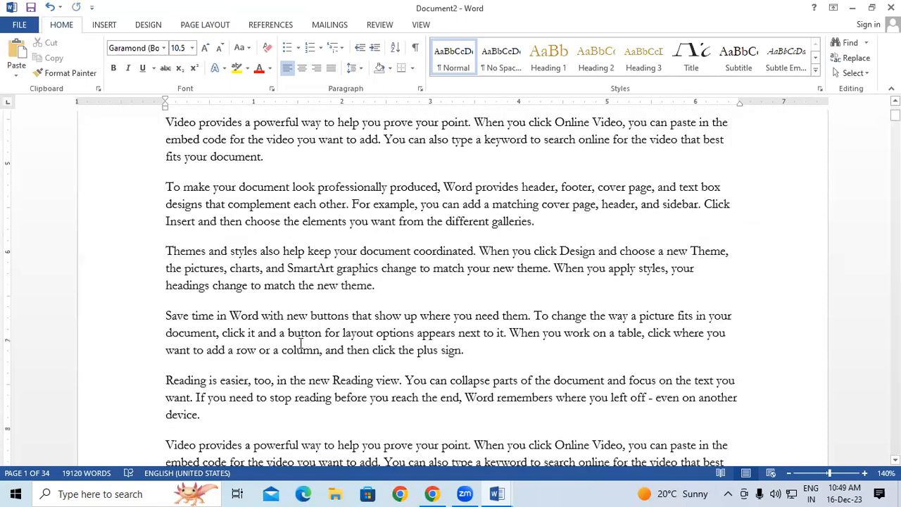
scroll(299, 348, "down", 5)
left_click(301, 342)
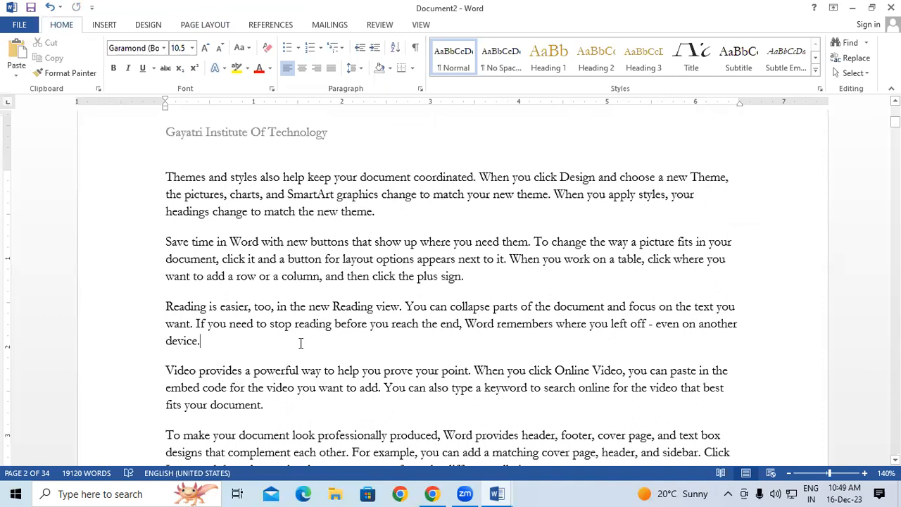
scroll(300, 343, "down", 12)
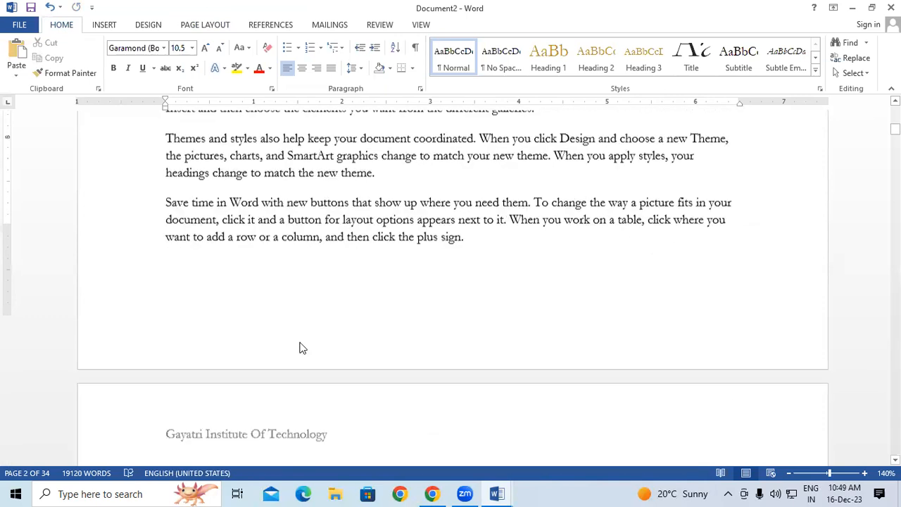
left_click(299, 415)
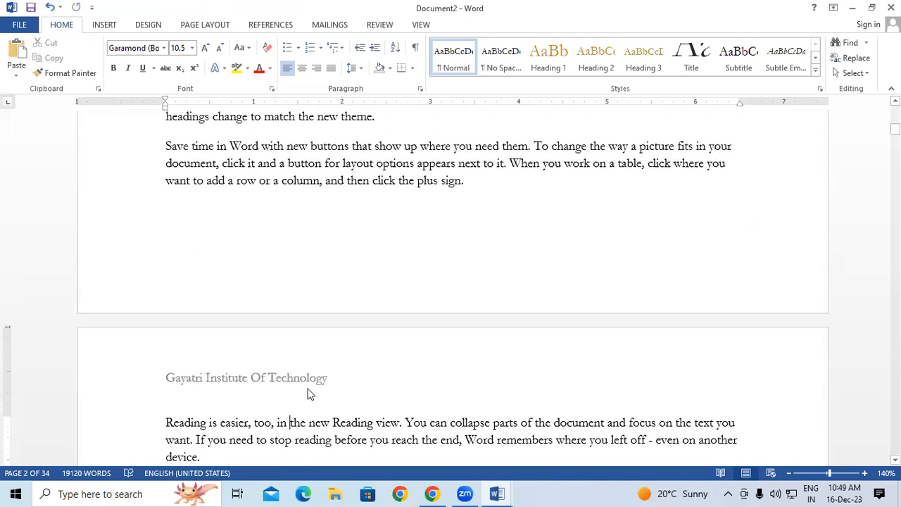
left_click(492, 181)
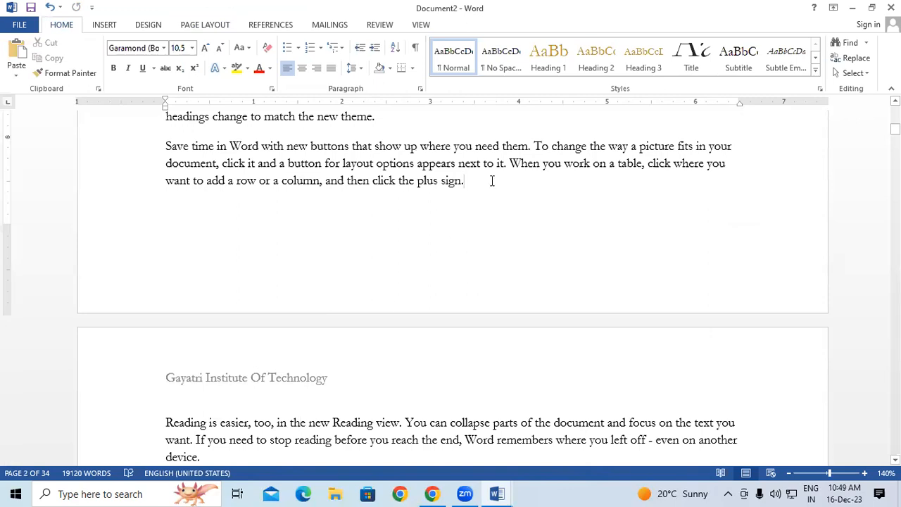
Insert a Next Page section break so page 3 begins section 2.
left_click(220, 27)
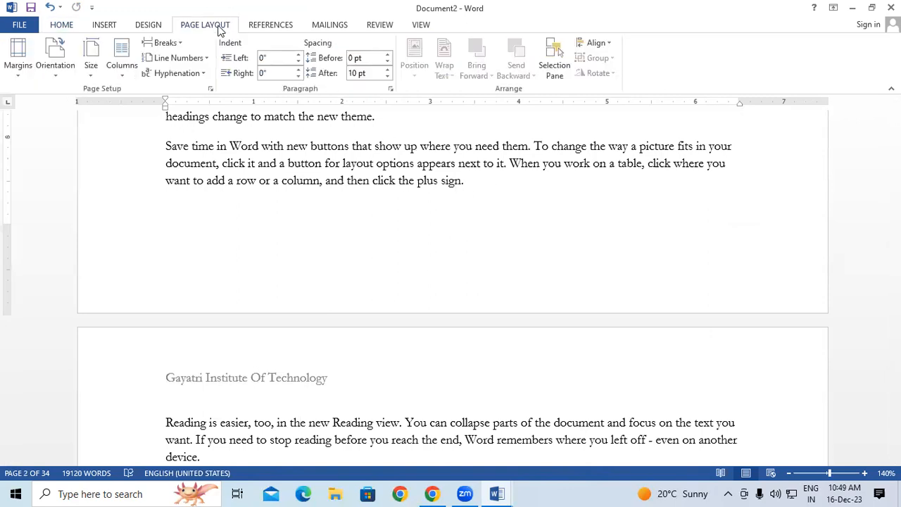
left_click(168, 43)
left_click(203, 221)
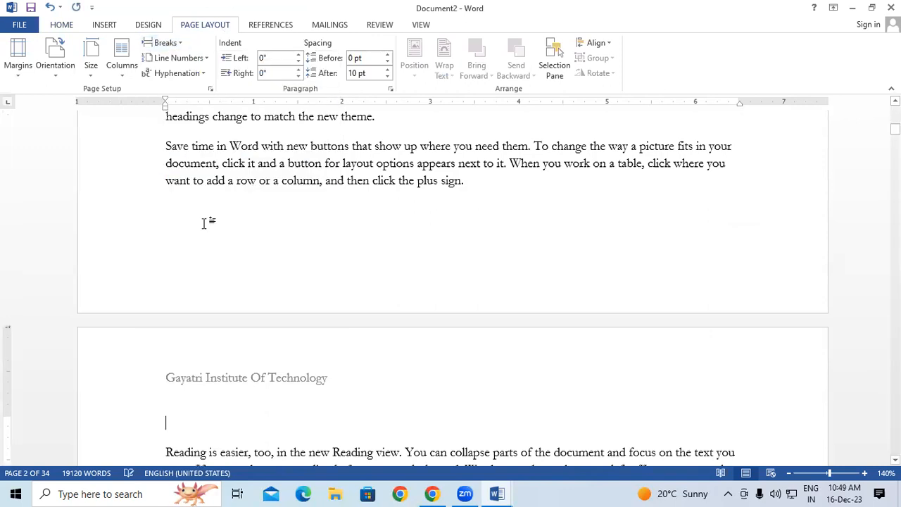
scroll(237, 257, "down", 3)
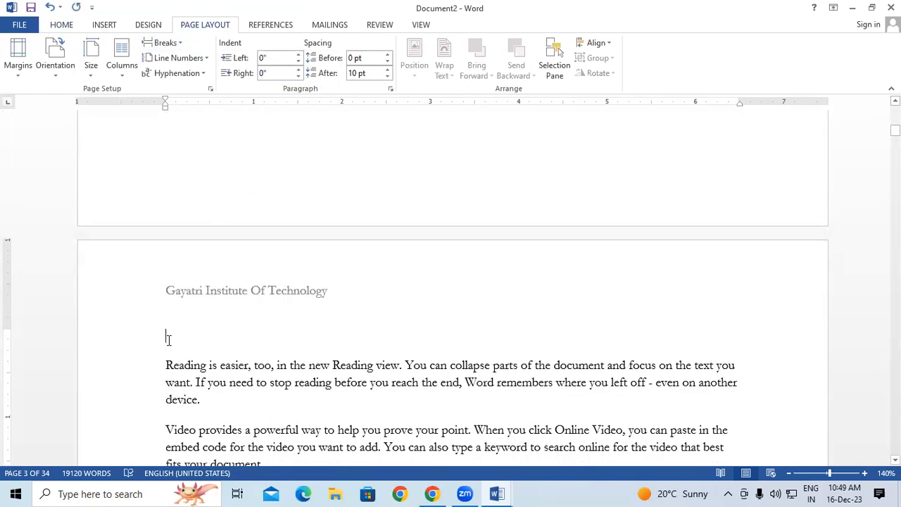
Unlink the page 3 header and delete 'Institute Of Technology', leaving only 'Gayatri'.
double_click(191, 293)
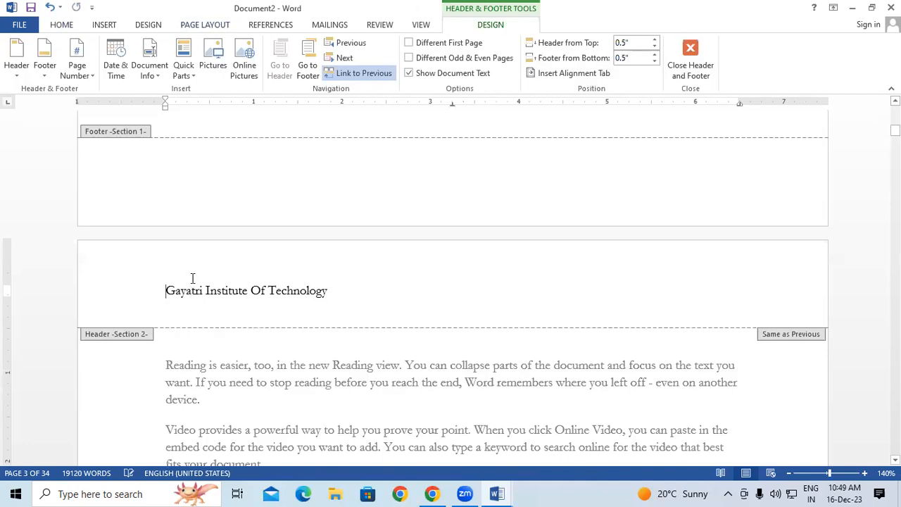
left_click(361, 73)
left_click_drag(205, 178, 265, 179)
left_click_drag(340, 180, 205, 178)
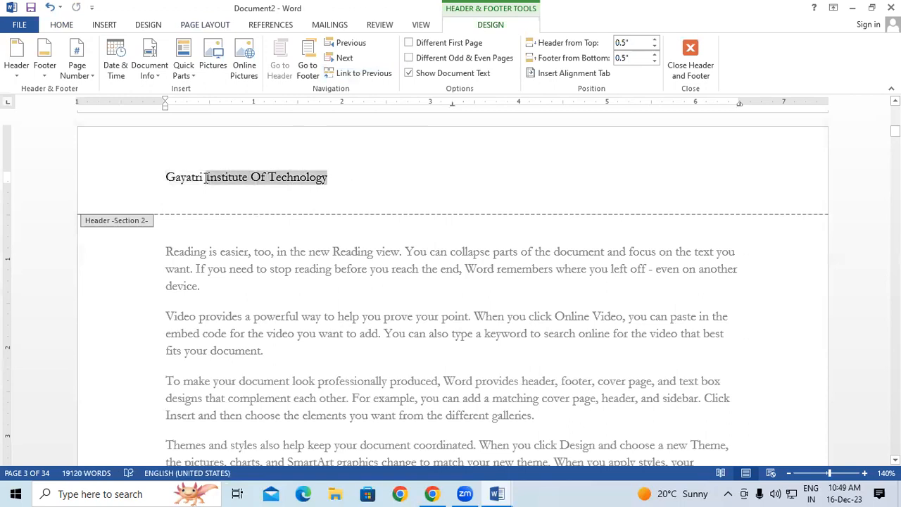
key("BackSpace")
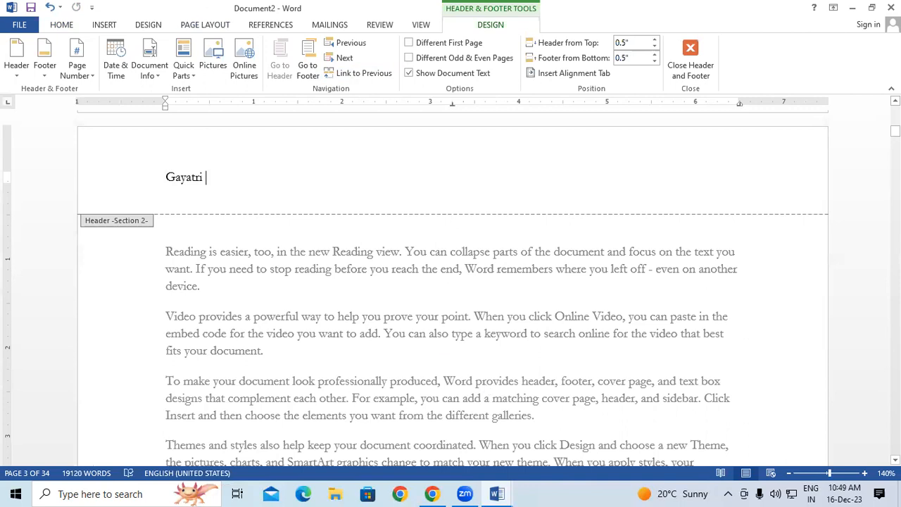
left_click(690, 63)
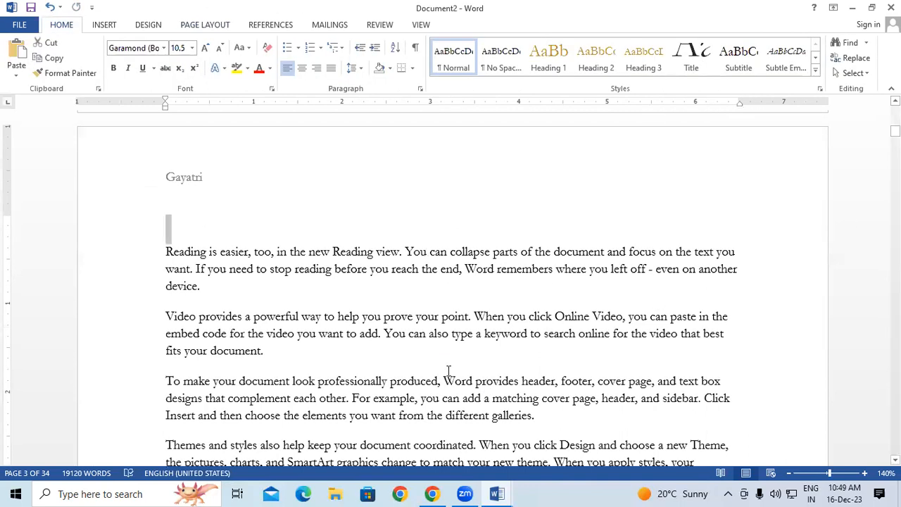
Check the pages, then reopen and close the section 2 header to confirm its 'Gayatri' title.
scroll(422, 373, "up", 2)
scroll(447, 374, "down", 7)
scroll(447, 373, "up", 12)
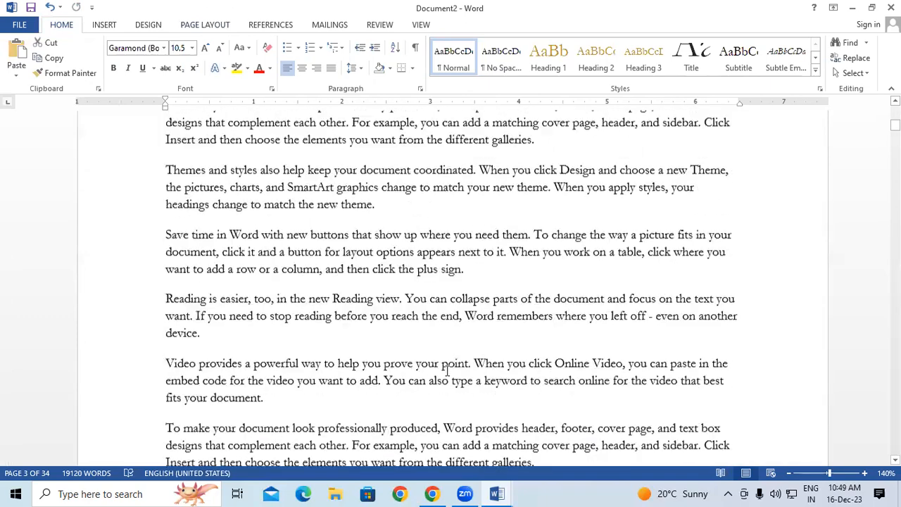
scroll(443, 370, "up", 4)
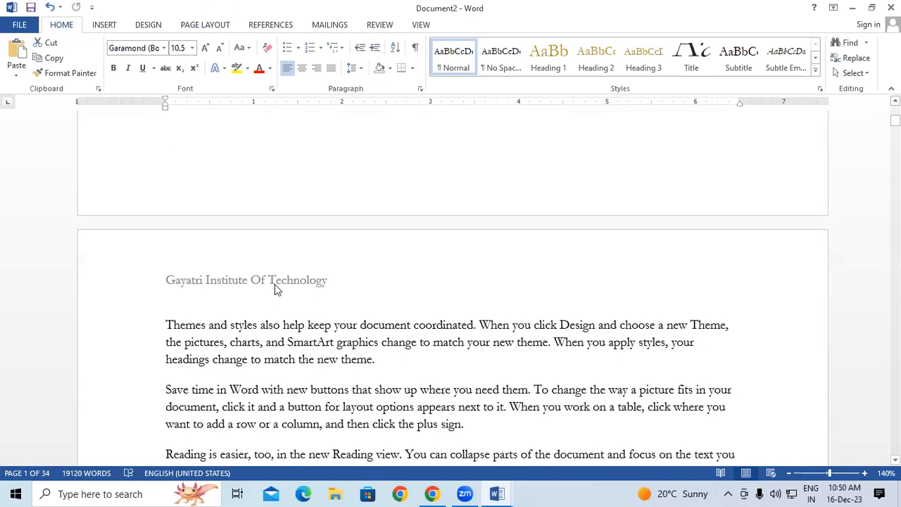
scroll(274, 284, "down", 6)
scroll(275, 284, "down", 6)
scroll(213, 342, "down", 5)
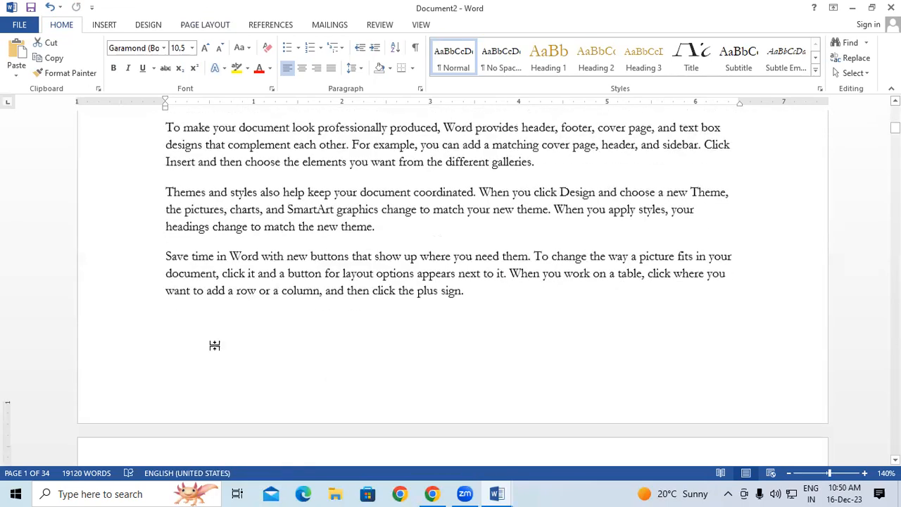
double_click(201, 311)
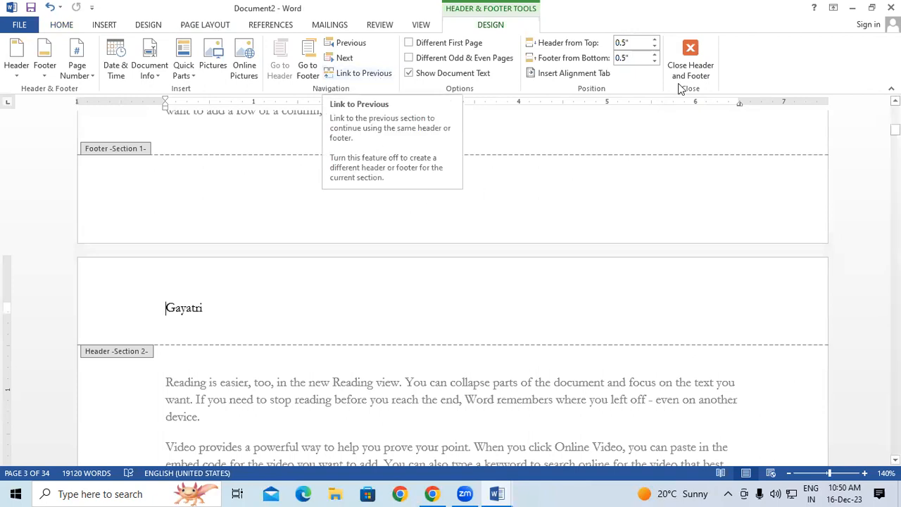
left_click(690, 62)
scroll(502, 171, "up", 10)
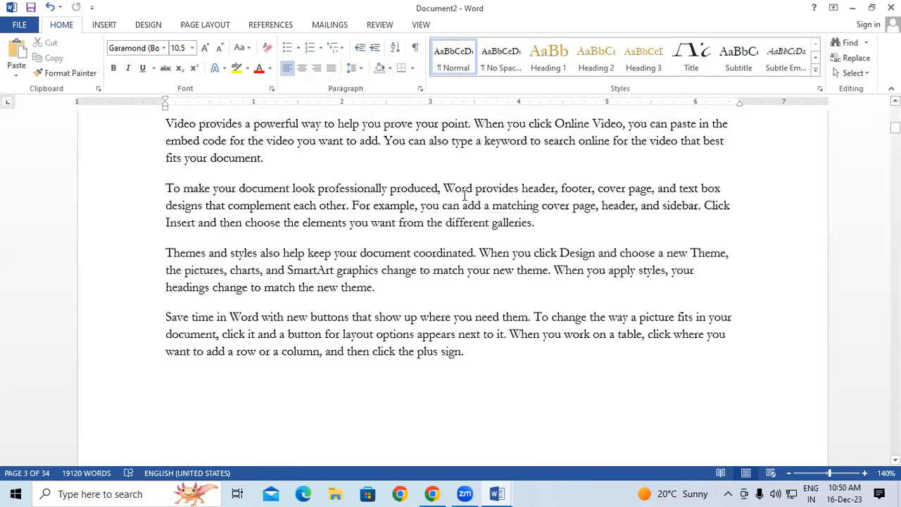
scroll(425, 243, "up", 10)
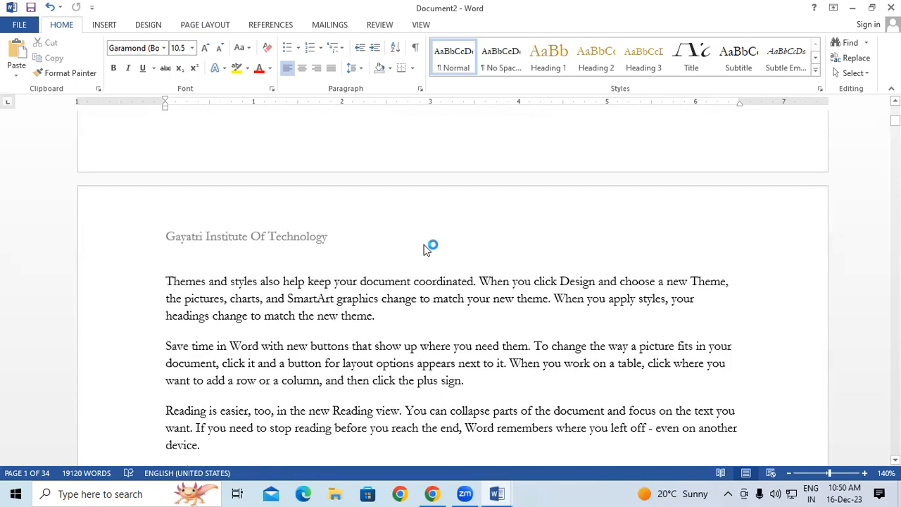
scroll(425, 248, "down", 10)
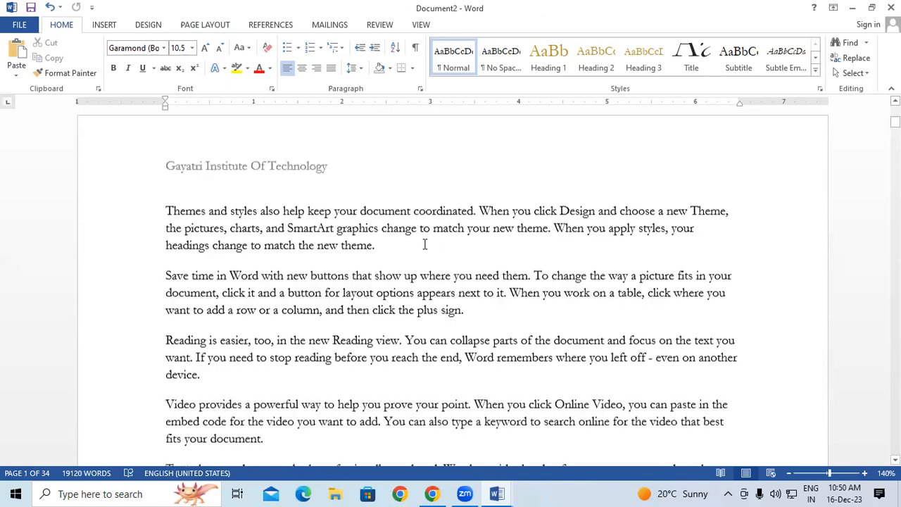
scroll(425, 244, "down", 5)
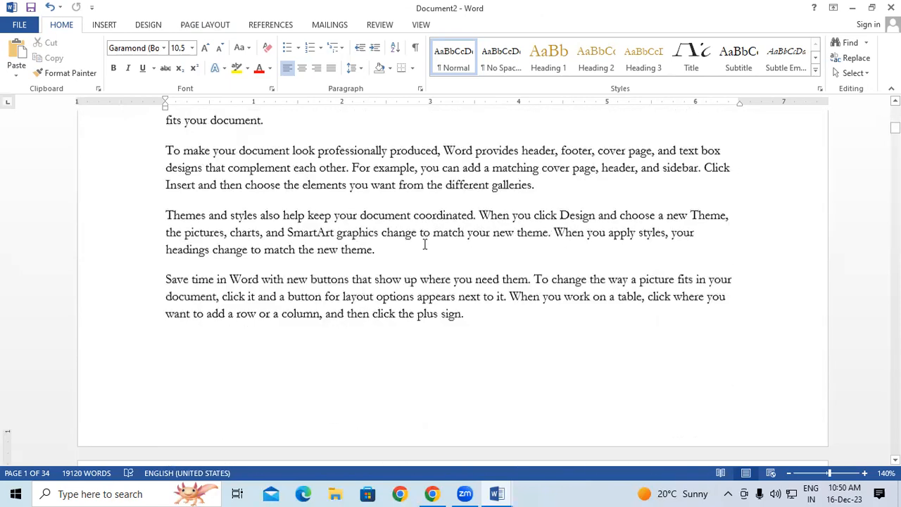
Type 'rhgethet' as test text in the page 2 footer and close footer editing.
double_click(201, 268)
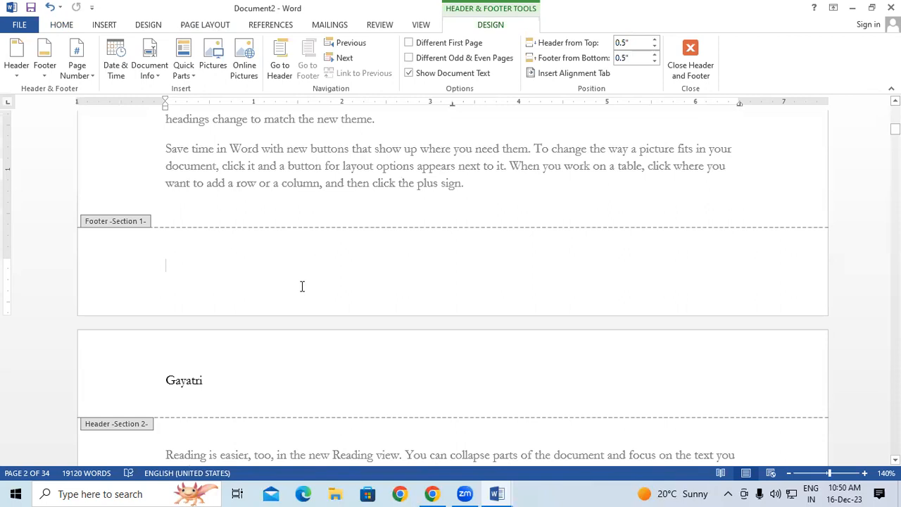
type("rhgethet")
left_click(688, 50)
scroll(344, 215, "down", 6)
scroll(345, 216, "down", 13)
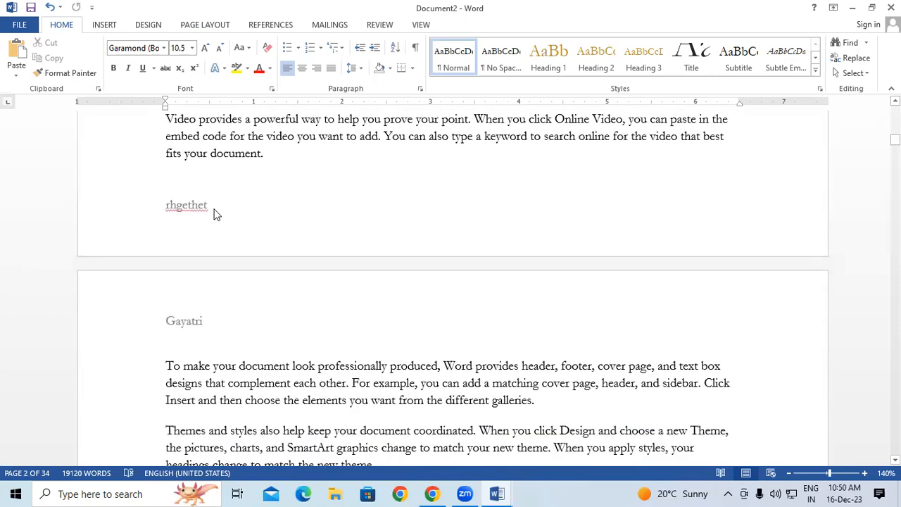
scroll(209, 211, "down", 15)
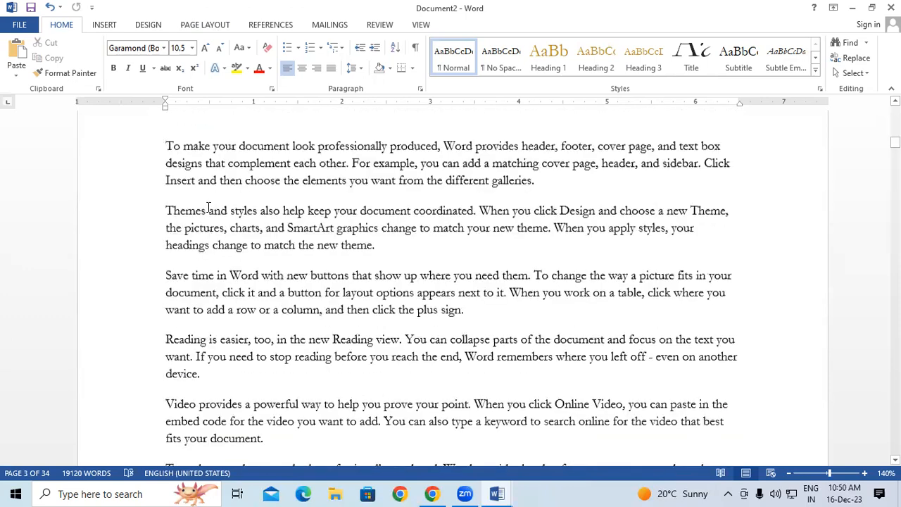
scroll(205, 219, "down", 2)
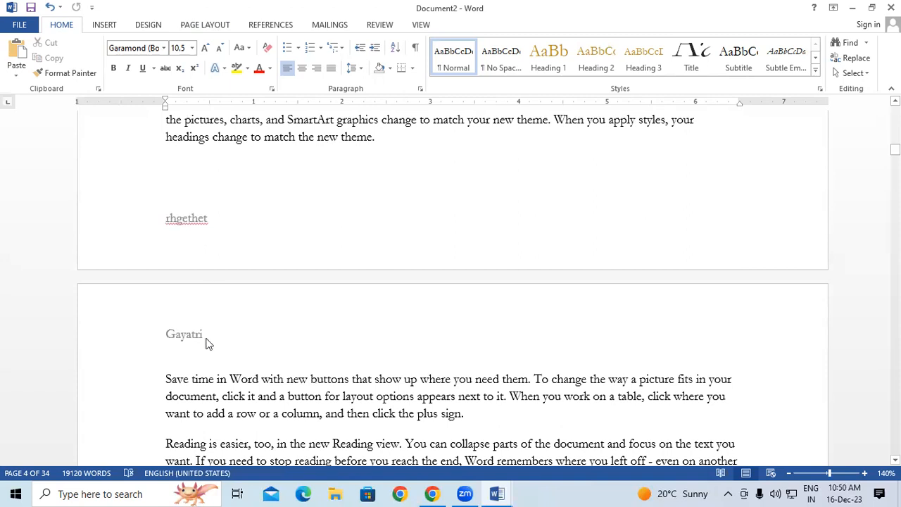
Insert a Next Page section break after the word 'your' to start section 3.
left_click(710, 124)
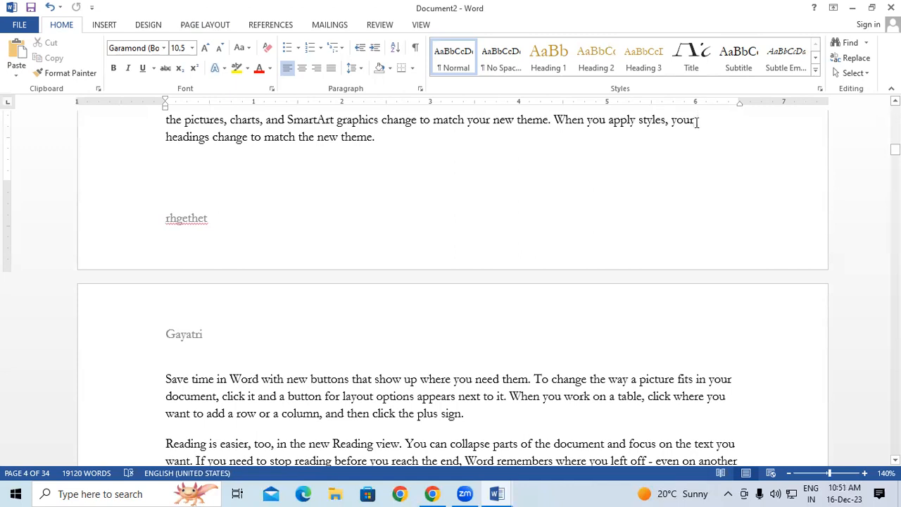
left_click(202, 26)
left_click(167, 43)
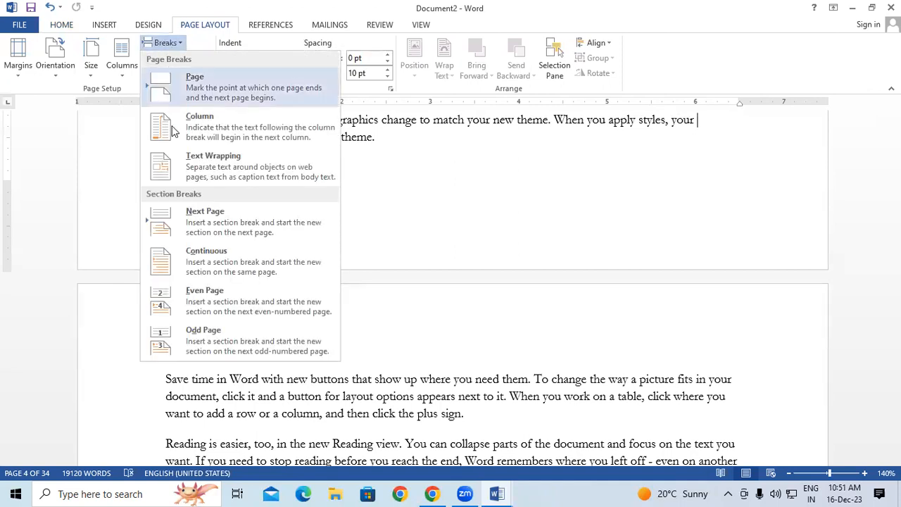
left_click(187, 216)
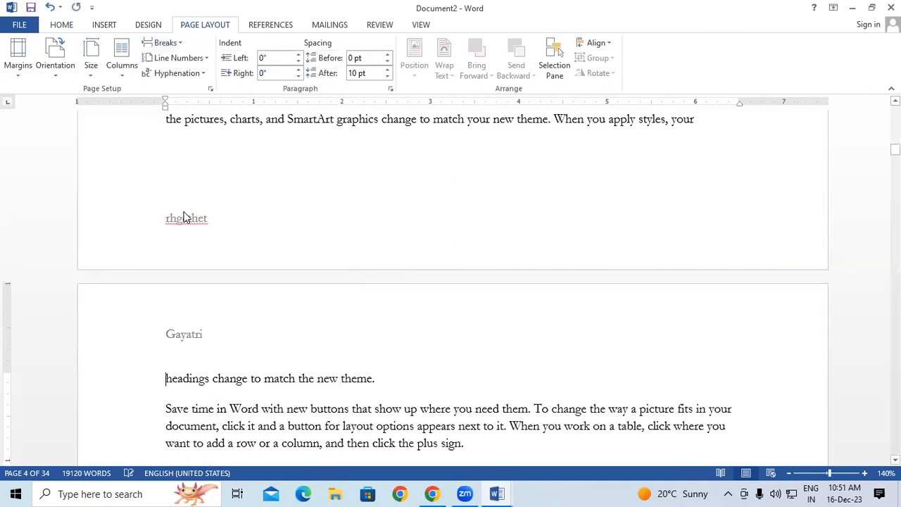
scroll(180, 278, "down", 1)
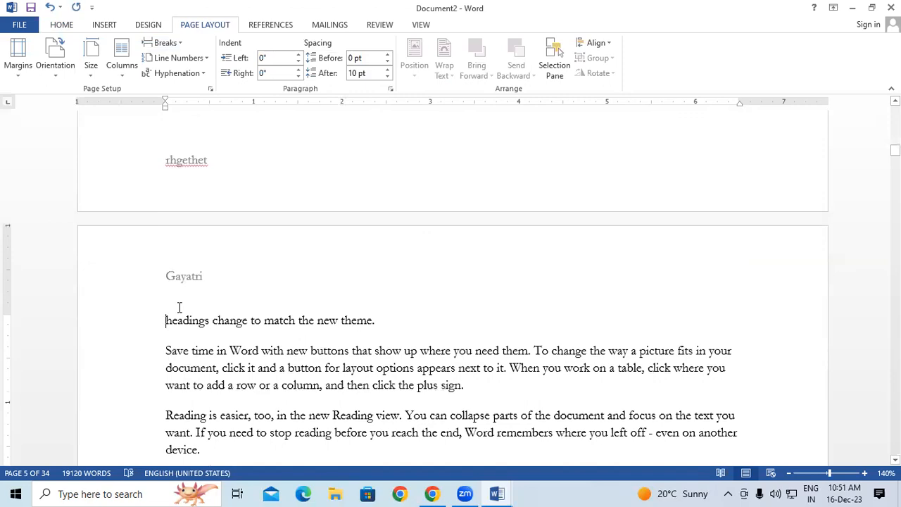
scroll(180, 304, "down", 2)
scroll(181, 304, "down", 15)
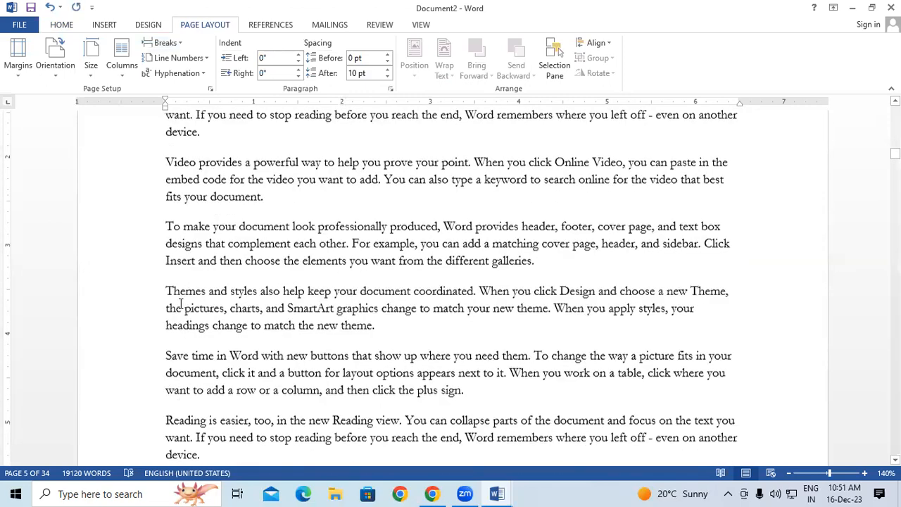
scroll(180, 304, "down", 4)
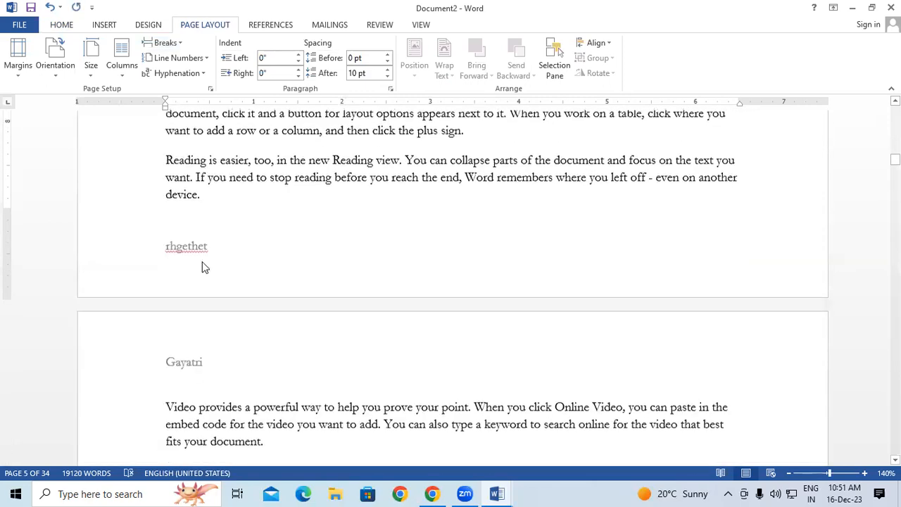
Unlink the section 3 footer from the previous section and erase its test text.
double_click(204, 250)
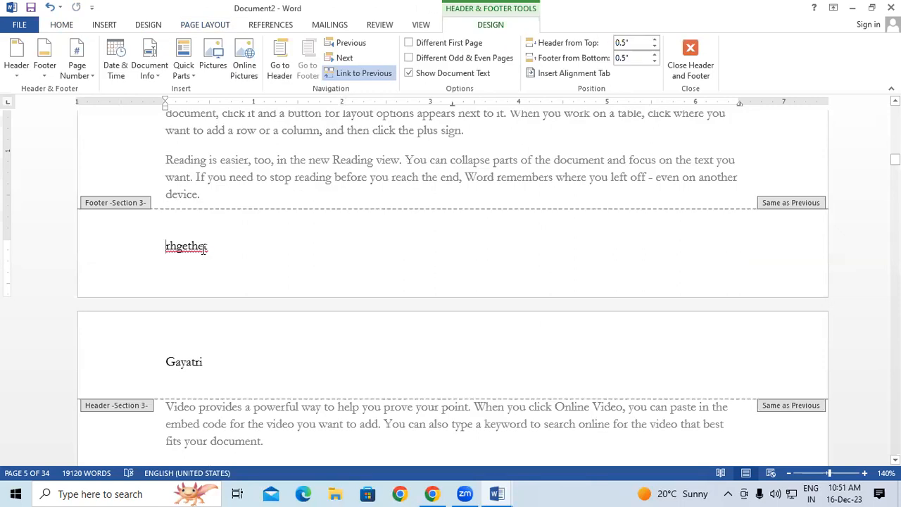
left_click(377, 75)
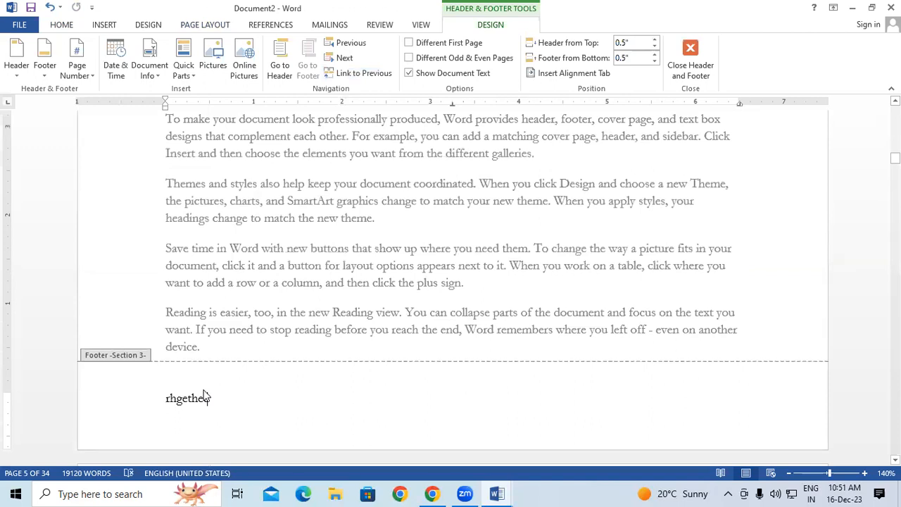
left_click(205, 397)
key("BackSpace")
key("BackSpace")
key("BackSpace")
key("BackSpace")
key("BackSpace")
key("BackSpace")
key("BackSpace")
key("BackSpace")
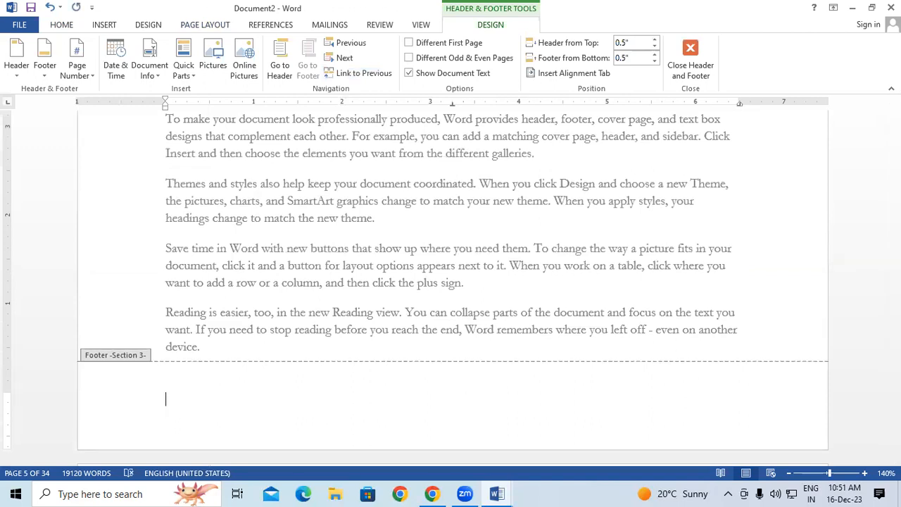
left_click(705, 72)
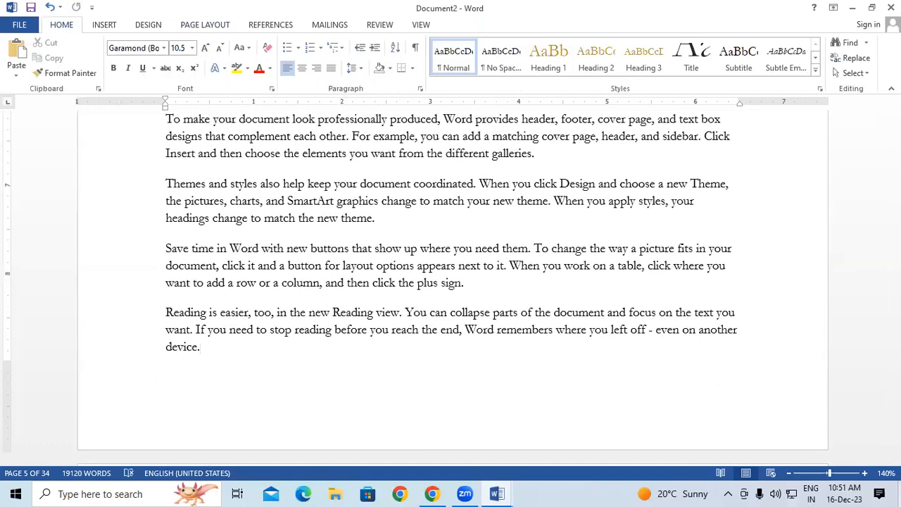
scroll(363, 382, "down", 5)
scroll(357, 377, "down", 15)
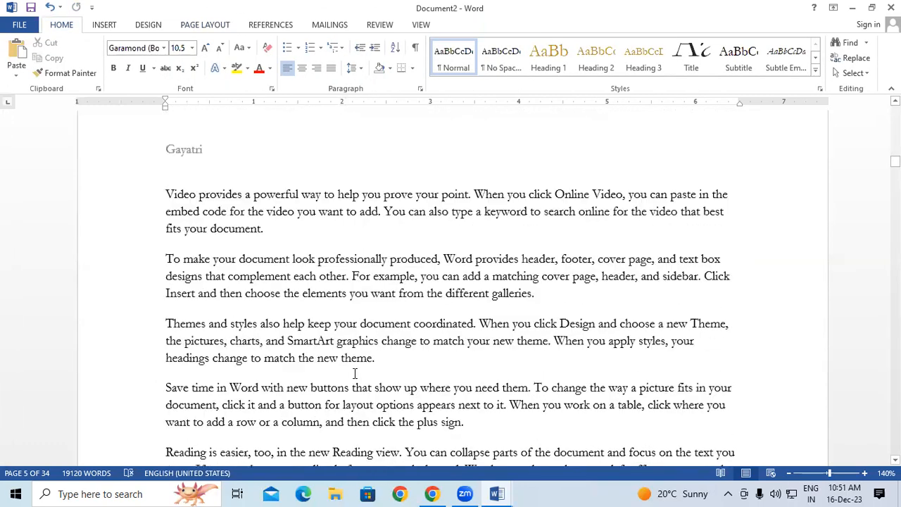
scroll(281, 367, "down", 3)
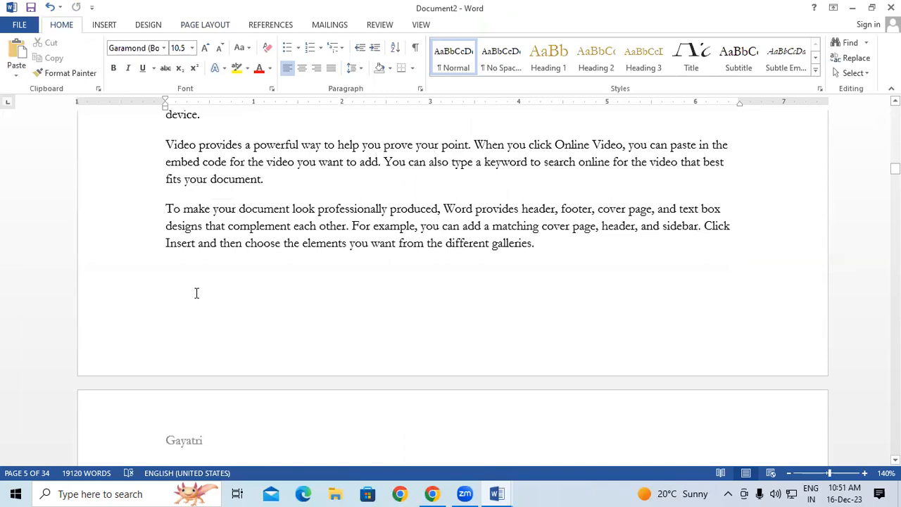
scroll(610, 324, "up", 10)
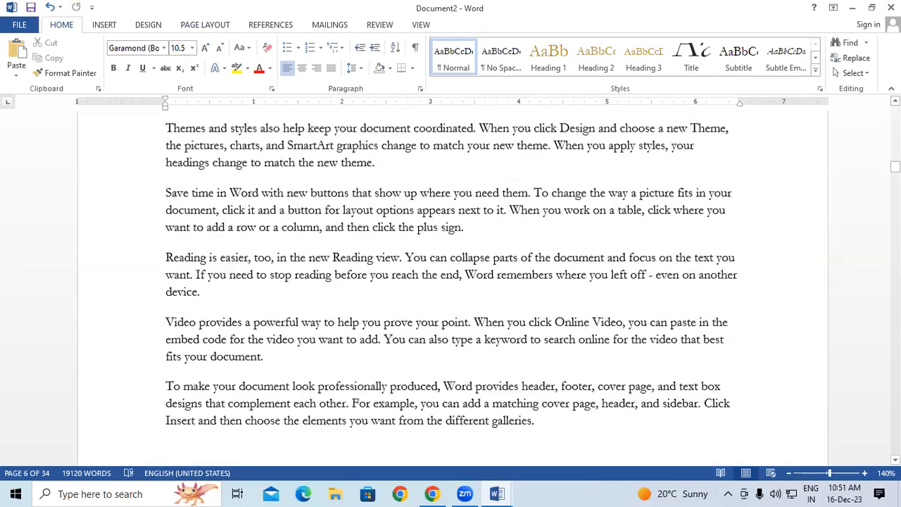
left_click_drag(895, 165, 895, 150)
scroll(230, 233, "up", 1)
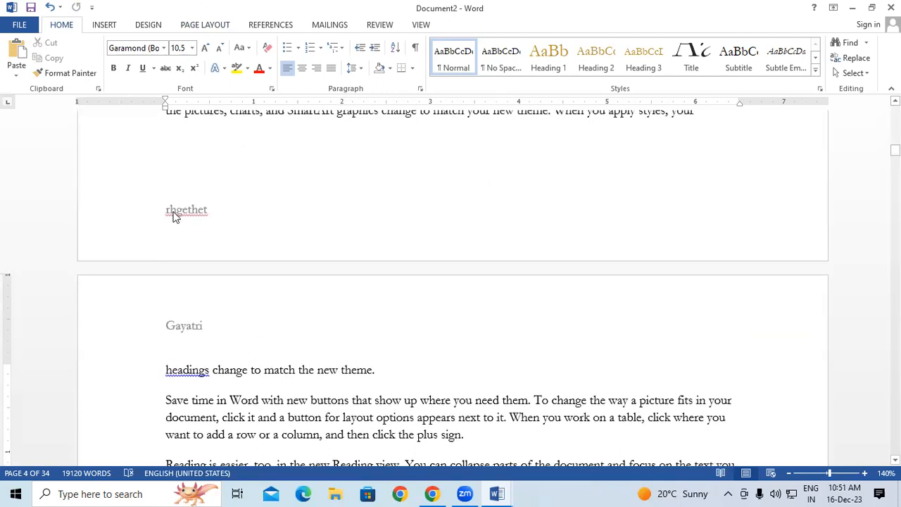
scroll(180, 215, "up", 1)
scroll(180, 215, "up", 10)
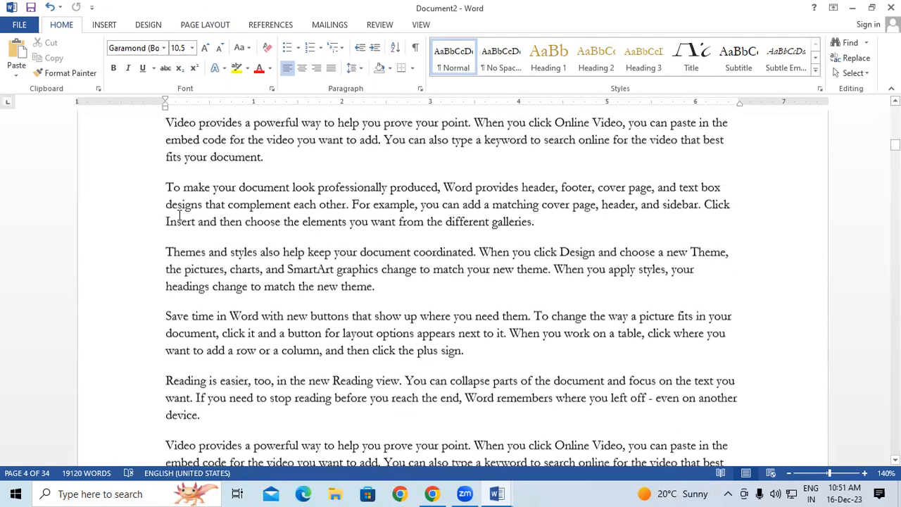
scroll(179, 214, "up", 15)
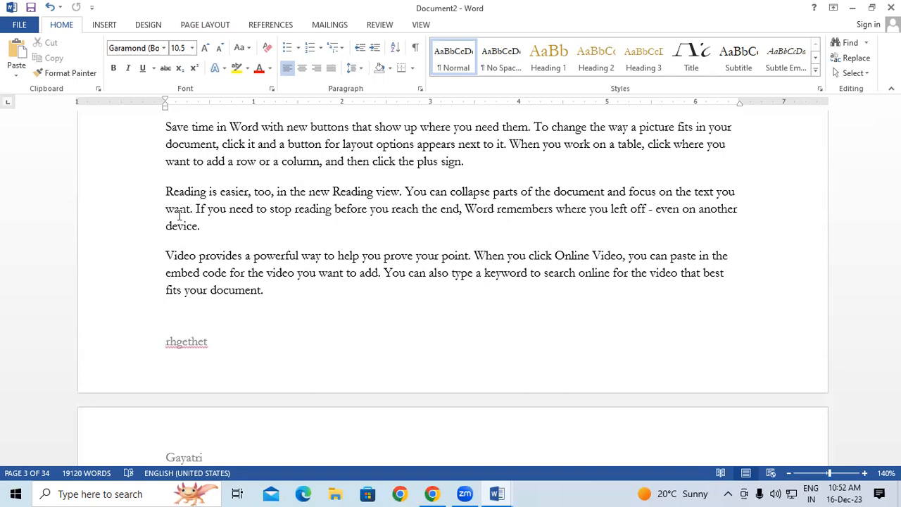
scroll(382, 224, "up", 8)
scroll(361, 220, "up", 3)
scroll(361, 219, "up", 10)
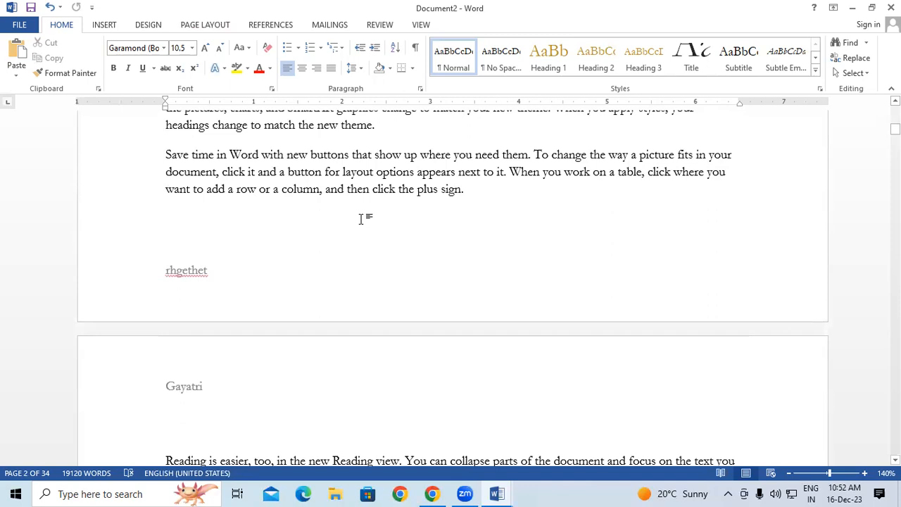
scroll(361, 220, "up", 2)
scroll(361, 220, "up", 5)
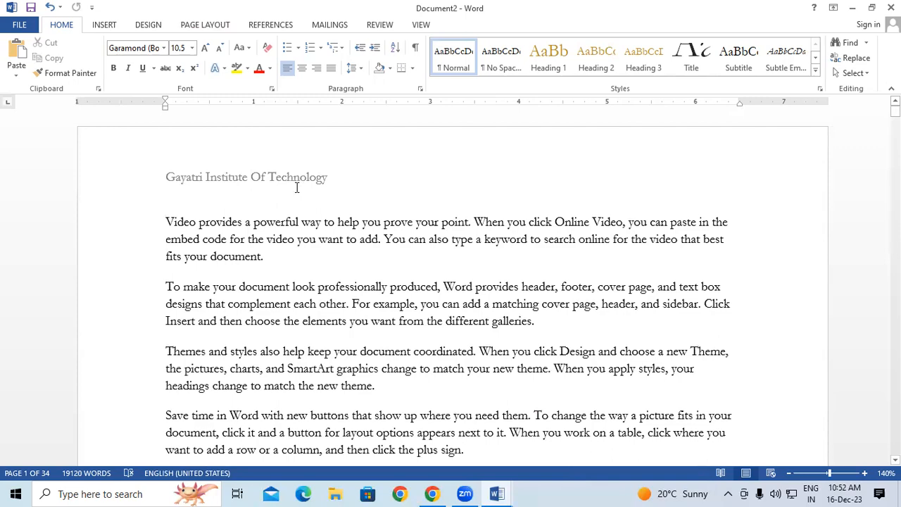
scroll(295, 192, "down", 12)
scroll(296, 186, "down", 8)
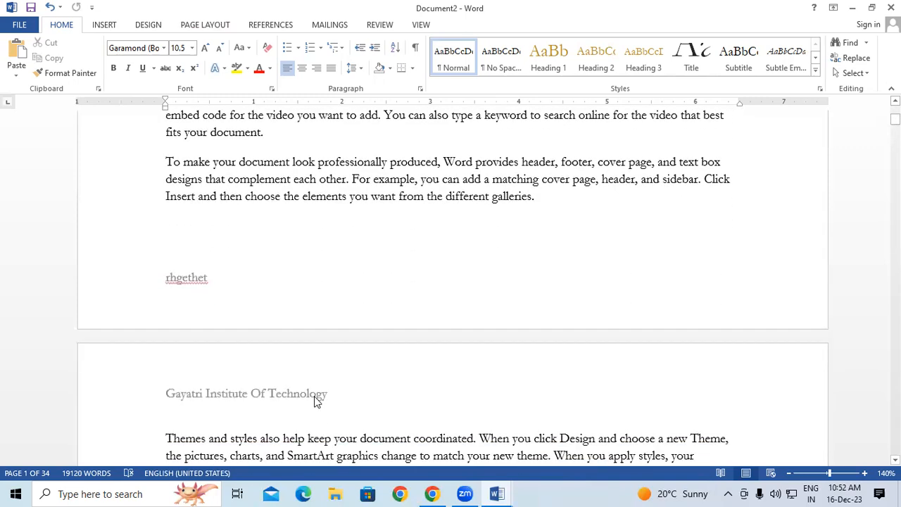
left_click(554, 199)
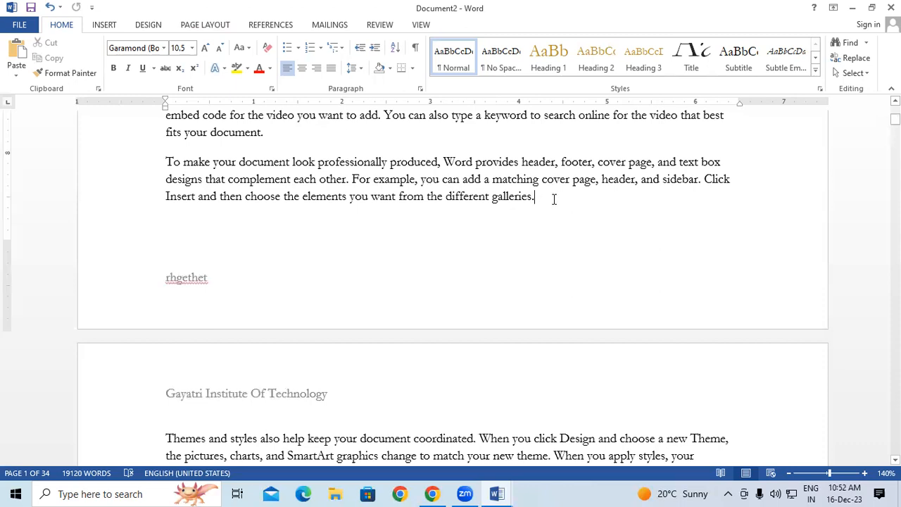
Insert a Next Page section break and unlink the page 2 header from the previous section.
left_click(217, 26)
left_click(167, 43)
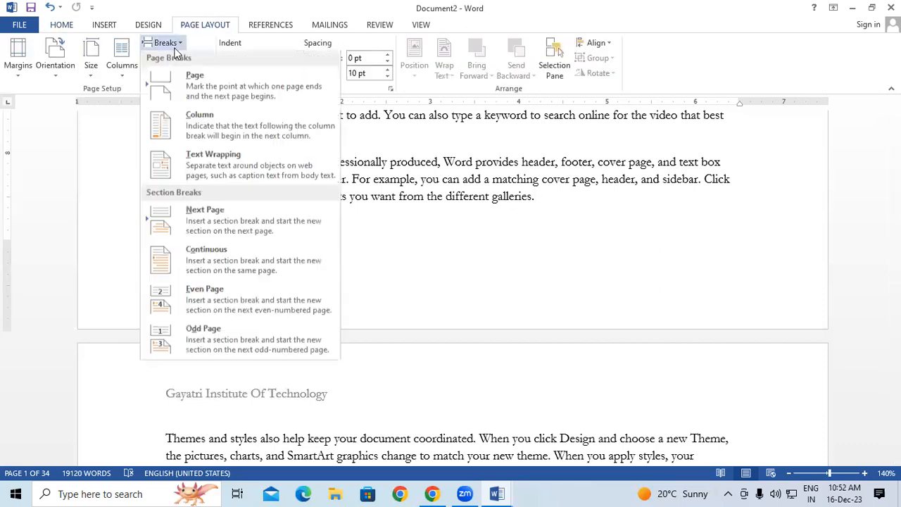
left_click(199, 218)
scroll(216, 291, "down", 3)
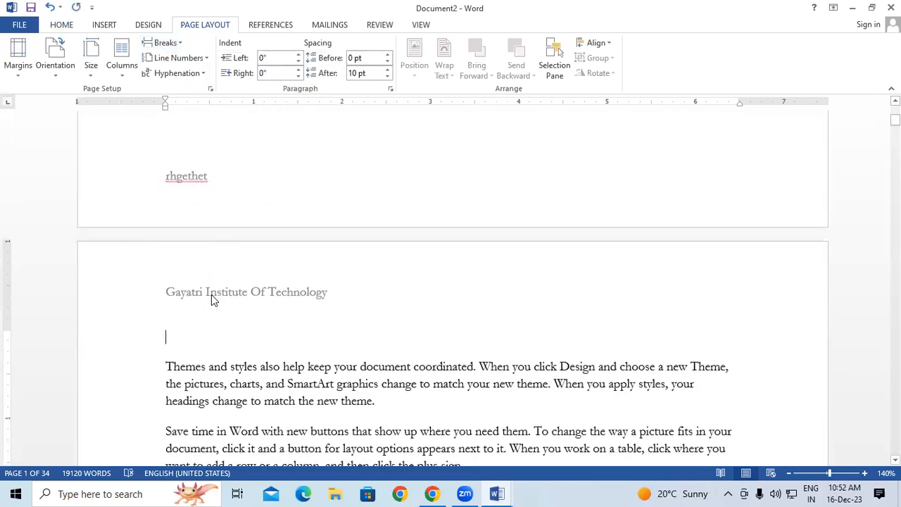
double_click(211, 294)
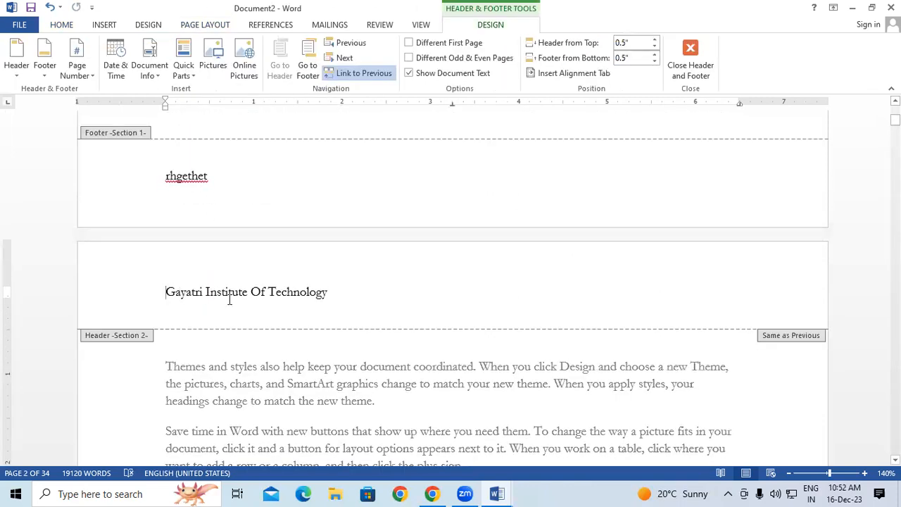
left_click_drag(229, 301, 327, 304)
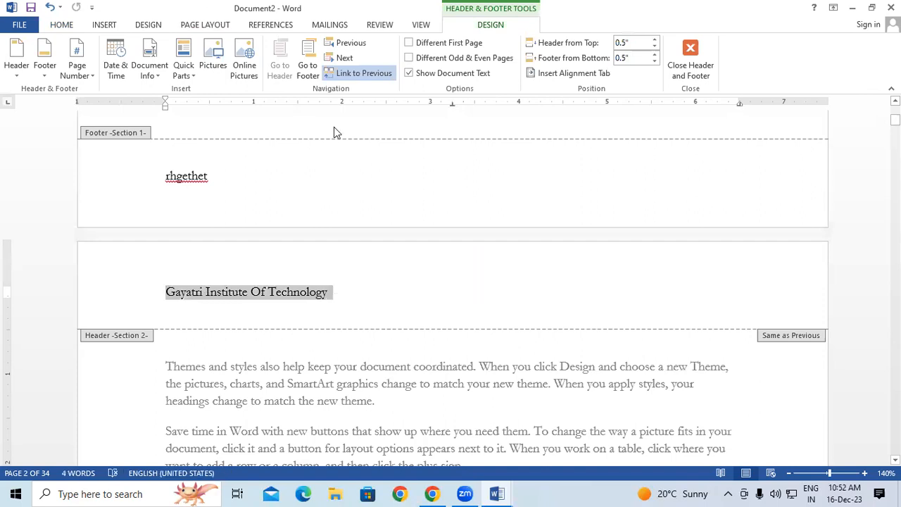
left_click(360, 75)
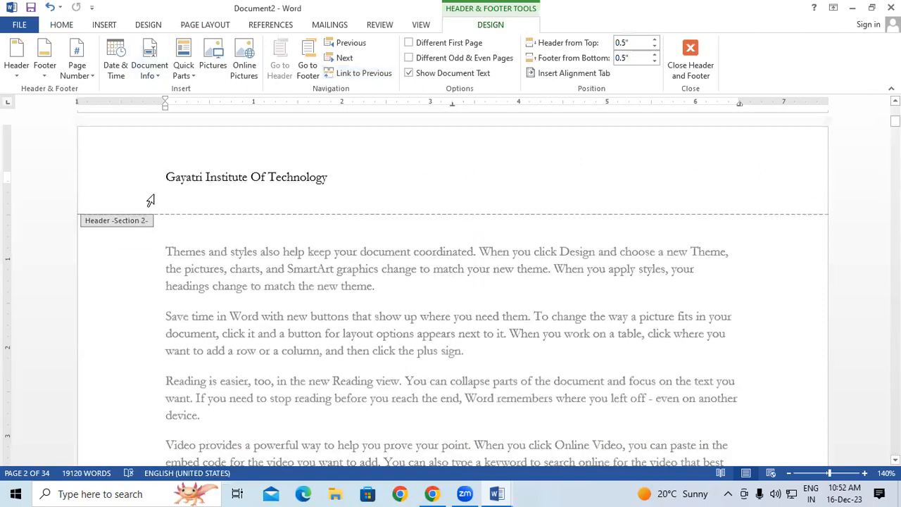
Make the 'Gayatri Institute Of Technology' header red and enlarge it three font steps.
left_click_drag(166, 177, 332, 179)
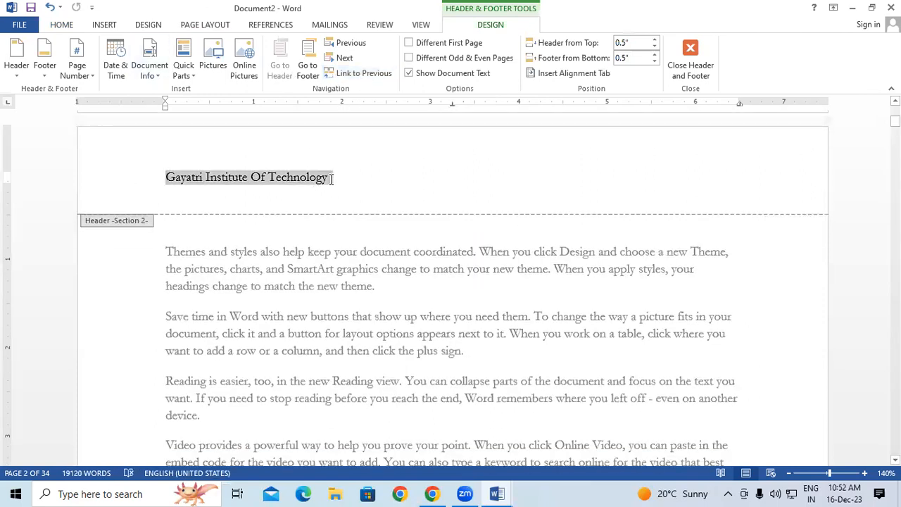
left_click(61, 24)
left_click(259, 68)
left_click(204, 48)
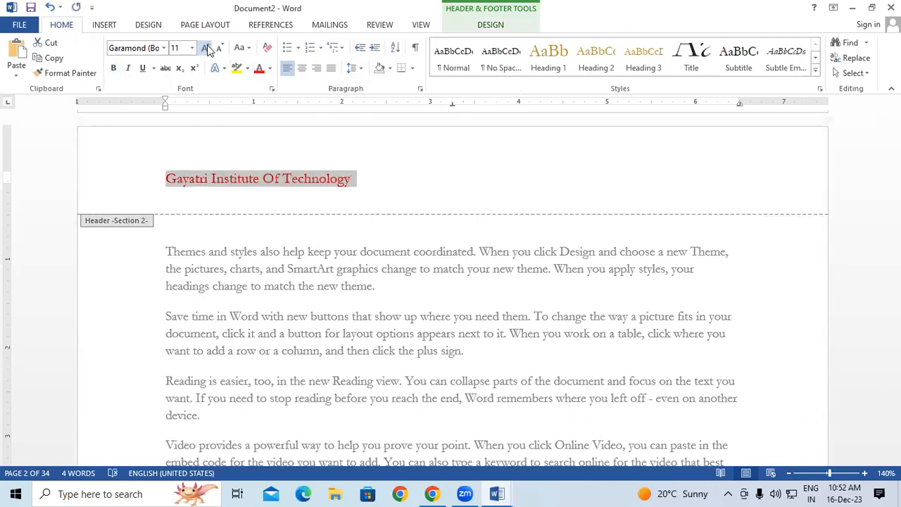
left_click(205, 48)
left_click(205, 48)
left_click(205, 48)
left_click(205, 48)
left_click(205, 48)
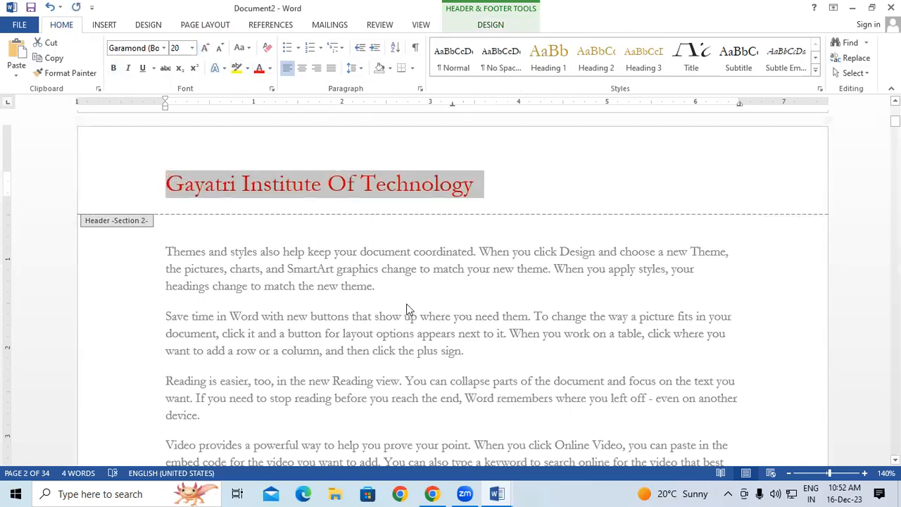
double_click(412, 266)
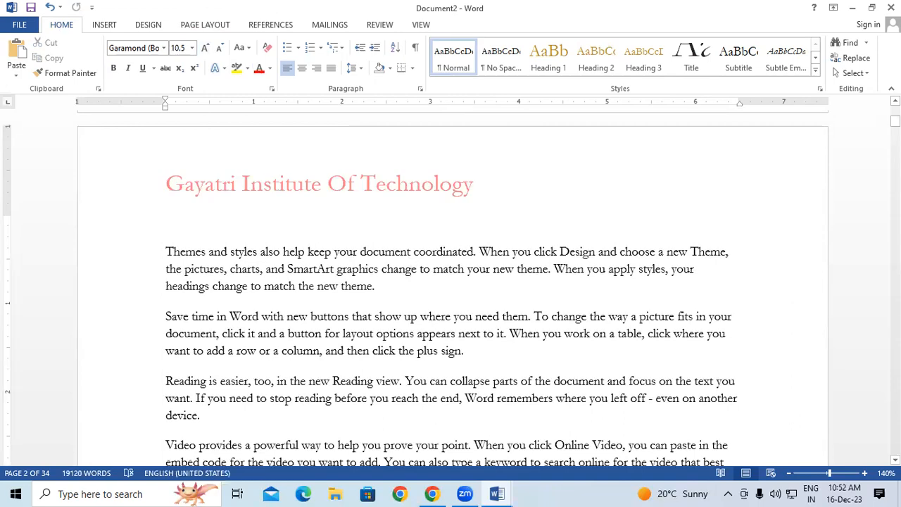
scroll(808, 266, "up", 3)
scroll(808, 266, "up", 10)
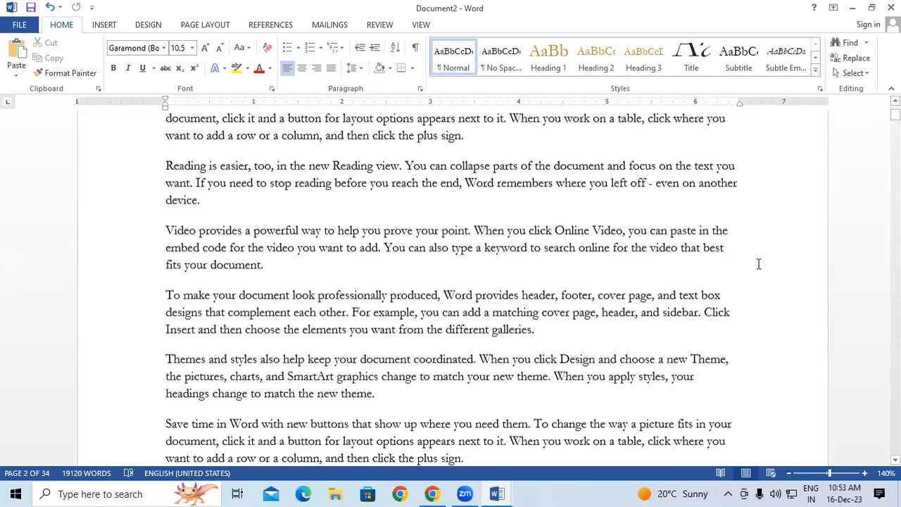
scroll(758, 264, "up", 3)
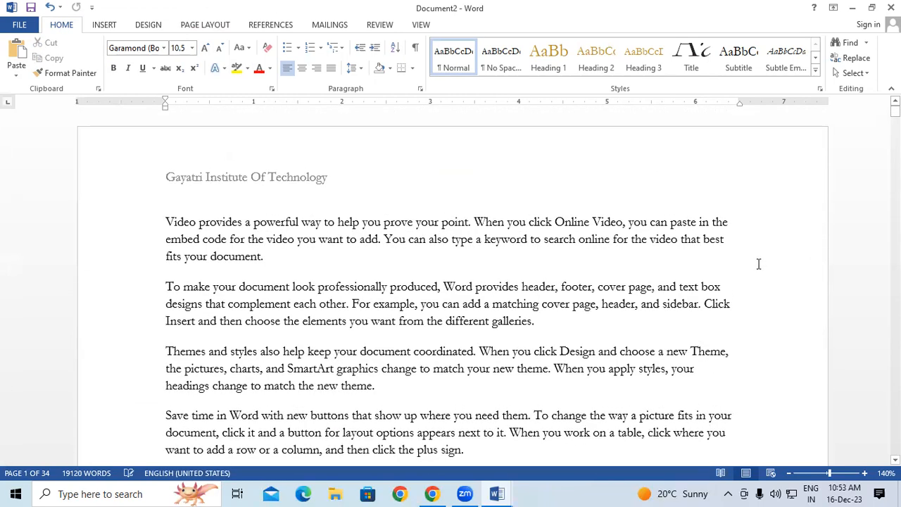
scroll(758, 263, "down", 15)
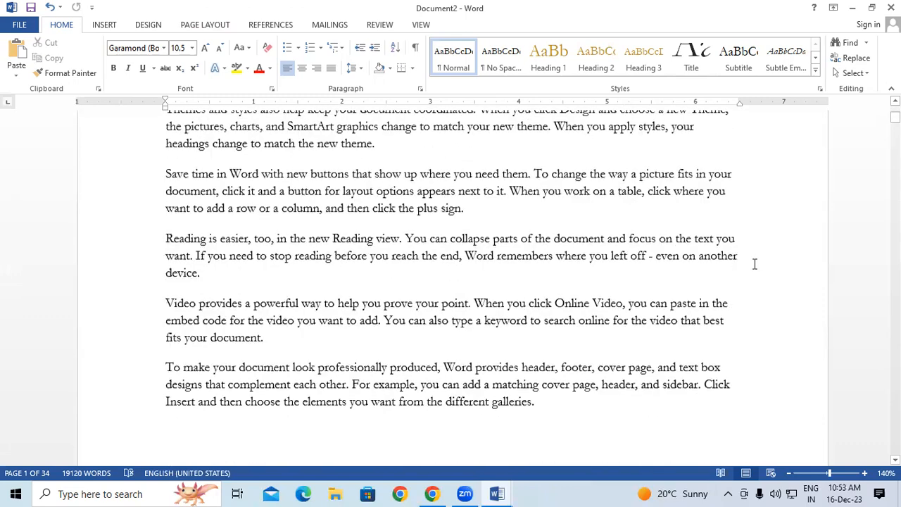
scroll(751, 273, "down", 3)
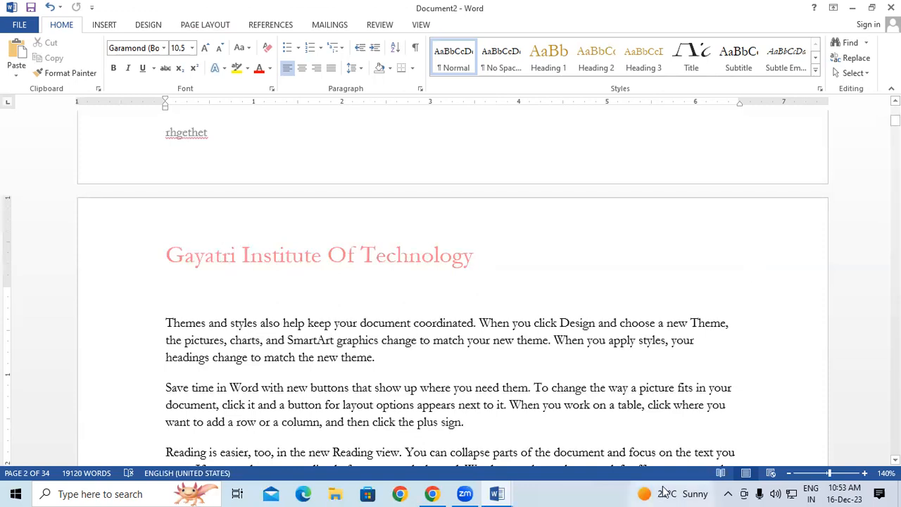
mouse_move(663, 490)
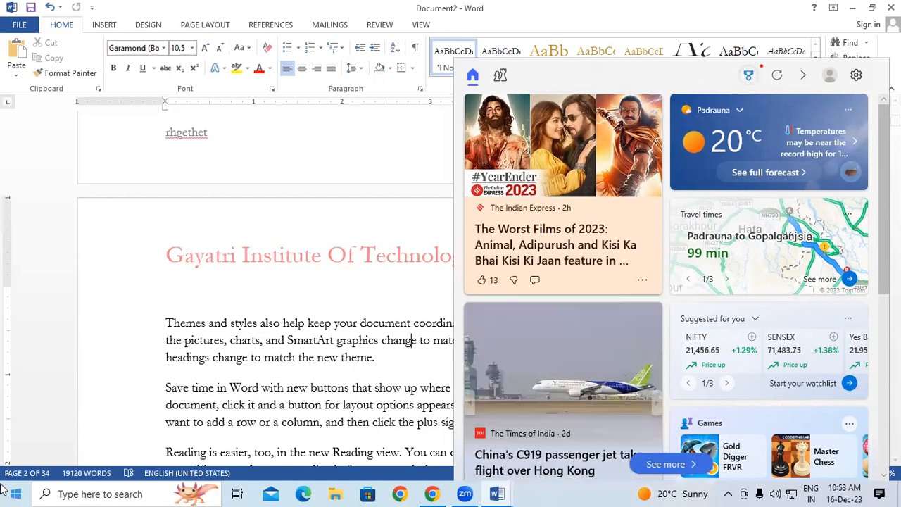
Dismiss the News and Interests panel to return to the Word document.
left_click(404, 405)
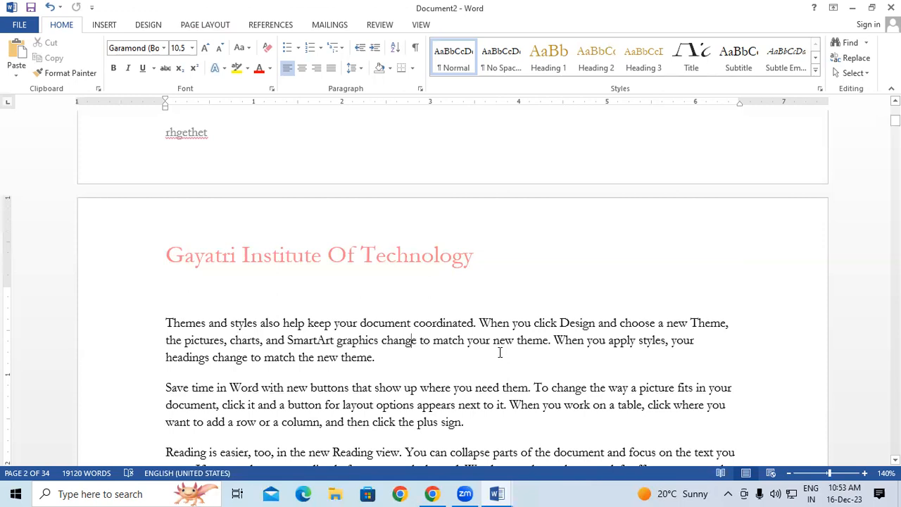
Show the Insert ribbon and move through the document to the end and back to the top.
left_click(103, 26)
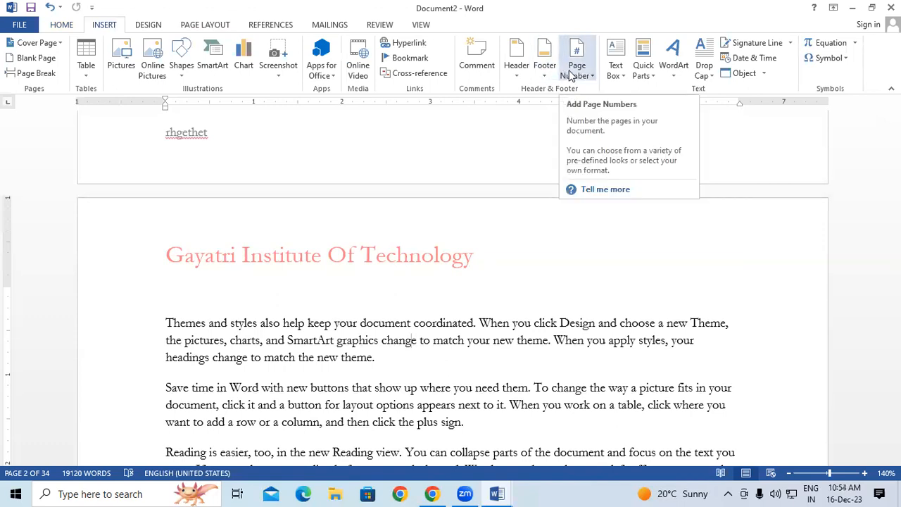
scroll(496, 166, "up", 5)
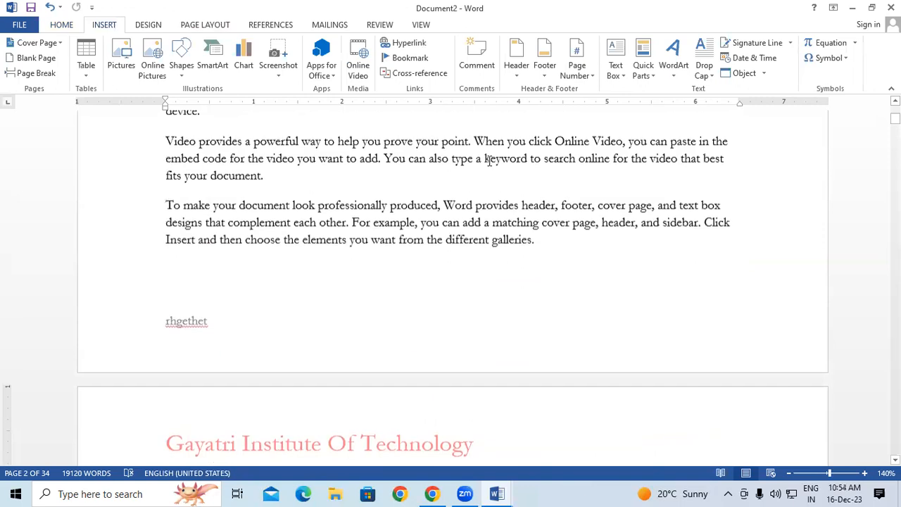
scroll(490, 160, "up", 5)
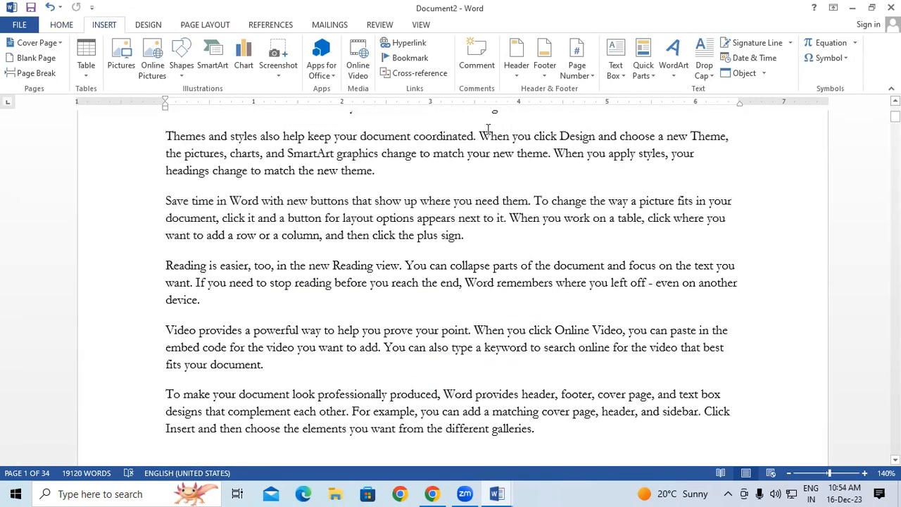
scroll(487, 128, "down", 10)
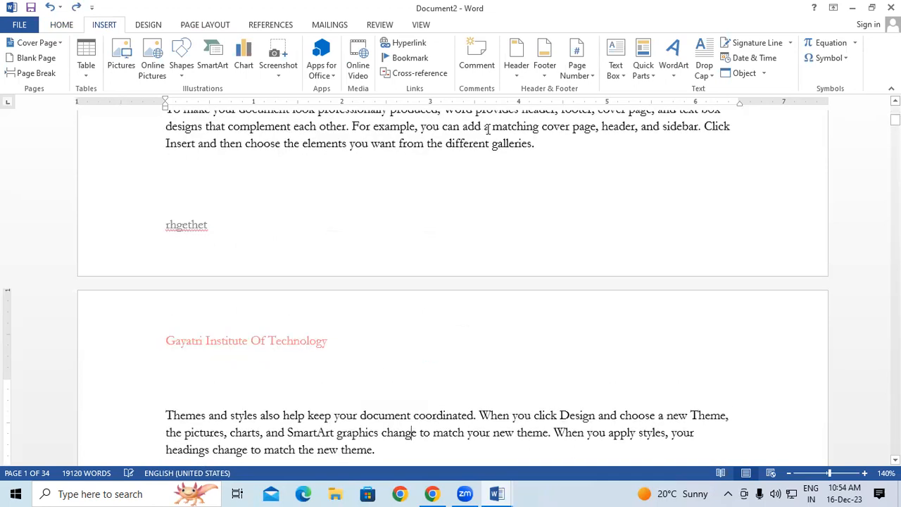
scroll(488, 129, "down", 5)
key("BackSpace")
key("BackSpace")
key("BackSpace")
key("BackSpace")
key("BackSpace")
key("BackSpace")
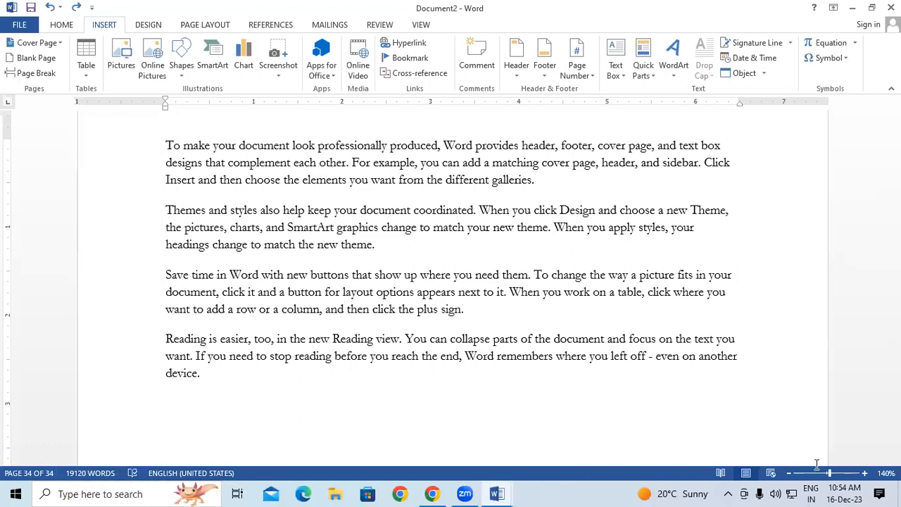
left_click_drag(894, 442, 894, 113)
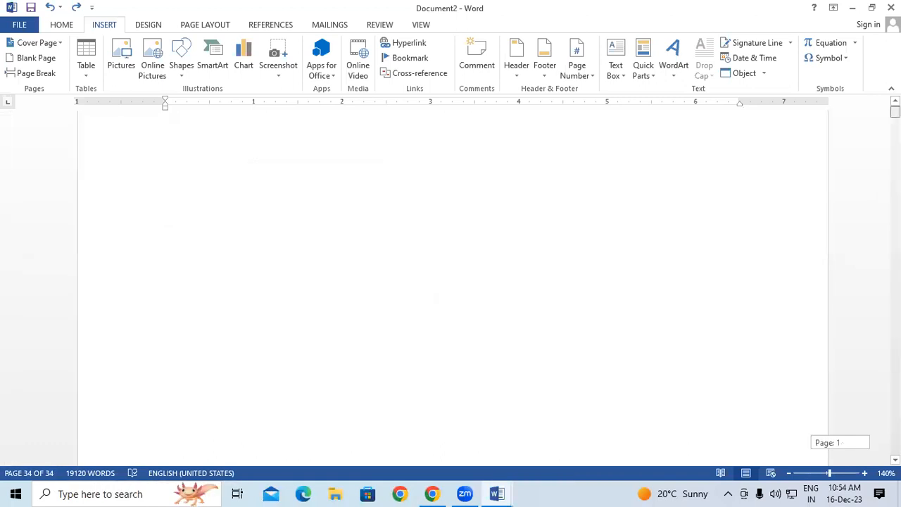
Browse the Page Number menu to reach the Top of Page styles such as Plain Number 2.
left_click(591, 68)
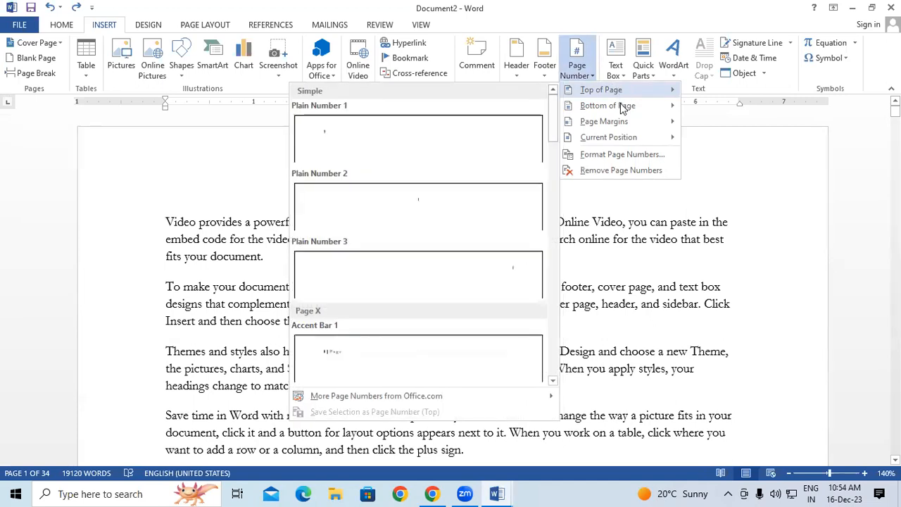
mouse_move(623, 109)
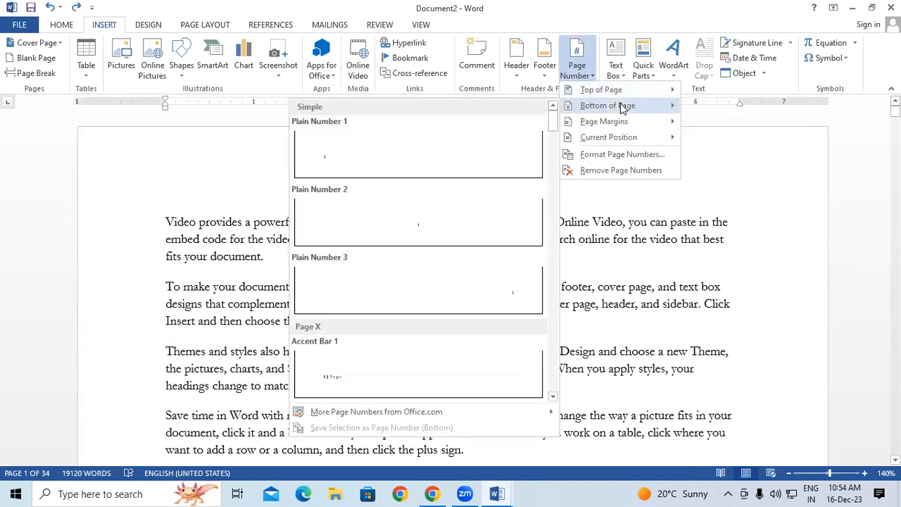
left_click(201, 177)
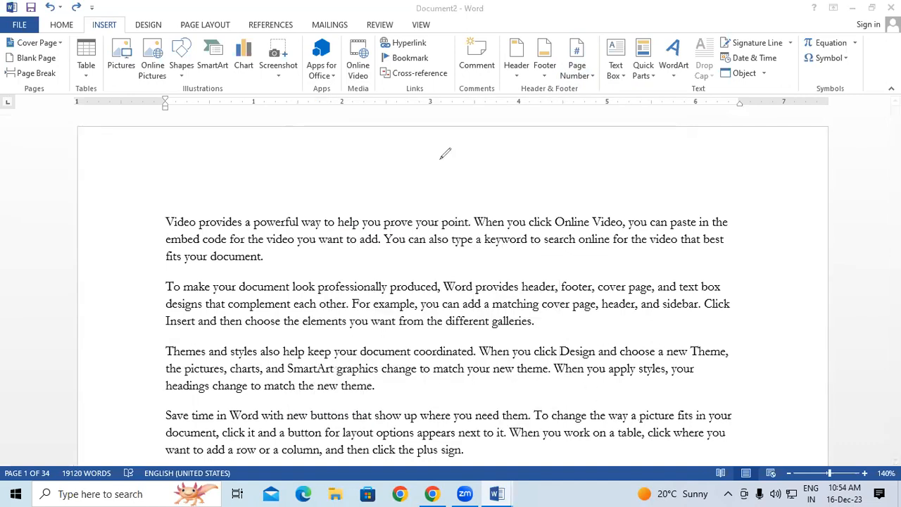
left_click_drag(439, 149, 442, 170)
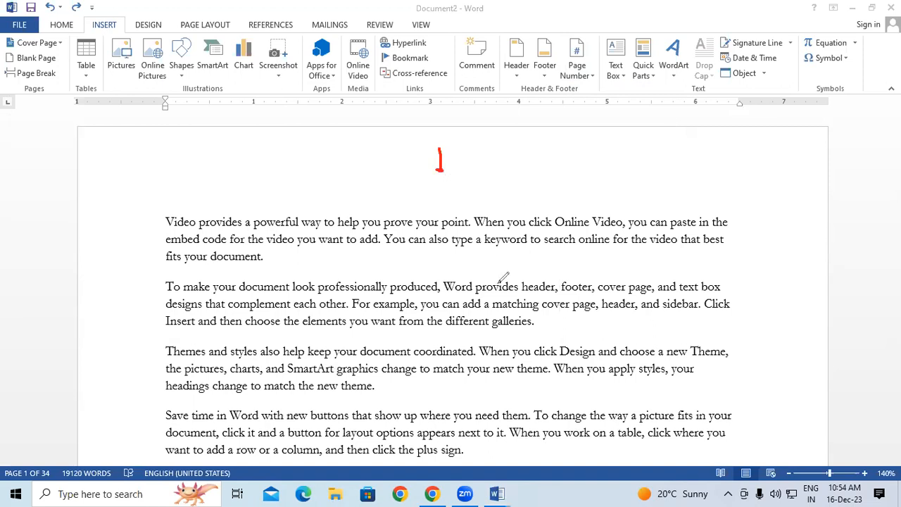
mouse_move(520, 351)
left_mouse_down()
mouse_move(508, 364)
mouse_move(522, 347)
left_mouse_up()
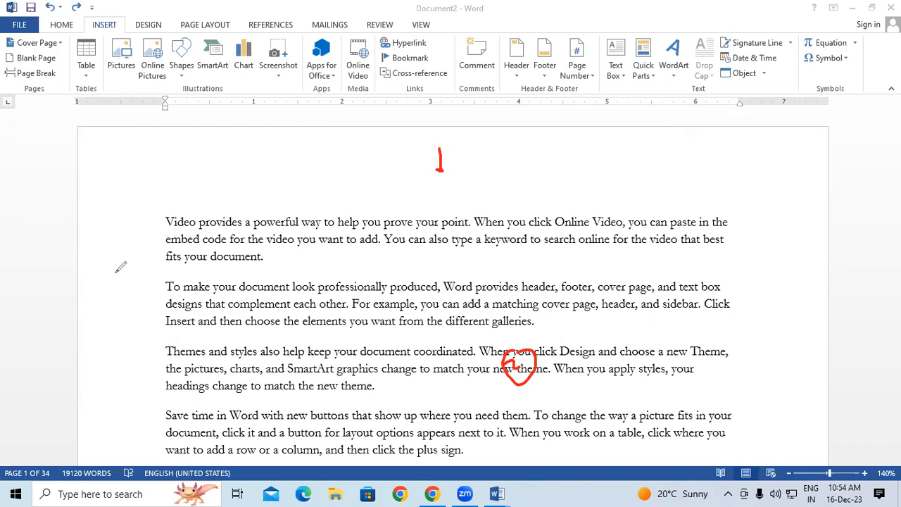
key("Escape")
left_click(353, 305)
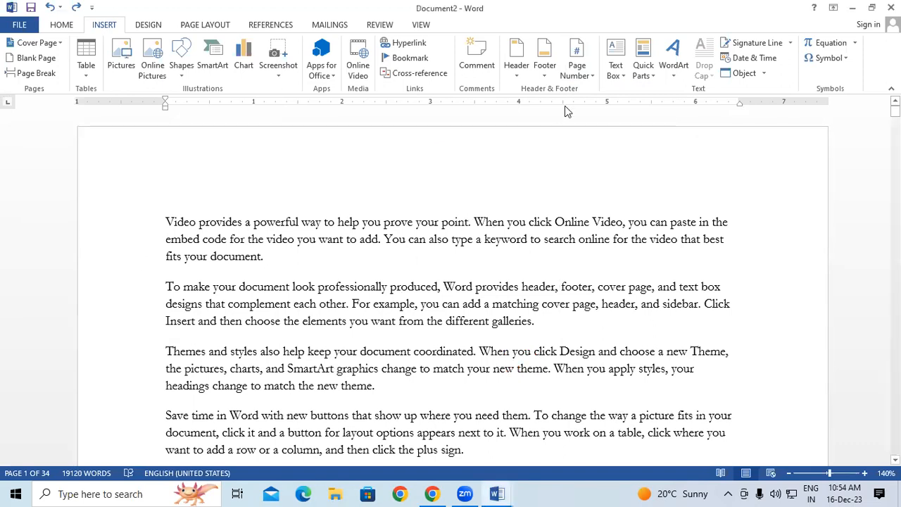
left_click(576, 78)
mouse_move(587, 92)
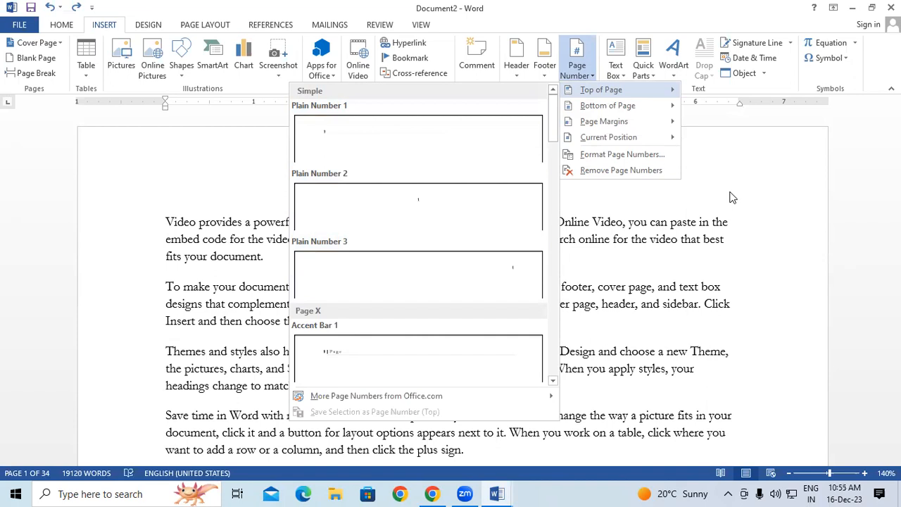
Insert Plain Number 2 centred numbers at page tops, exit the header, and return to page 1.
left_click(379, 204)
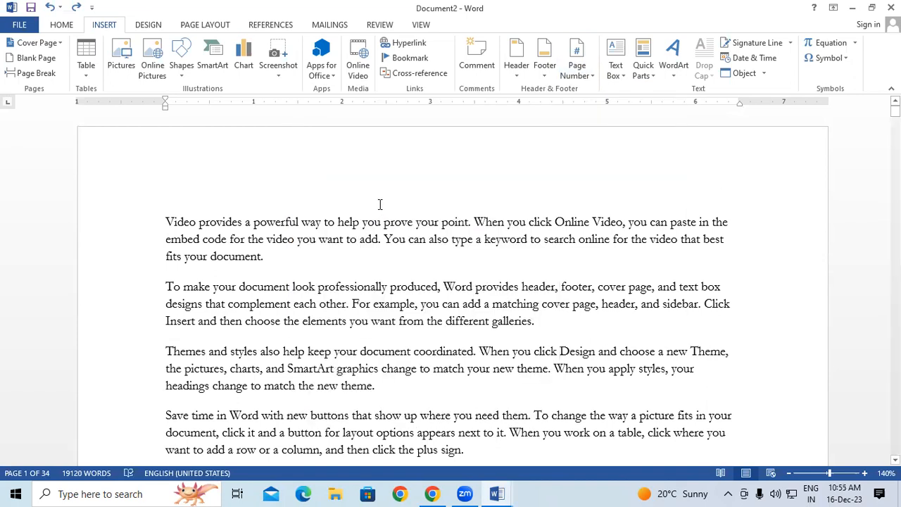
double_click(509, 259)
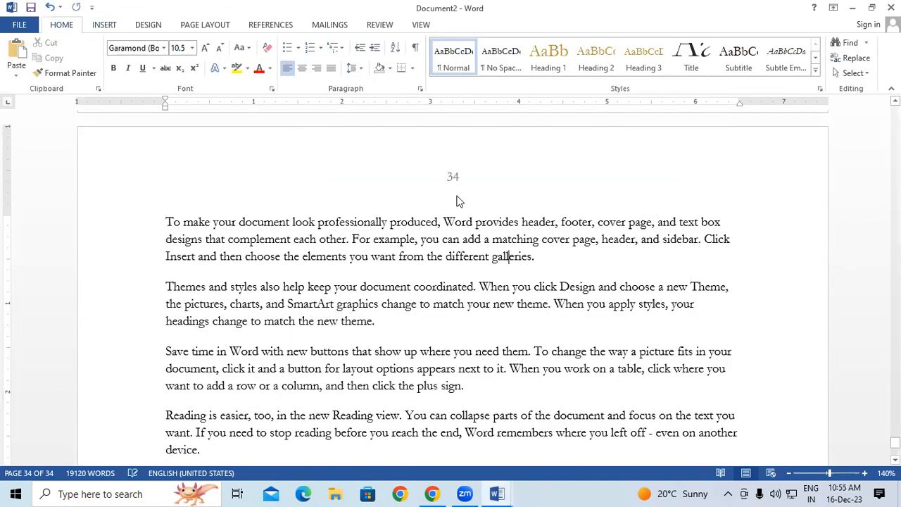
left_click_drag(449, 176, 458, 177)
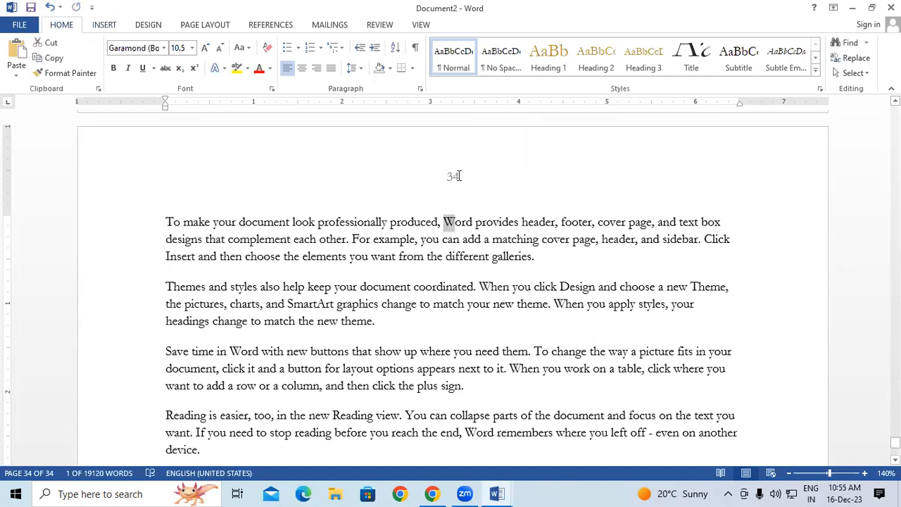
scroll(464, 180, "up", 2)
scroll(467, 180, "down", 15)
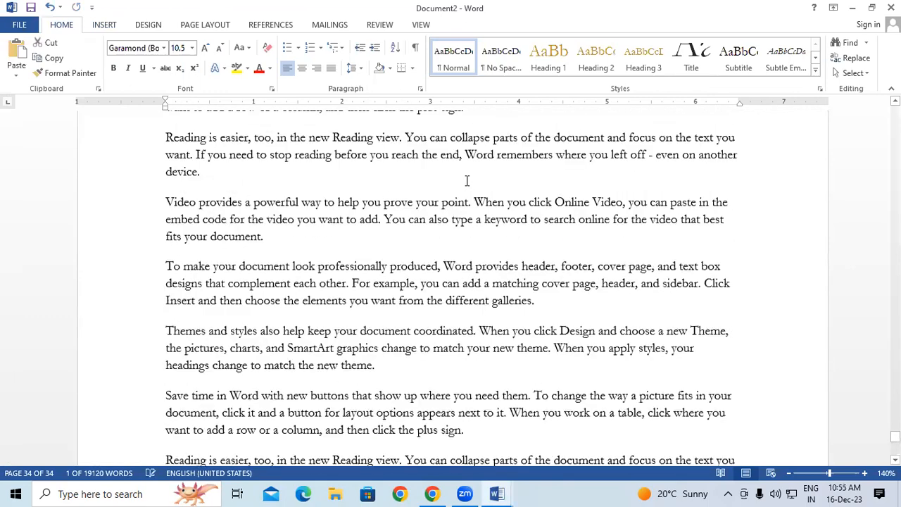
scroll(466, 181, "up", 10)
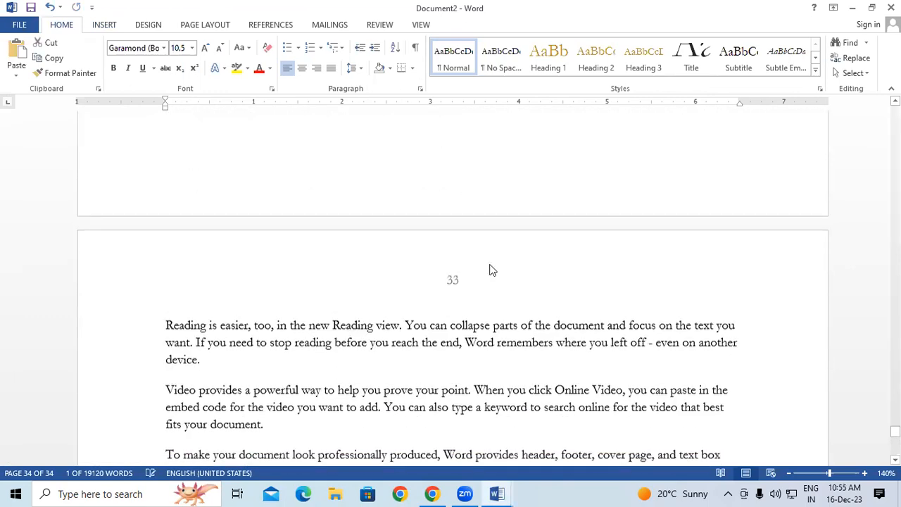
scroll(529, 270, "up", 10)
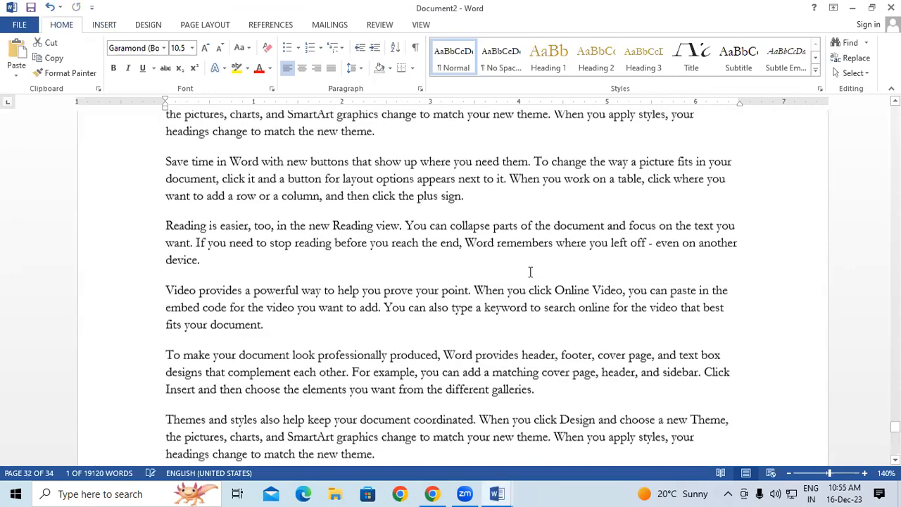
scroll(529, 271, "up", 6)
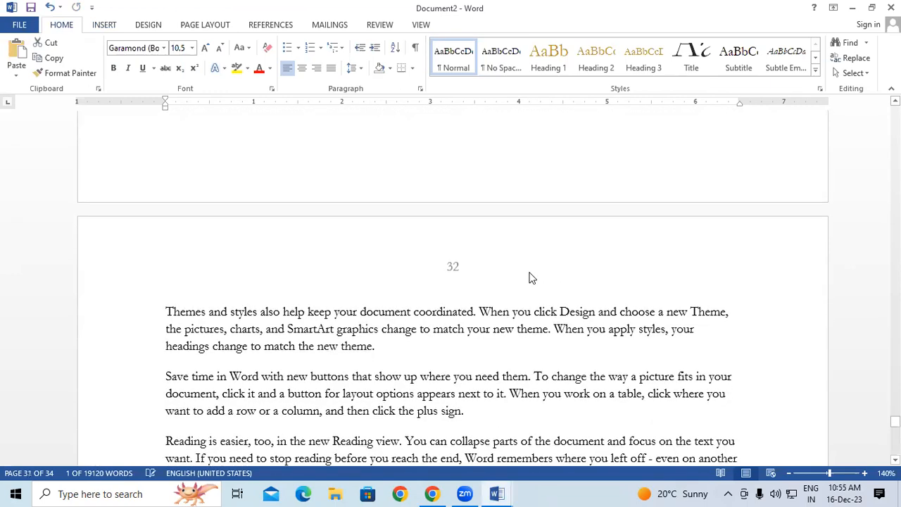
left_click_drag(894, 421, 894, 106)
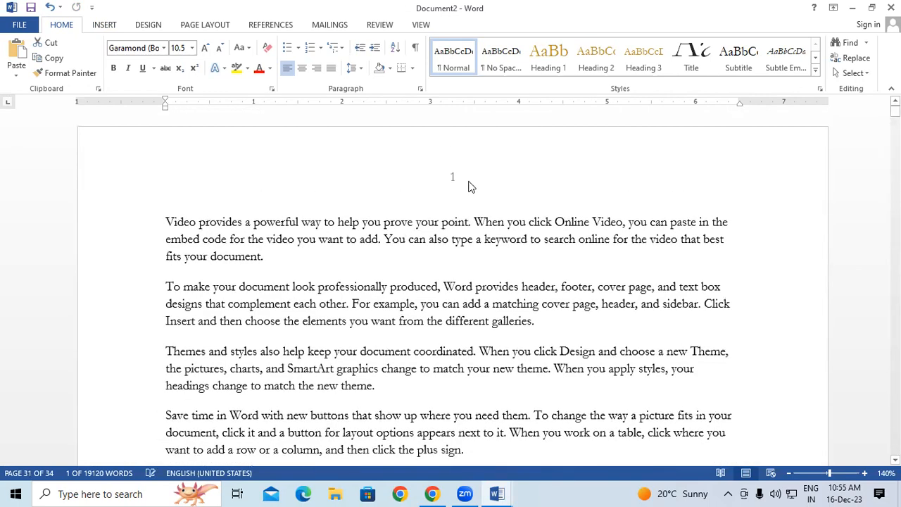
scroll(471, 186, "down", 2)
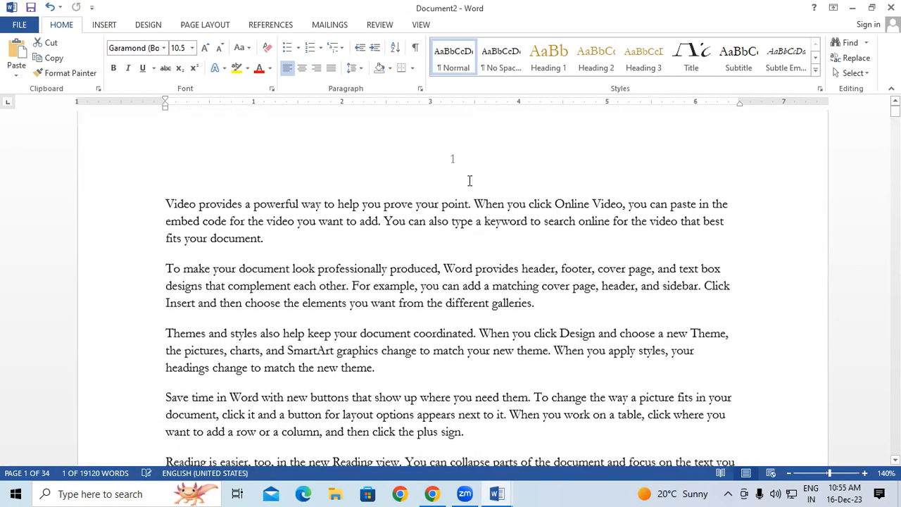
scroll(469, 181, "up", 2)
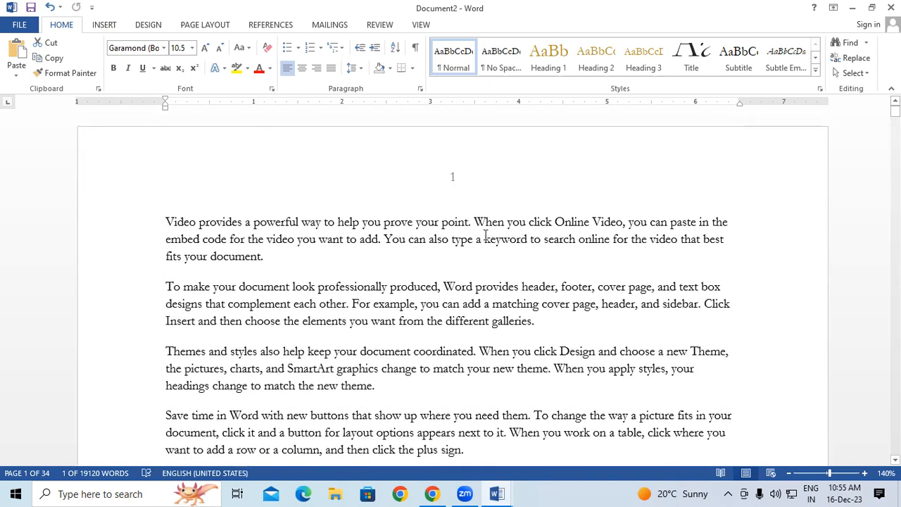
left_click(98, 25)
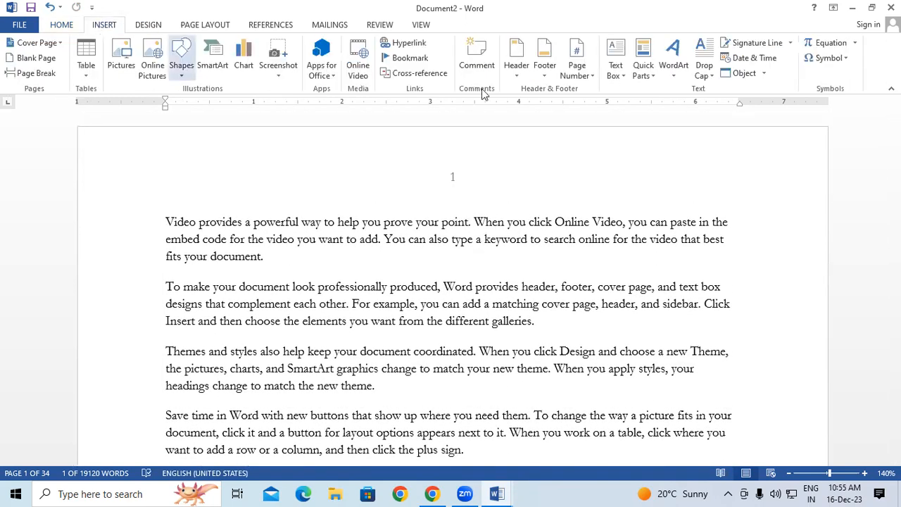
Switch the top-of-page numbers to the Accent Bar 1 style and close the header.
left_click(577, 67)
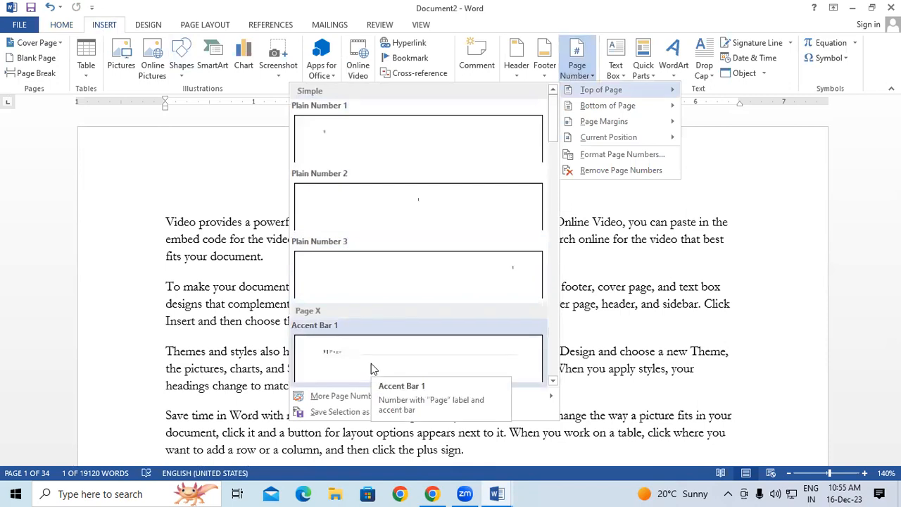
left_click(371, 363)
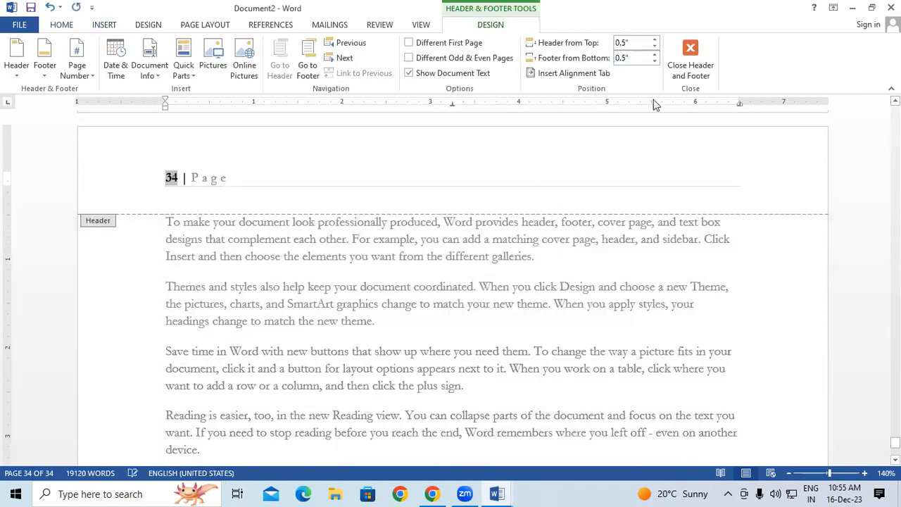
left_click(697, 63)
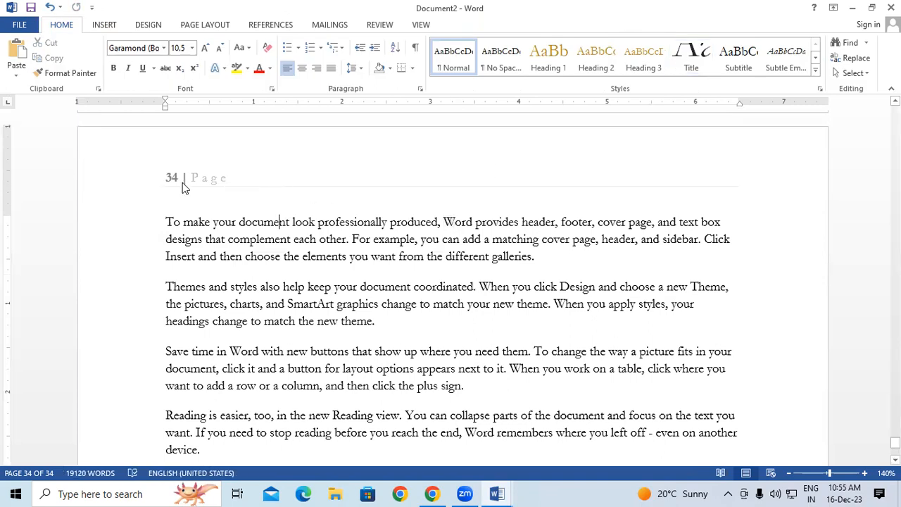
scroll(182, 182, "up", 10)
scroll(187, 181, "up", 15)
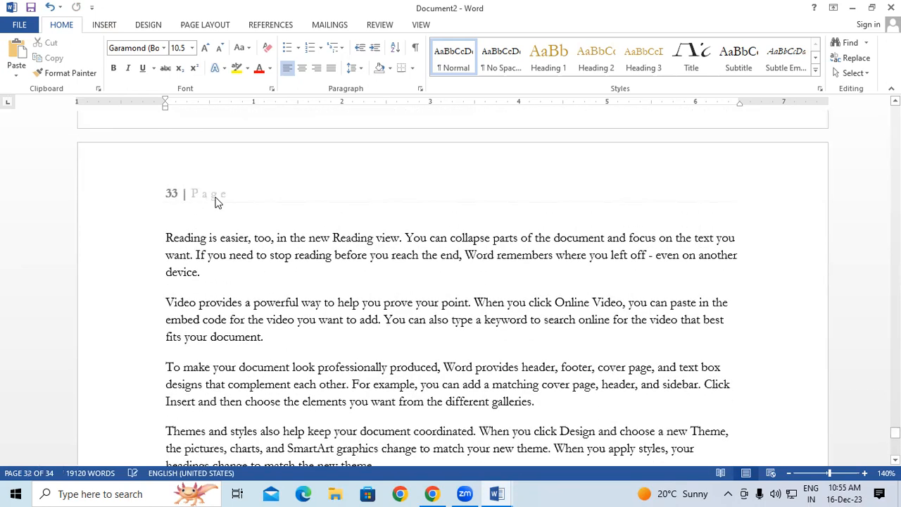
scroll(227, 204, "up", 3)
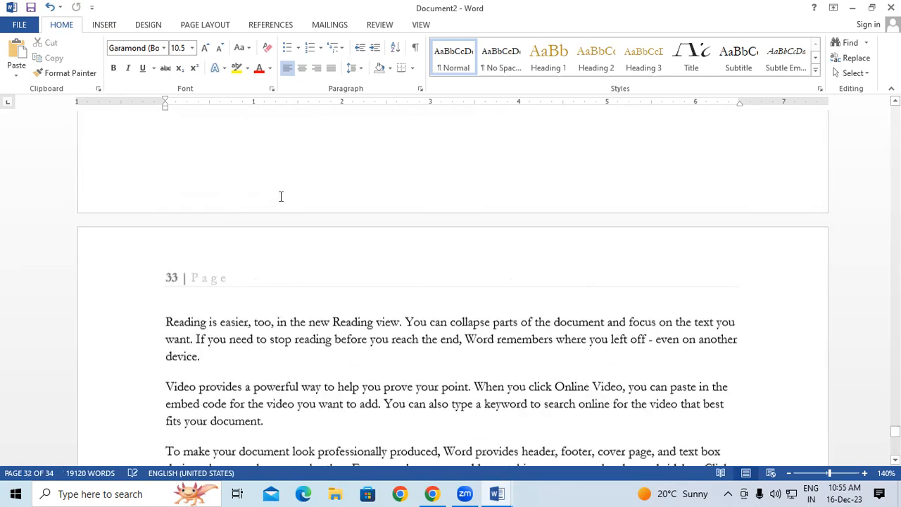
left_click(115, 31)
Replace the top-of-page numbers with the Brackets 2 style and leave the header.
left_click(576, 69)
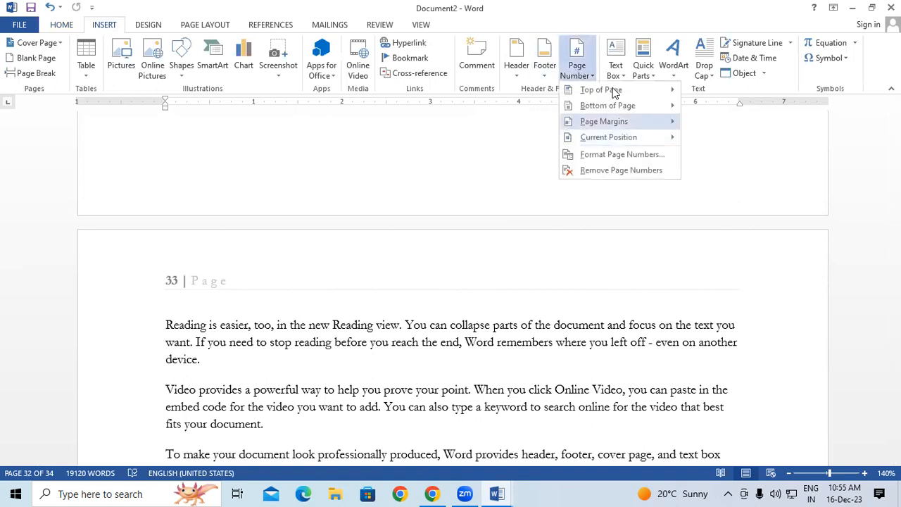
mouse_move(615, 94)
scroll(503, 175, "down", 3)
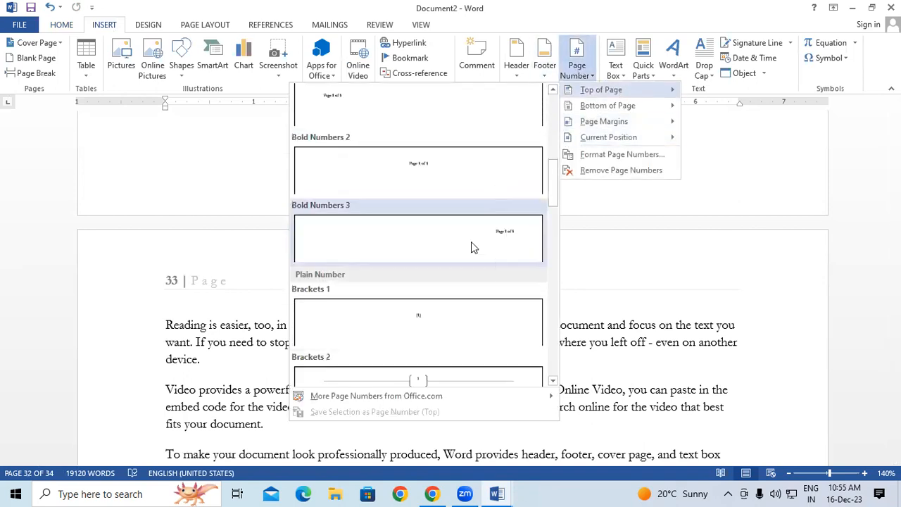
scroll(473, 247, "down", 2)
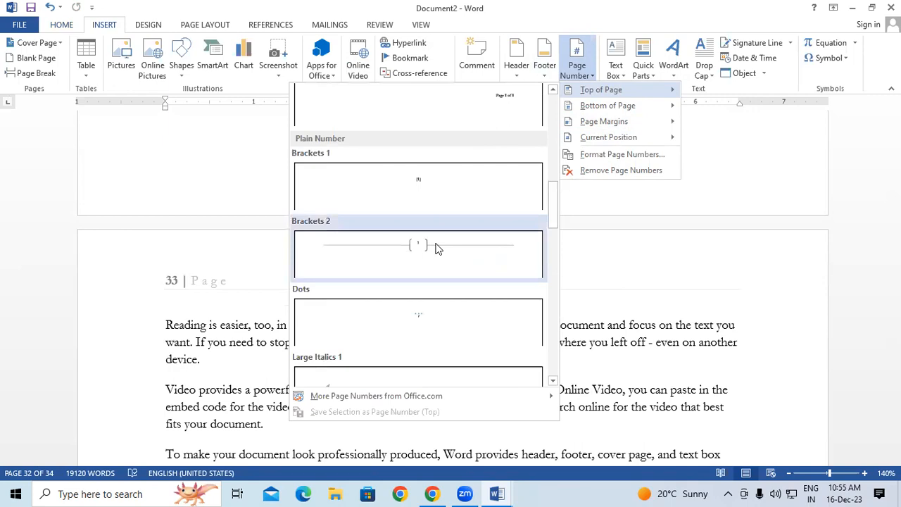
left_click(435, 247)
double_click(492, 282)
scroll(491, 282, "up", 1)
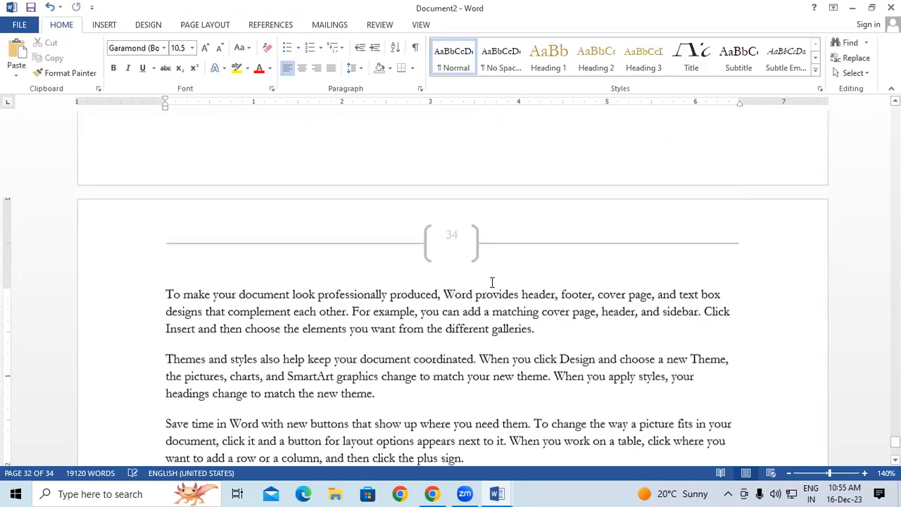
scroll(486, 223, "up", 12)
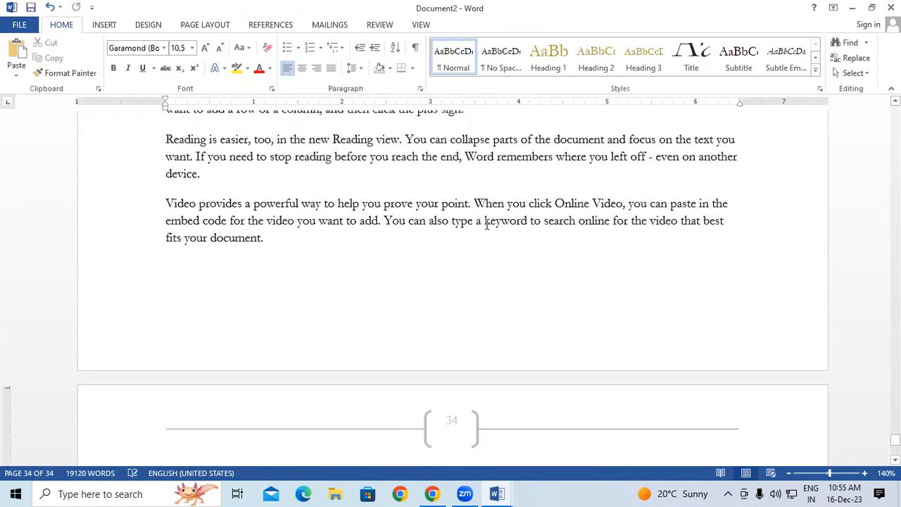
scroll(486, 219, "up", 10)
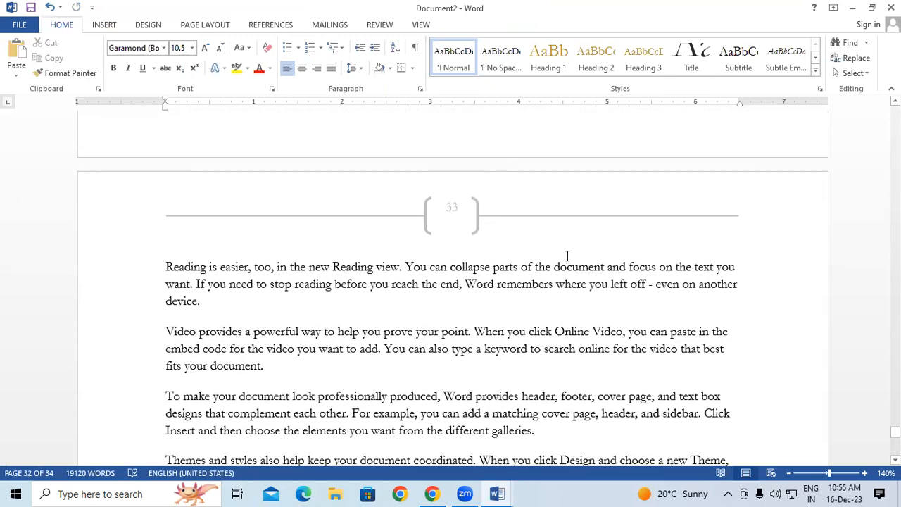
Select and then deselect the 'Reading is easier' paragraph.
left_click(105, 24)
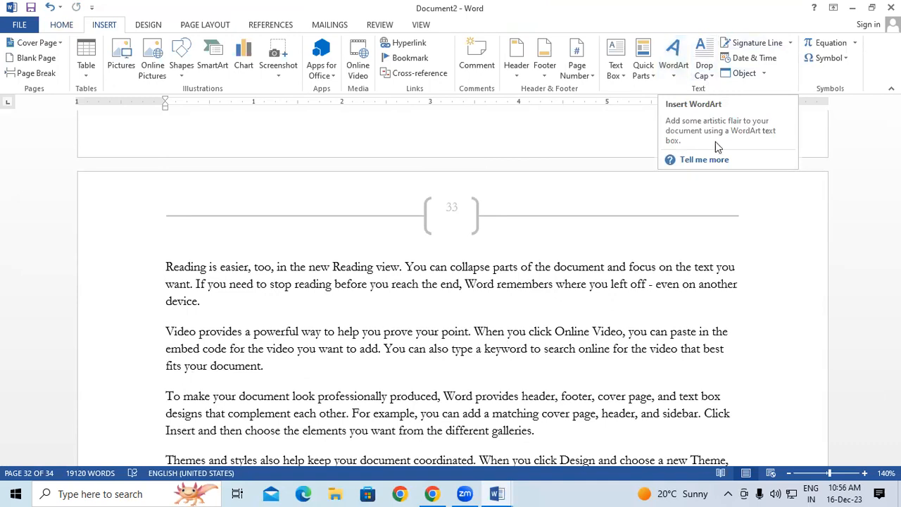
left_click_drag(738, 284, 118, 265)
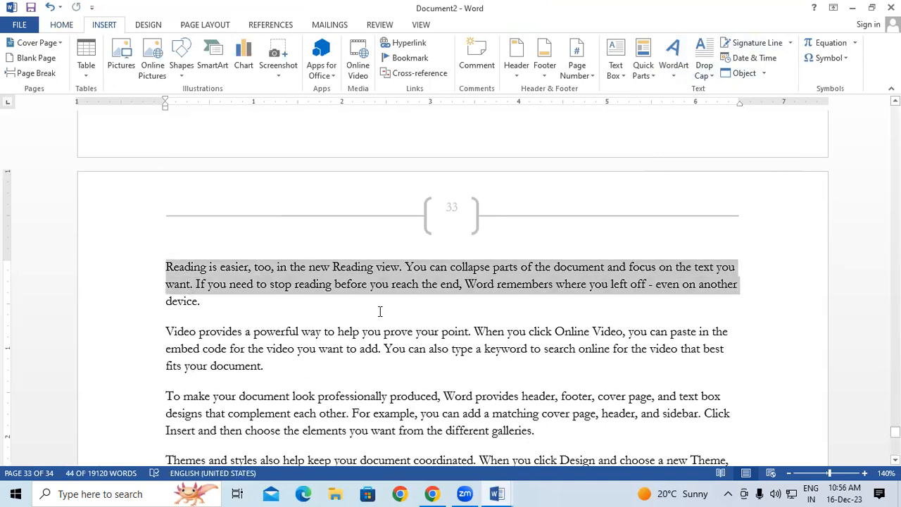
left_click(289, 308)
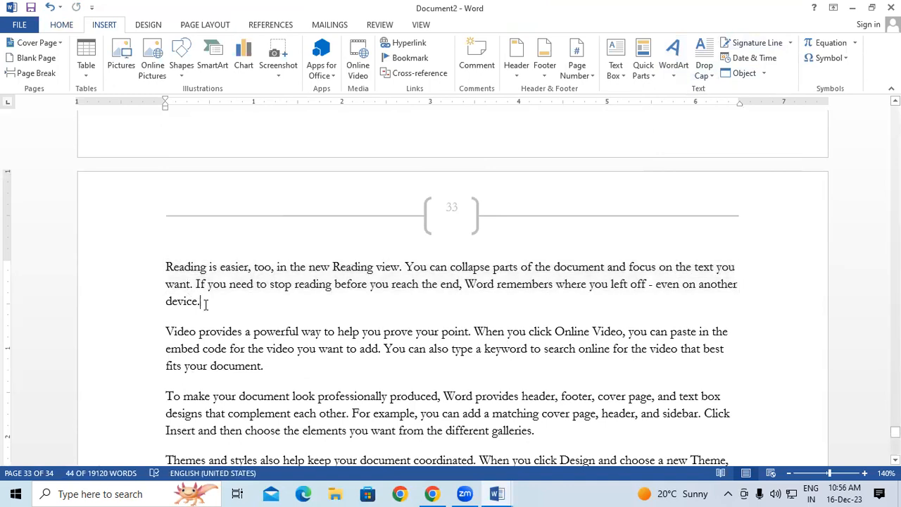
triple_click(284, 314)
left_click(282, 316)
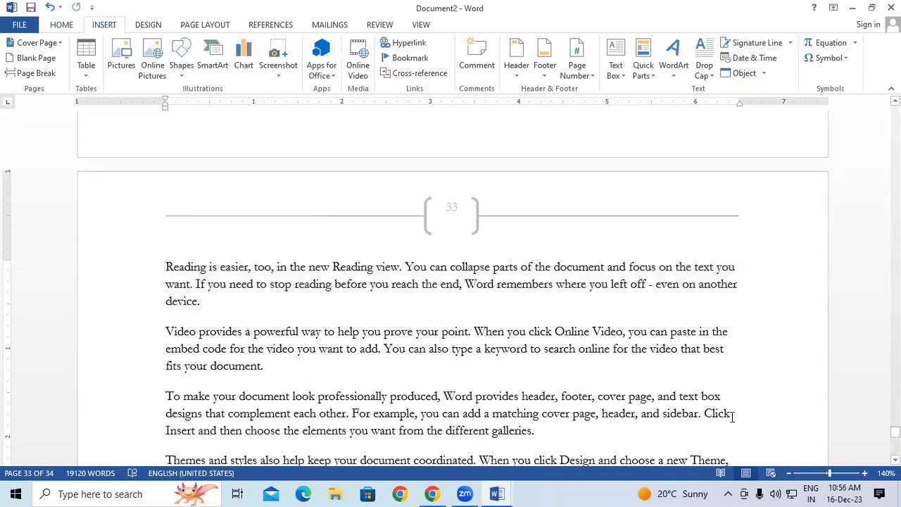